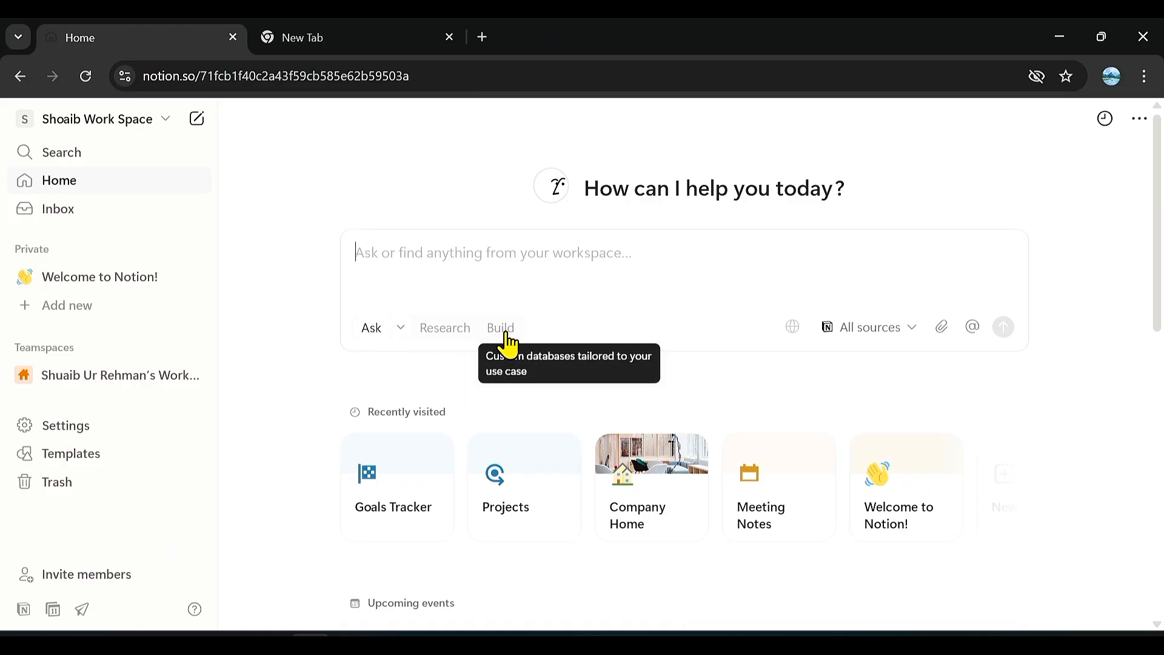
Check the available AI knowledge sources, then ask Notion AI "how to build daily planner".
{"action": "left_click", "coordinate": [903, 336]}
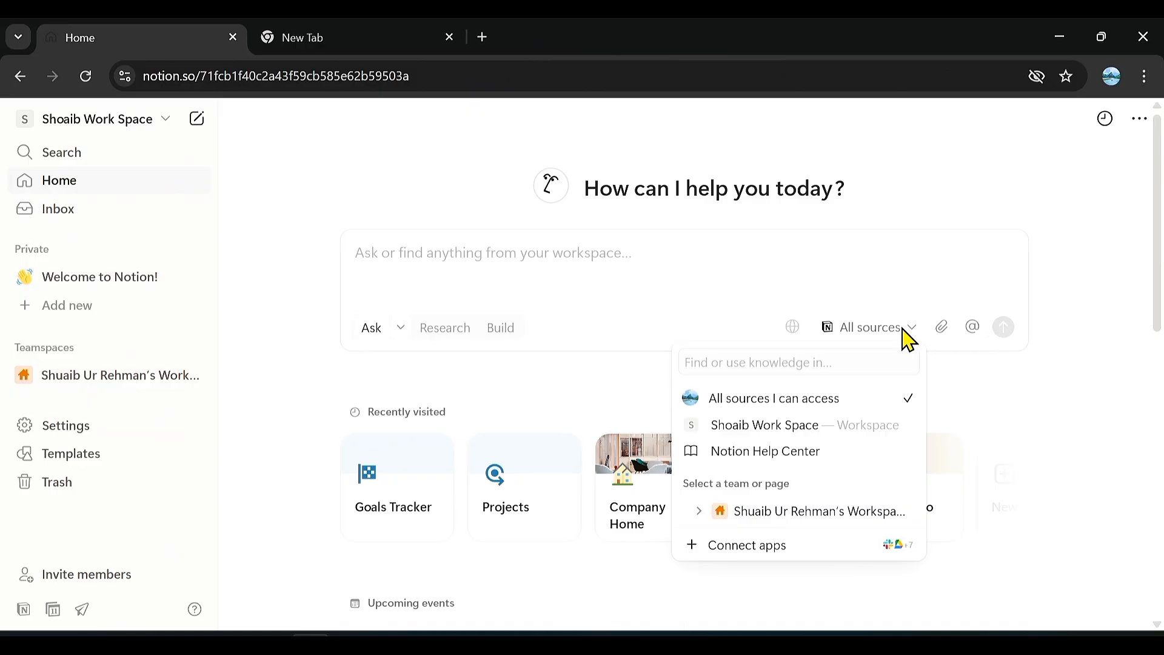
{"action": "left_click", "coordinate": [906, 337]}
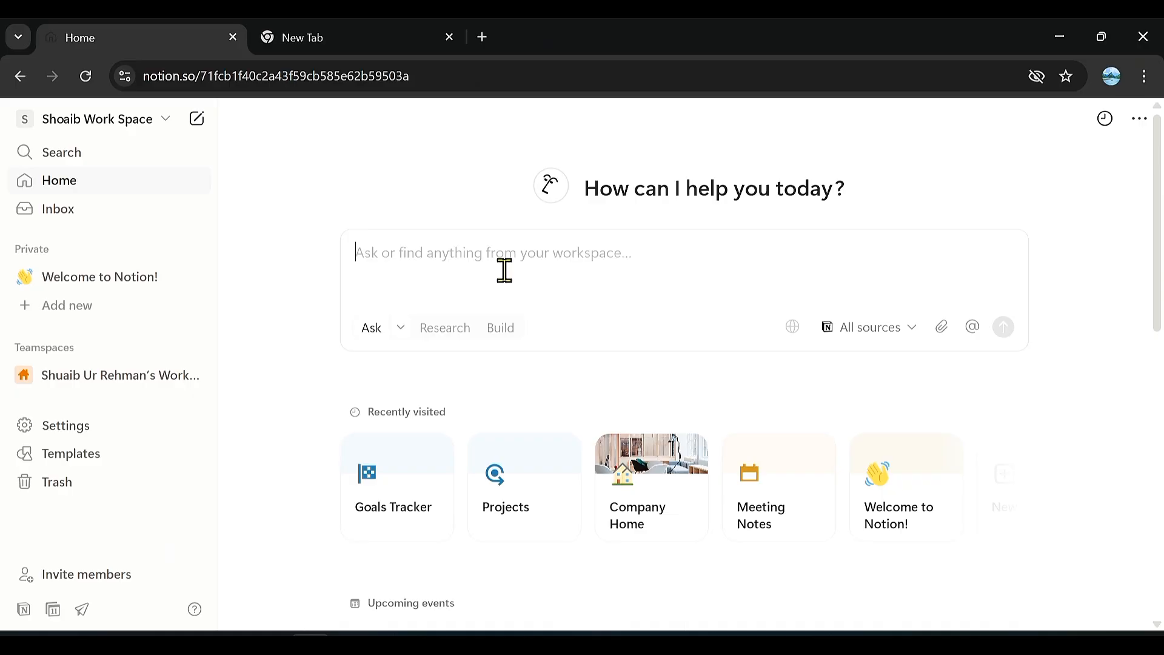
{"action": "type", "text": "how to build daily planner"}
{"action": "key", "text": "Return"}
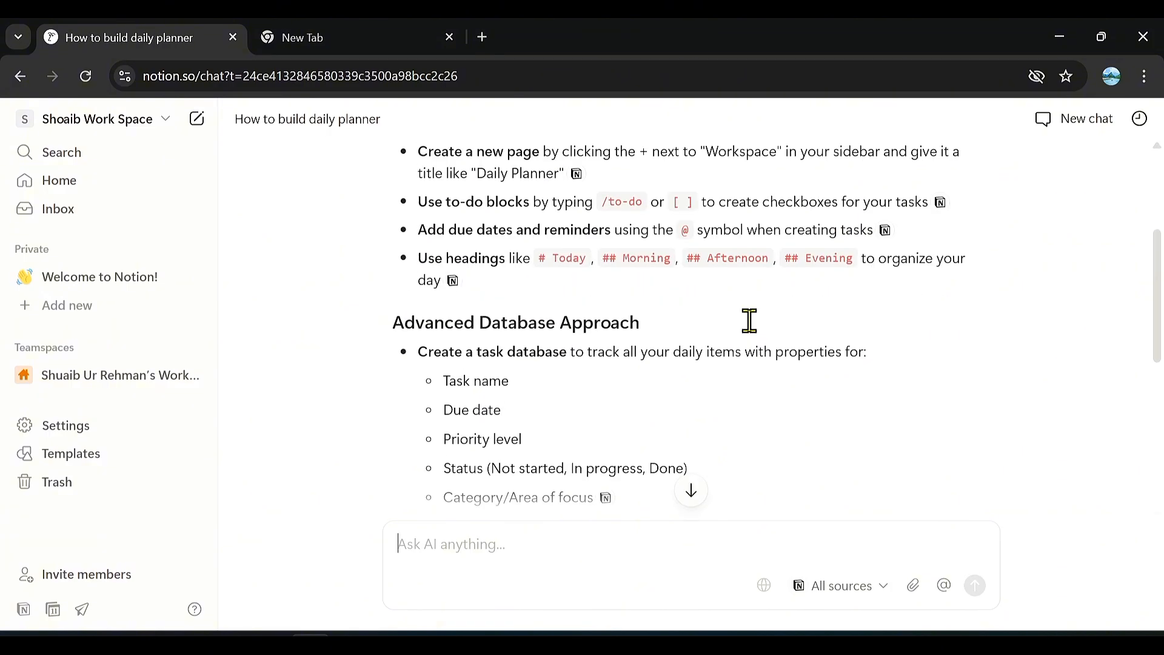
Read through the AI answer on building a daily planner, from the basic setup to the organization tips.
{"action": "scroll", "coordinate": [758, 295], "scroll_direction": "up", "scroll_amount": 3}
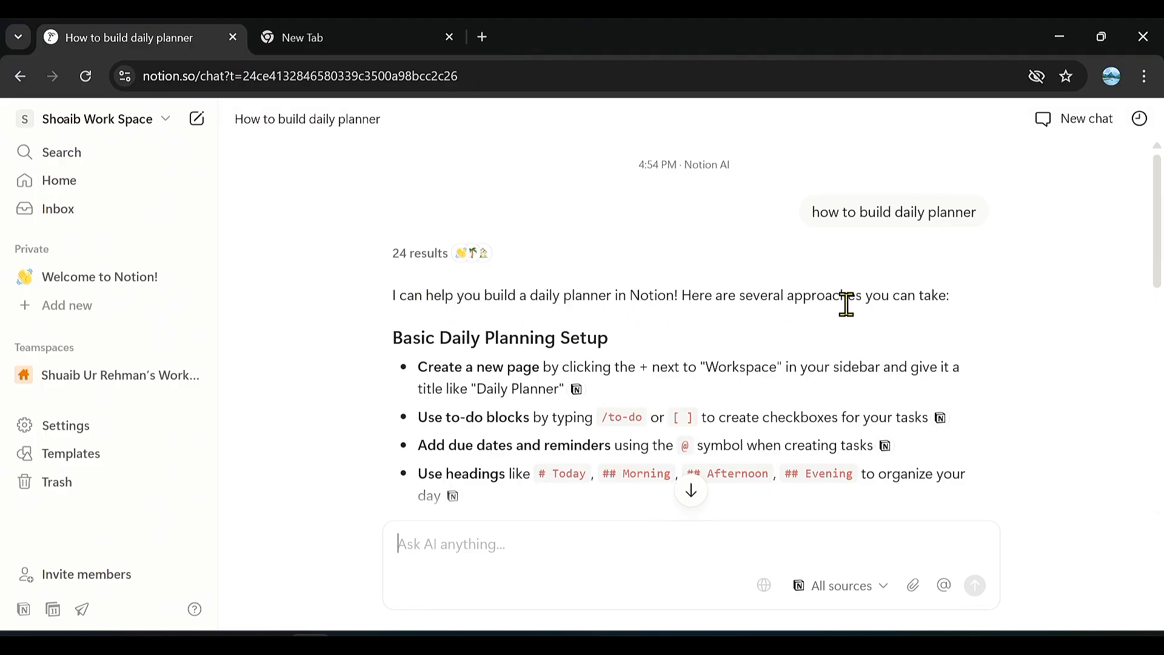
{"action": "scroll", "coordinate": [868, 318], "scroll_direction": "down", "scroll_amount": 2}
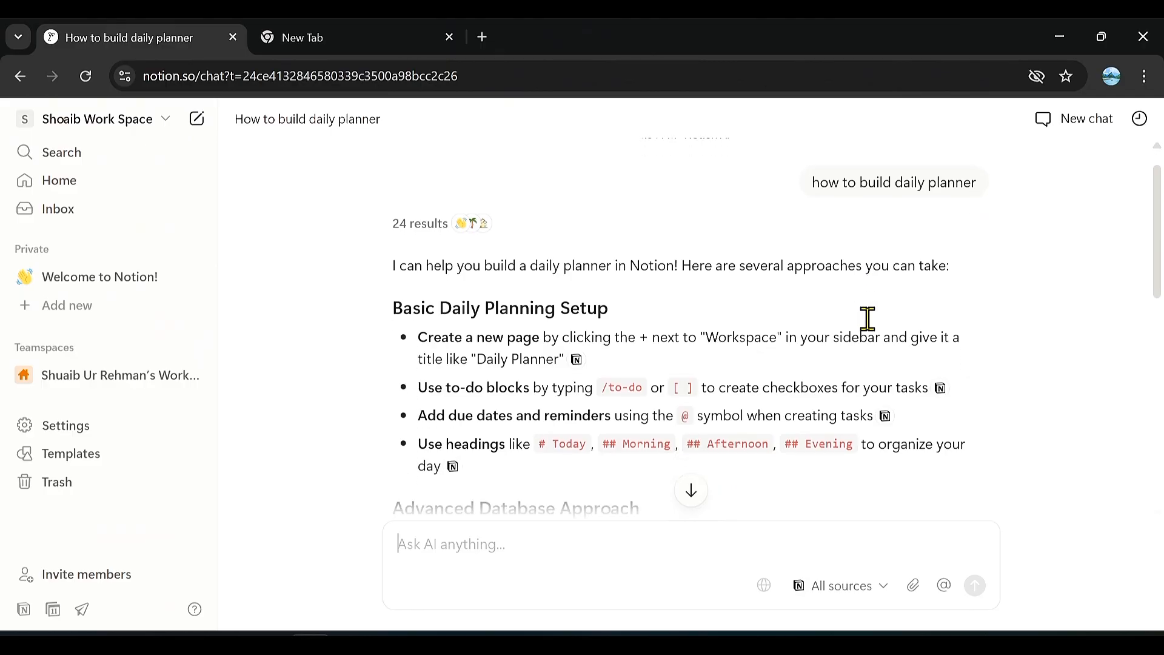
{"action": "scroll", "coordinate": [868, 318], "scroll_direction": "down", "scroll_amount": 2}
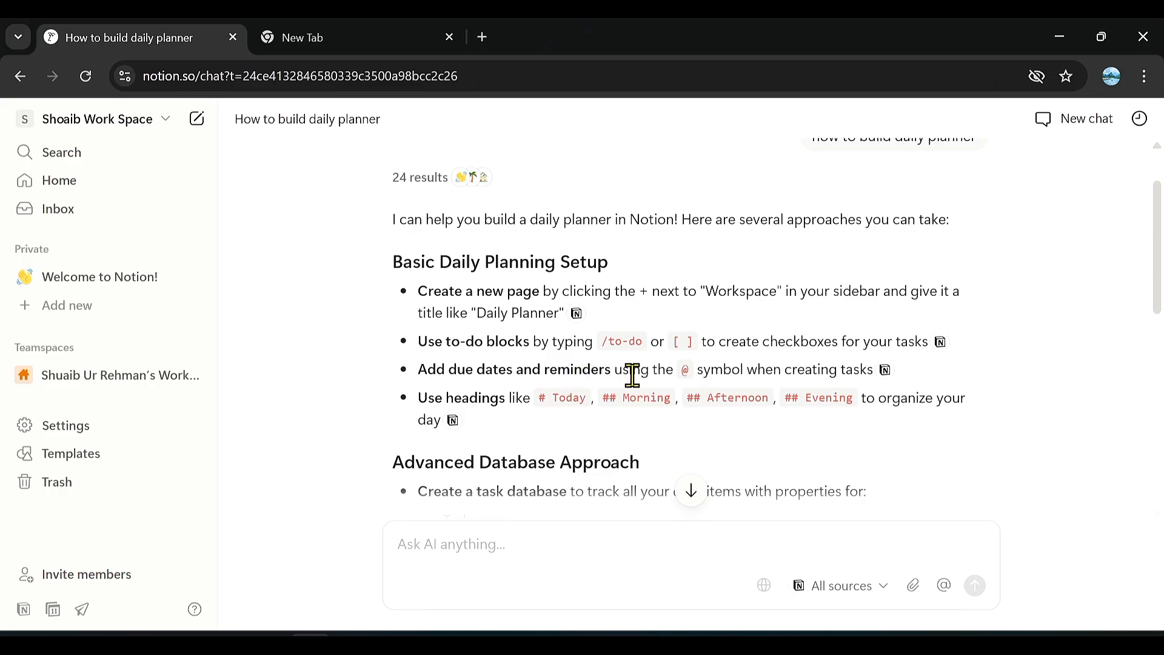
{"action": "scroll", "coordinate": [537, 399], "scroll_direction": "down", "scroll_amount": 2}
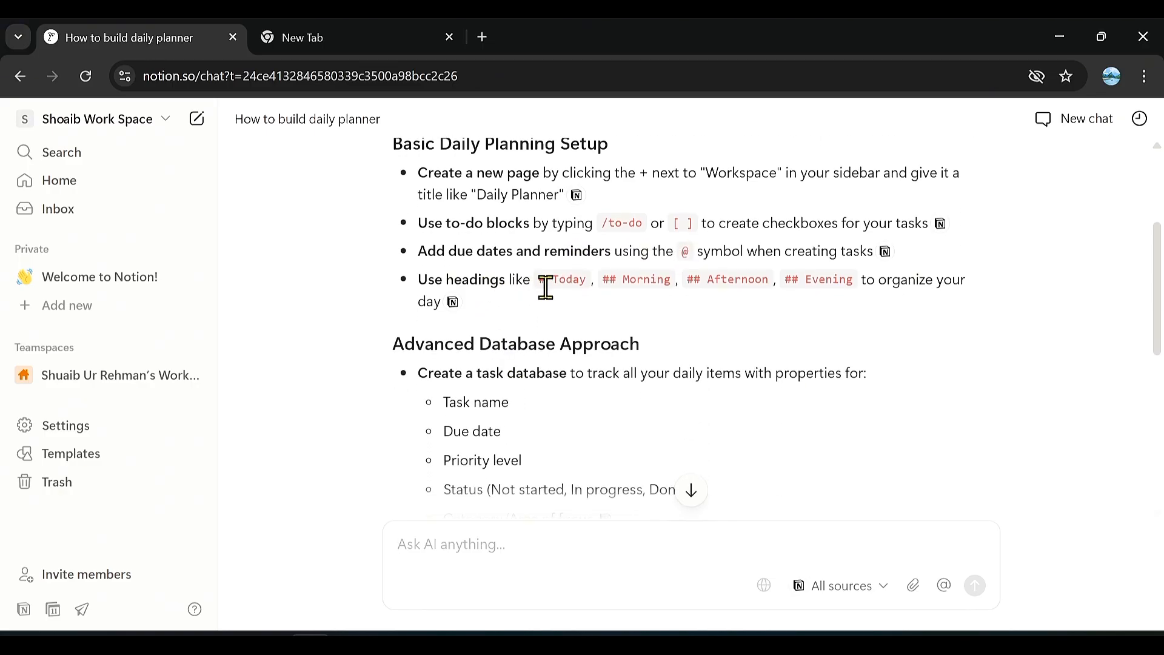
{"action": "scroll", "coordinate": [542, 370], "scroll_direction": "down", "scroll_amount": 2}
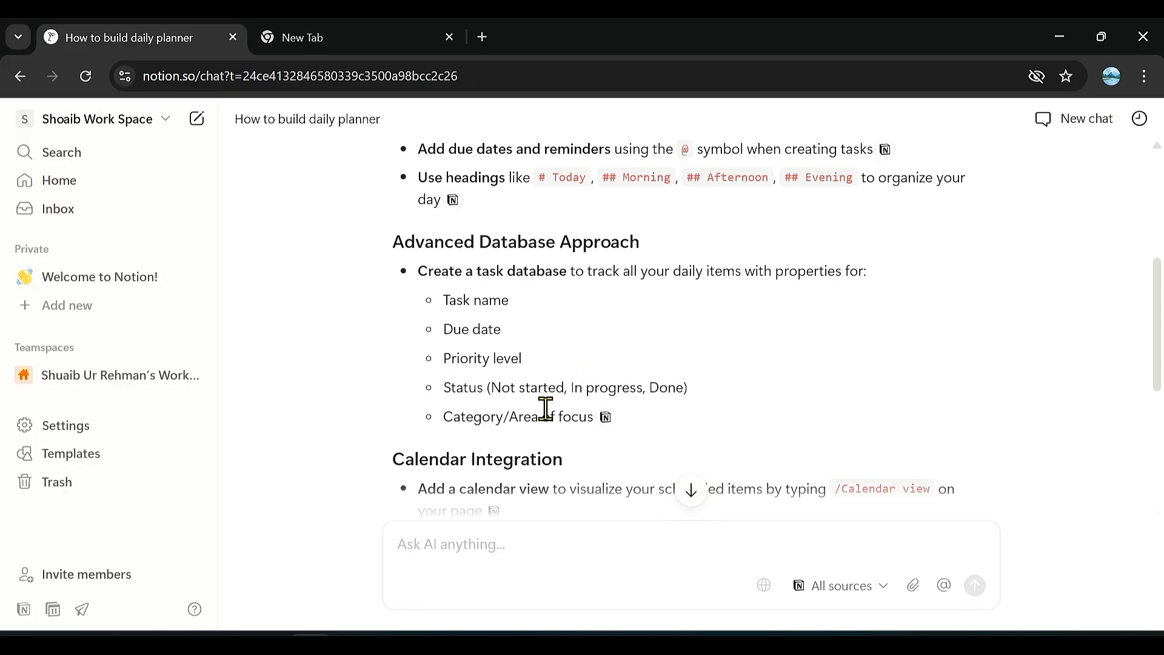
{"action": "scroll", "coordinate": [546, 409], "scroll_direction": "down", "scroll_amount": 3}
{"action": "scroll", "coordinate": [545, 408], "scroll_direction": "down", "scroll_amount": 3}
{"action": "scroll", "coordinate": [545, 409], "scroll_direction": "up", "scroll_amount": 10}
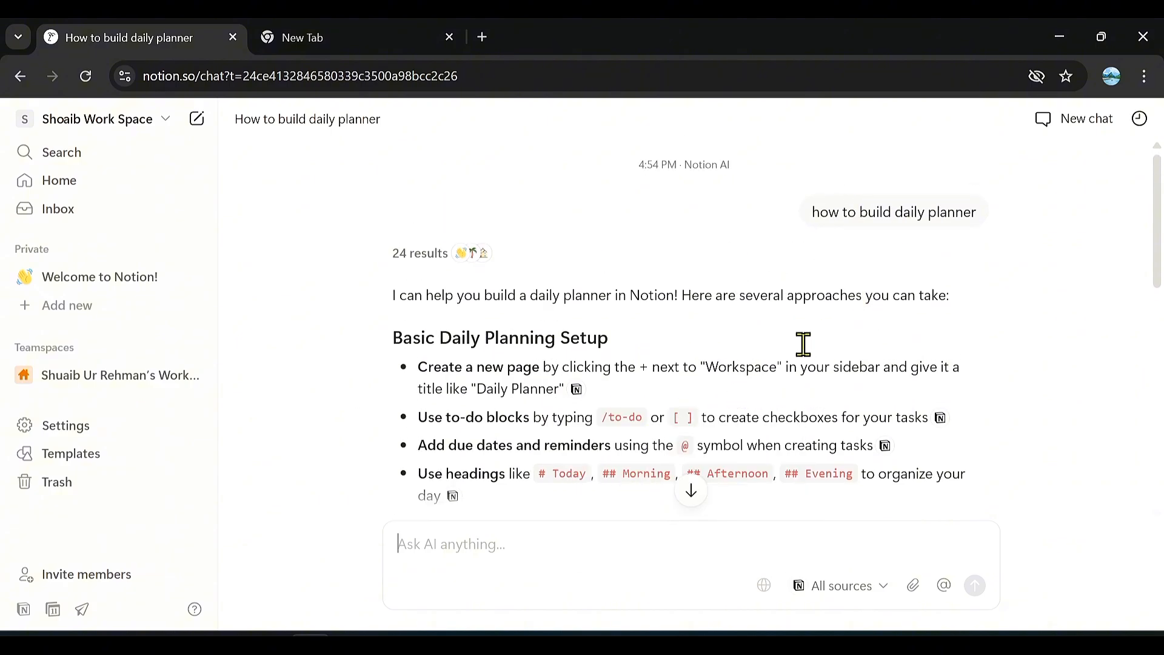
{"action": "scroll", "coordinate": [601, 458], "scroll_direction": "down", "scroll_amount": 5}
{"action": "scroll", "coordinate": [601, 458], "scroll_direction": "down", "scroll_amount": 6}
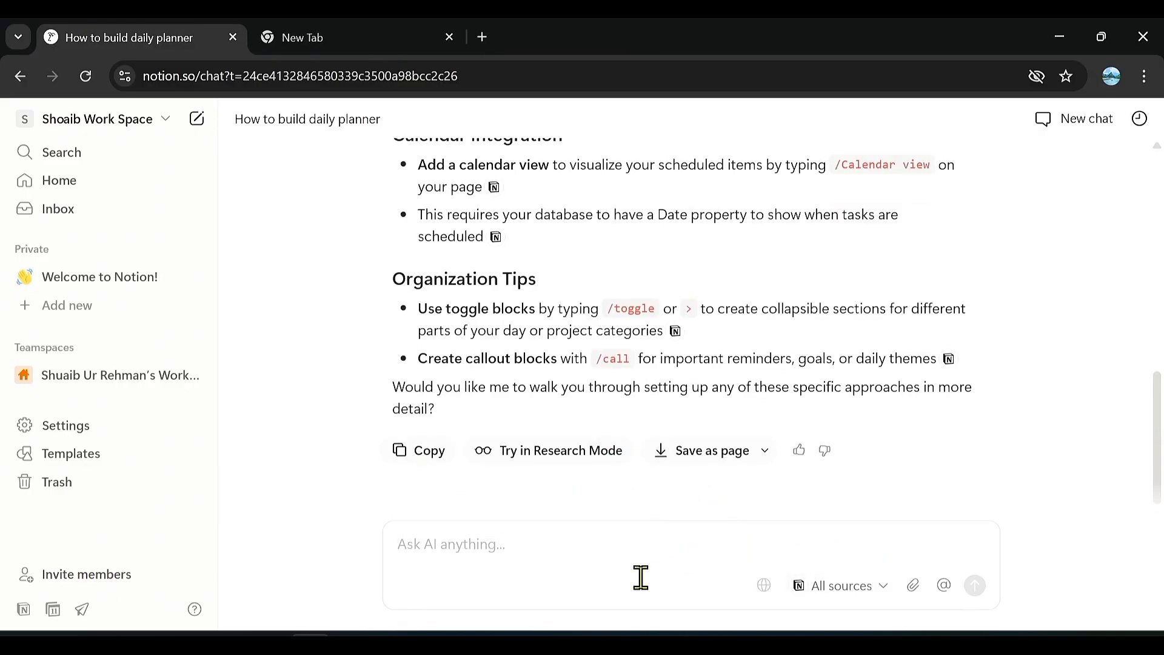
{"action": "scroll", "coordinate": [545, 309], "scroll_direction": "up", "scroll_amount": 10}
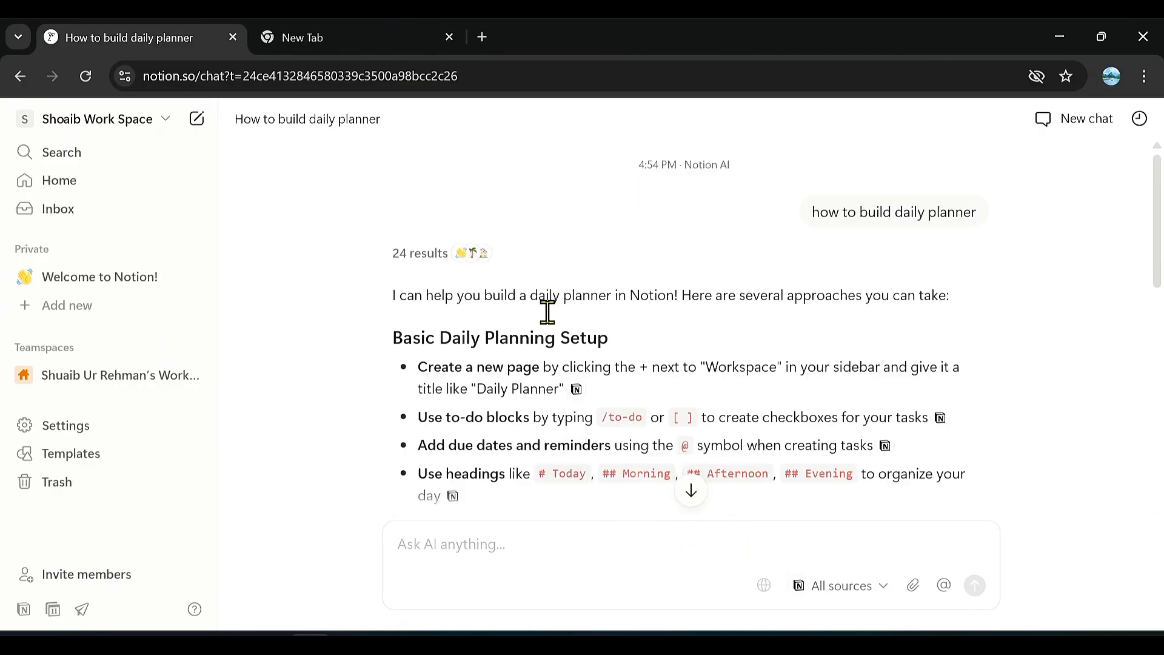
Return to Home and look through its recently visited pages, upcoming events and home views.
{"action": "left_click", "coordinate": [97, 189]}
{"action": "scroll", "coordinate": [442, 367], "scroll_direction": "down", "scroll_amount": 2}
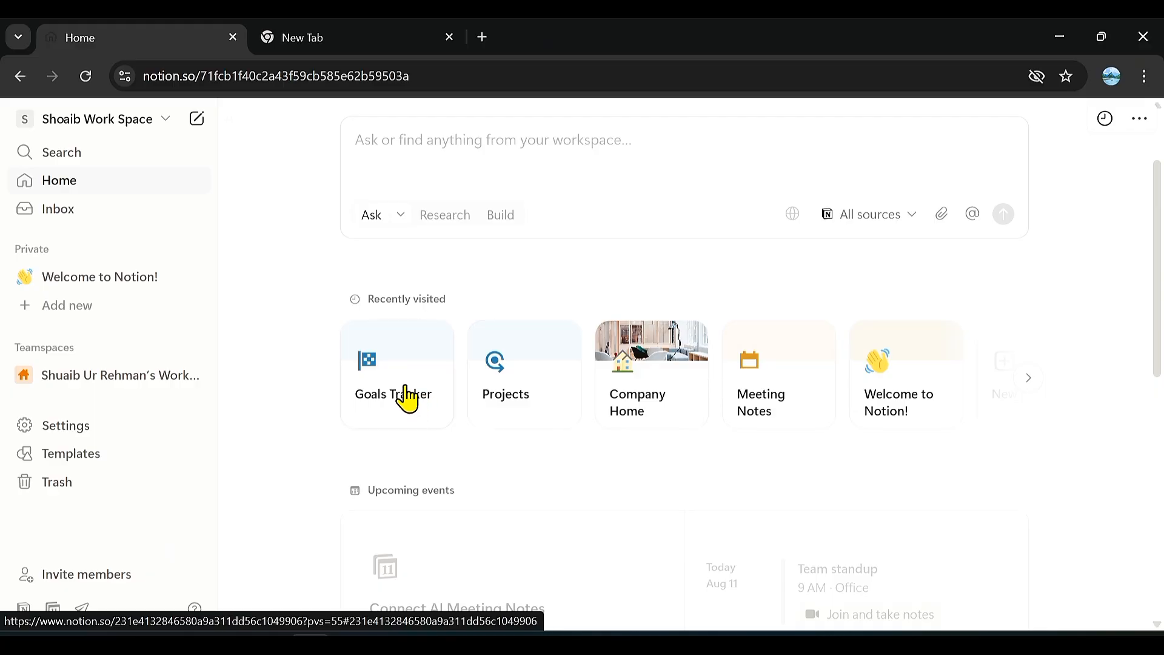
{"action": "scroll", "coordinate": [553, 526], "scroll_direction": "down", "scroll_amount": 4}
{"action": "scroll", "coordinate": [553, 525], "scroll_direction": "up", "scroll_amount": 4}
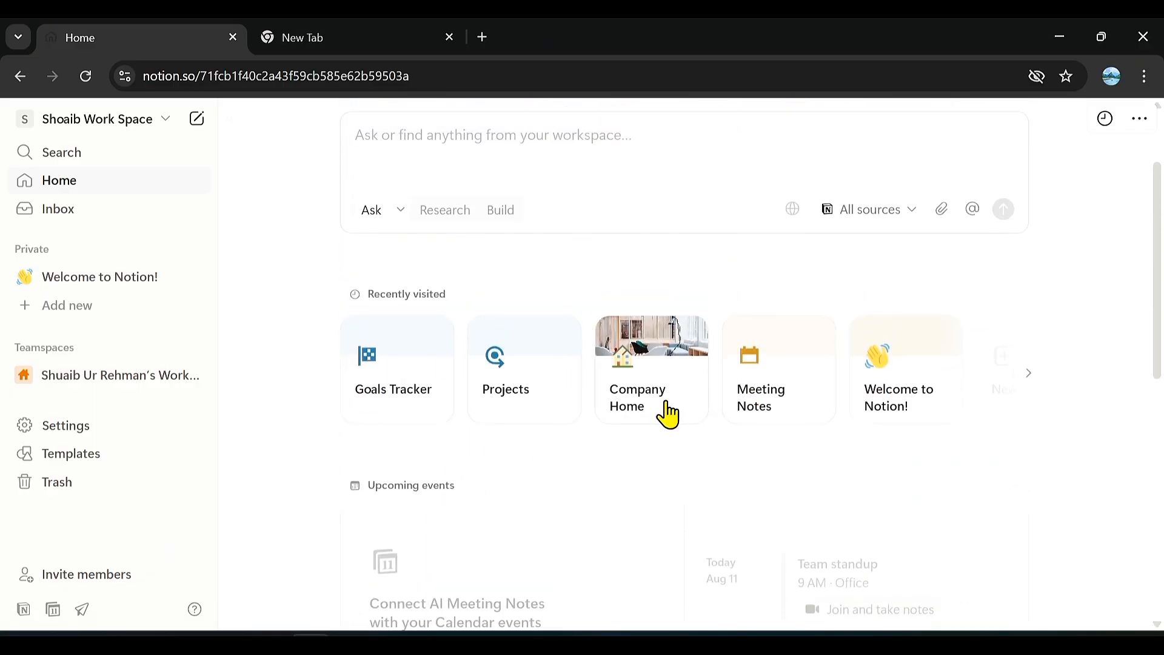
{"action": "scroll", "coordinate": [667, 413], "scroll_direction": "down", "scroll_amount": 5}
{"action": "scroll", "coordinate": [669, 412], "scroll_direction": "down", "scroll_amount": 2}
{"action": "scroll", "coordinate": [671, 411], "scroll_direction": "up", "scroll_amount": 5}
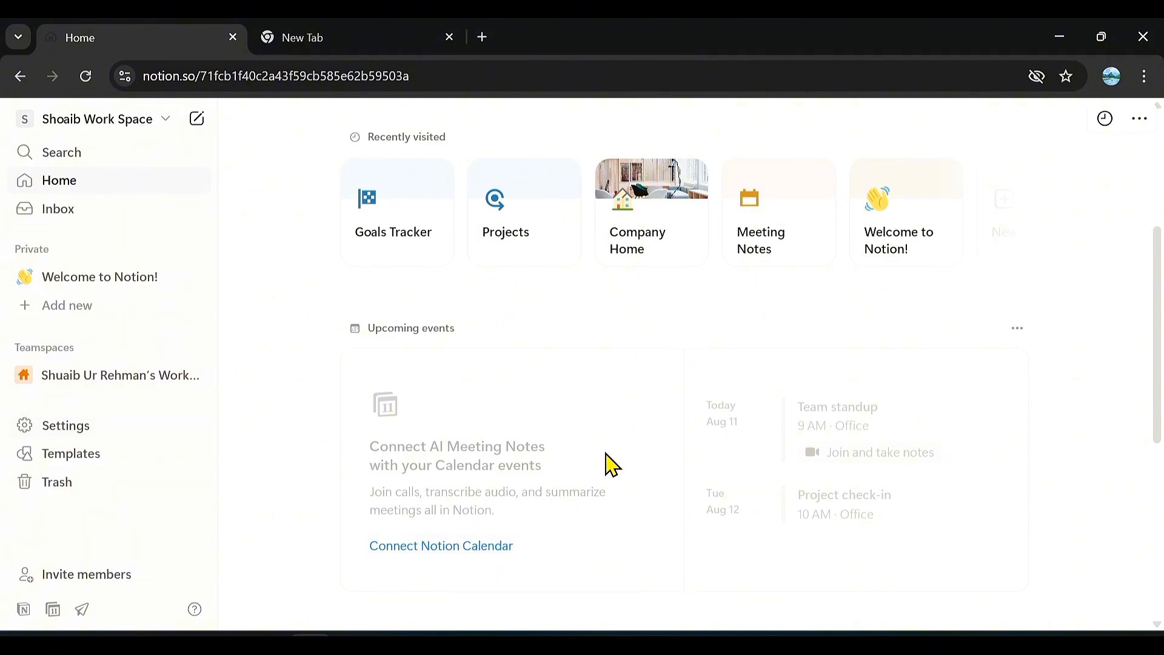
{"action": "scroll", "coordinate": [611, 465], "scroll_direction": "down", "scroll_amount": 4}
{"action": "scroll", "coordinate": [611, 465], "scroll_direction": "up", "scroll_amount": 2}
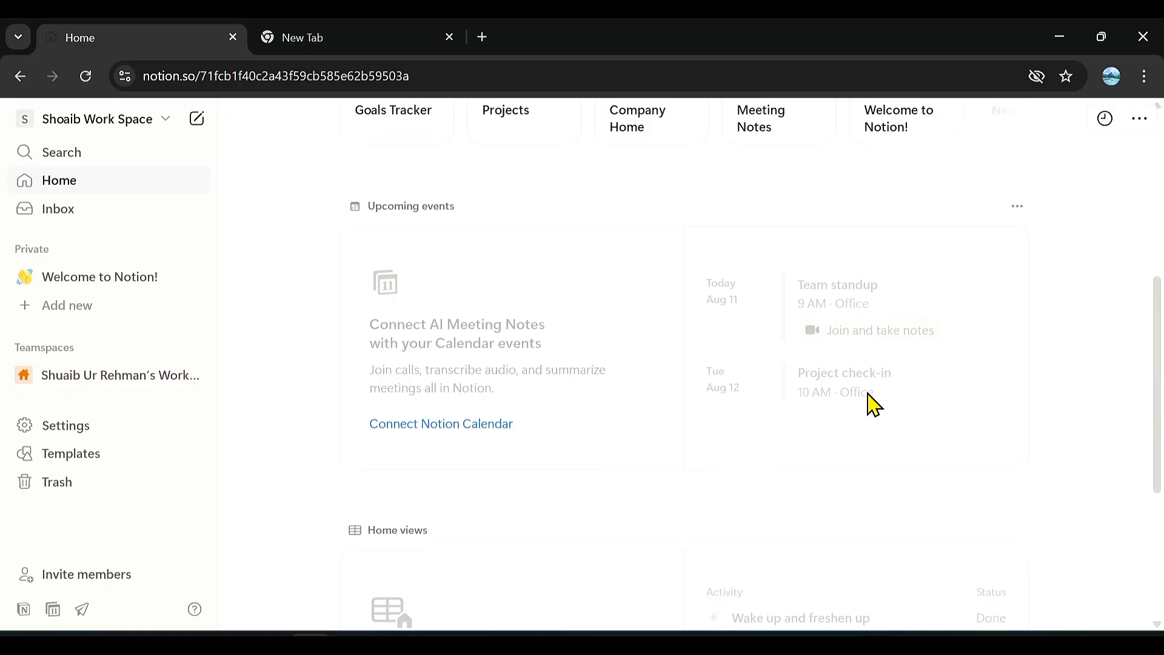
{"action": "scroll", "coordinate": [676, 485], "scroll_direction": "down", "scroll_amount": 4}
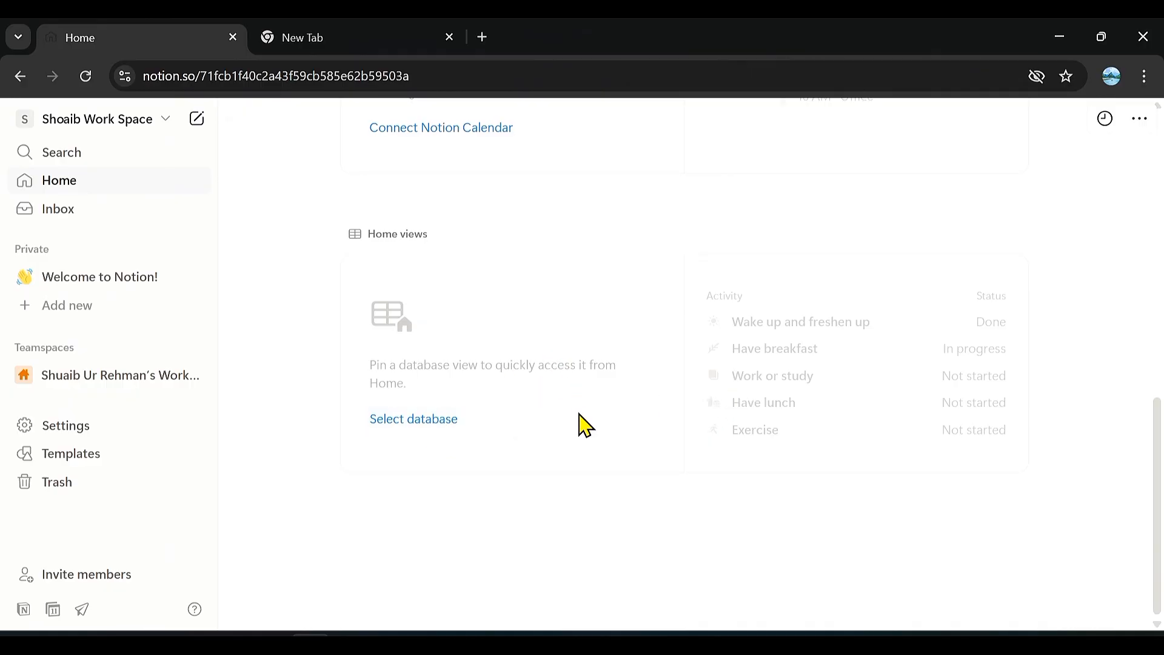
{"action": "scroll", "coordinate": [581, 423], "scroll_direction": "up", "scroll_amount": 8}
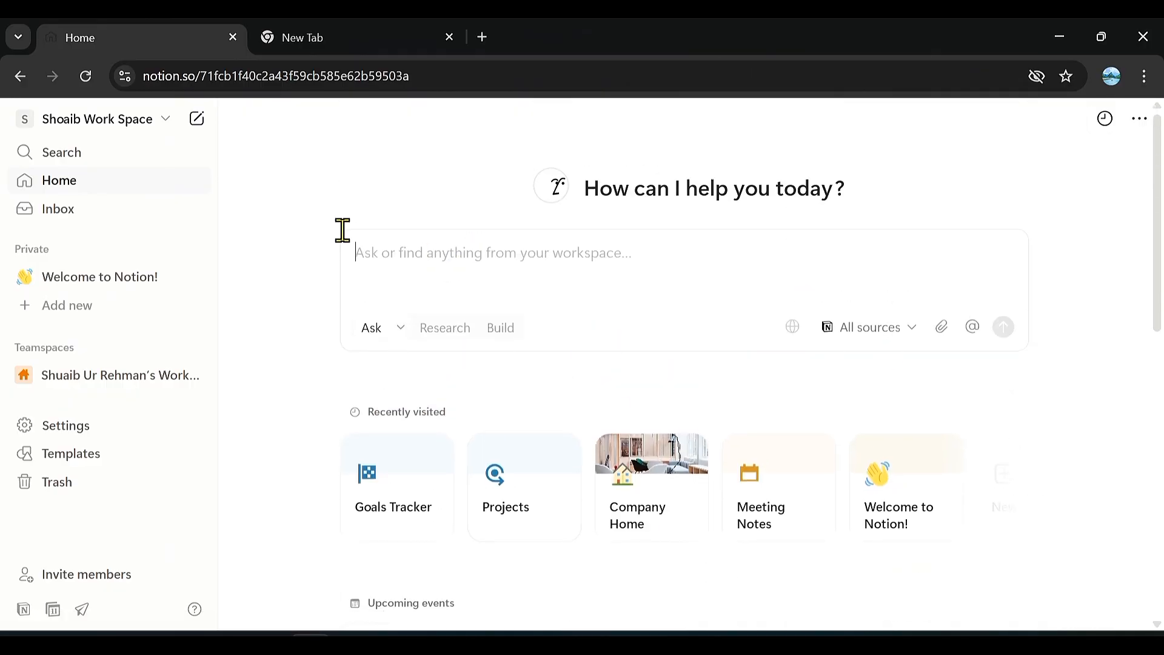
View the workspace search and the workspace switcher, then close them.
{"action": "left_click", "coordinate": [80, 159]}
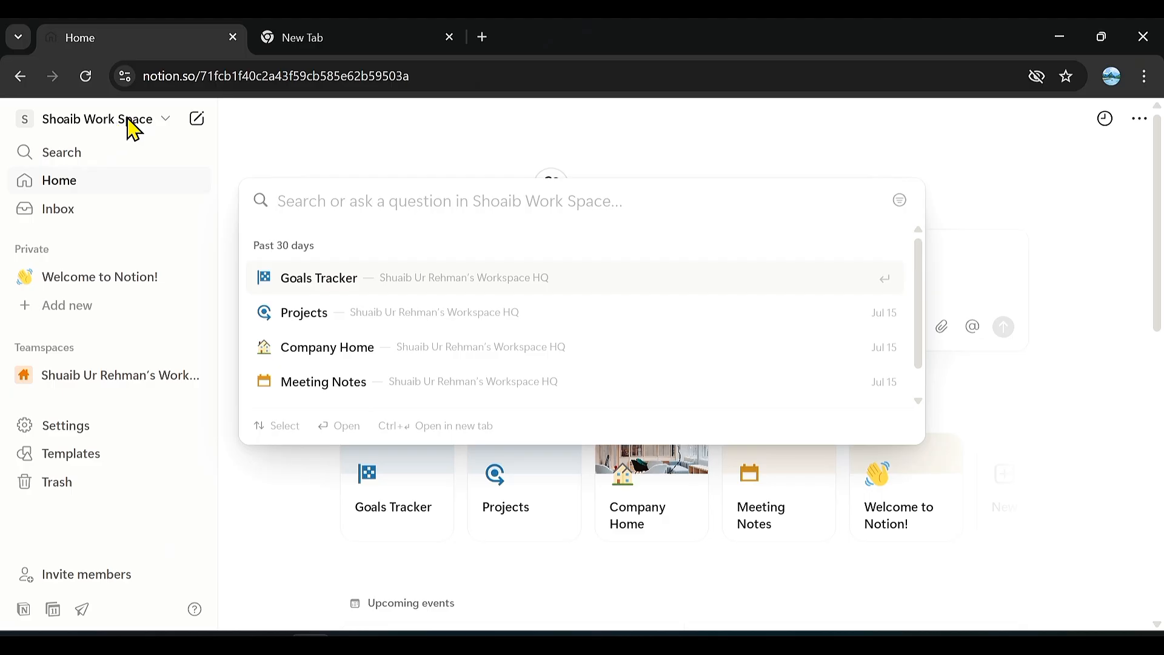
{"action": "left_click", "coordinate": [129, 123]}
{"action": "left_click", "coordinate": [137, 135]}
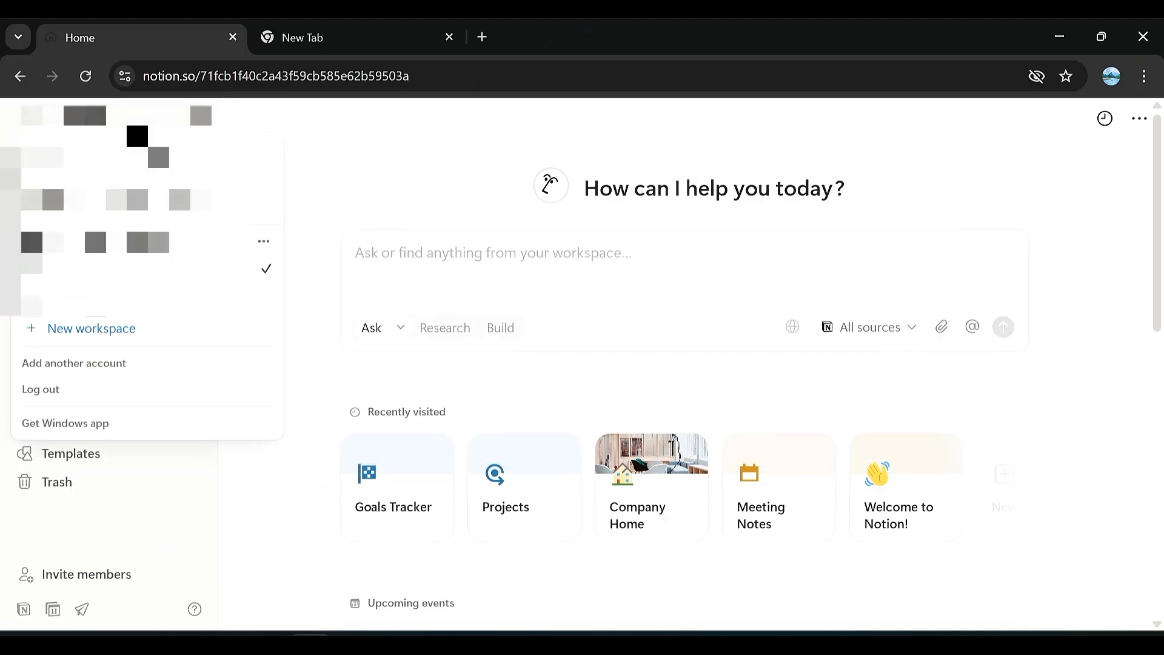
{"action": "left_click", "coordinate": [117, 258]}
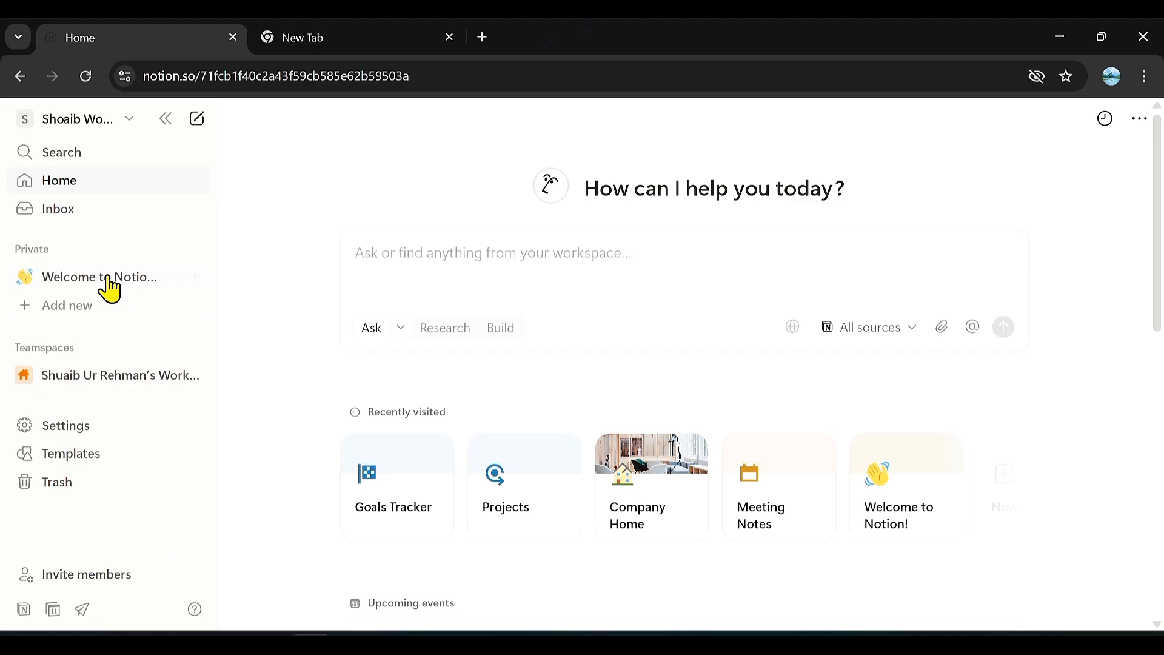
Check the inbox for notifications and close it again.
{"action": "left_click", "coordinate": [74, 218]}
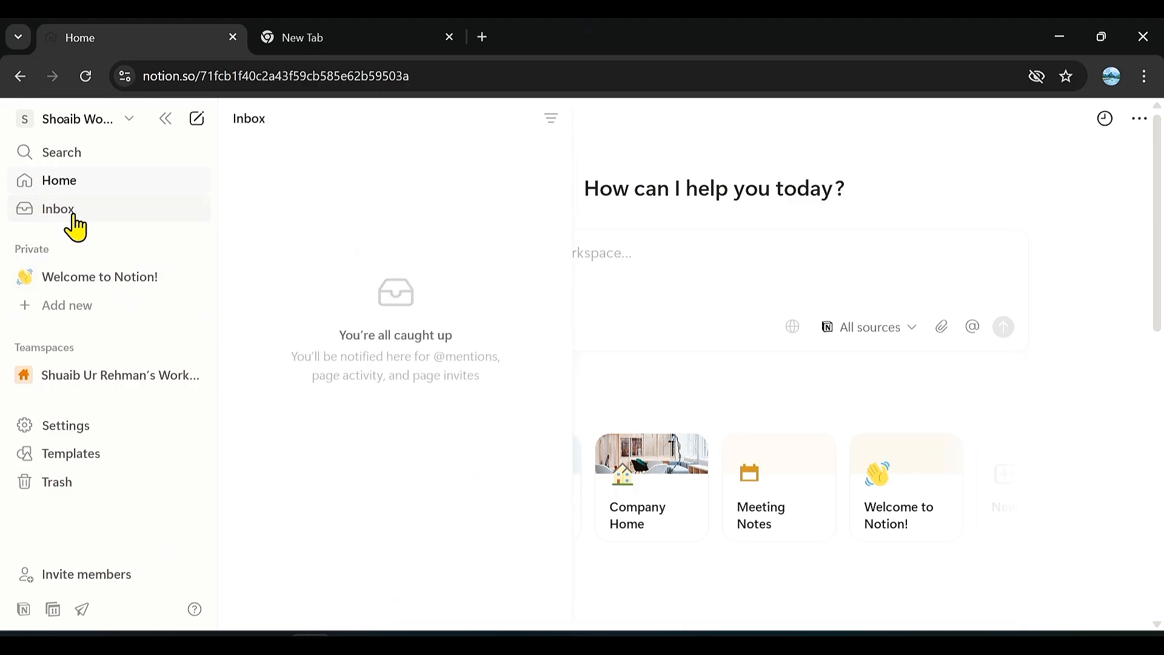
{"action": "left_click", "coordinate": [73, 218]}
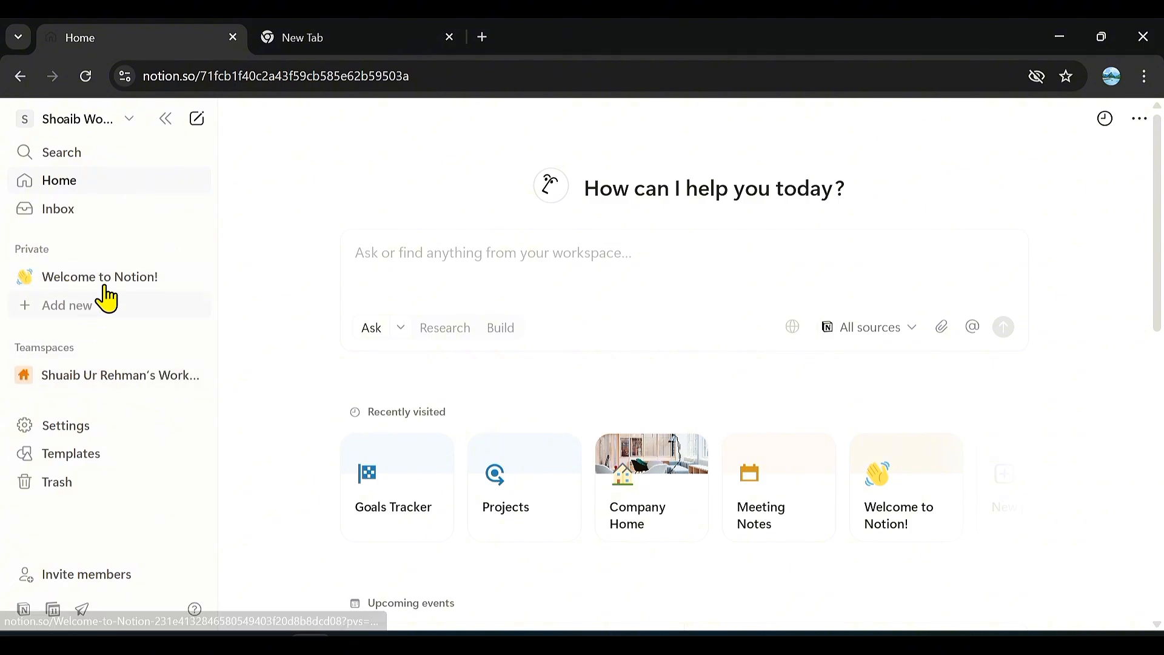
Add a new page to the Private section and title it "Monthly plan".
{"action": "left_click", "coordinate": [195, 250]}
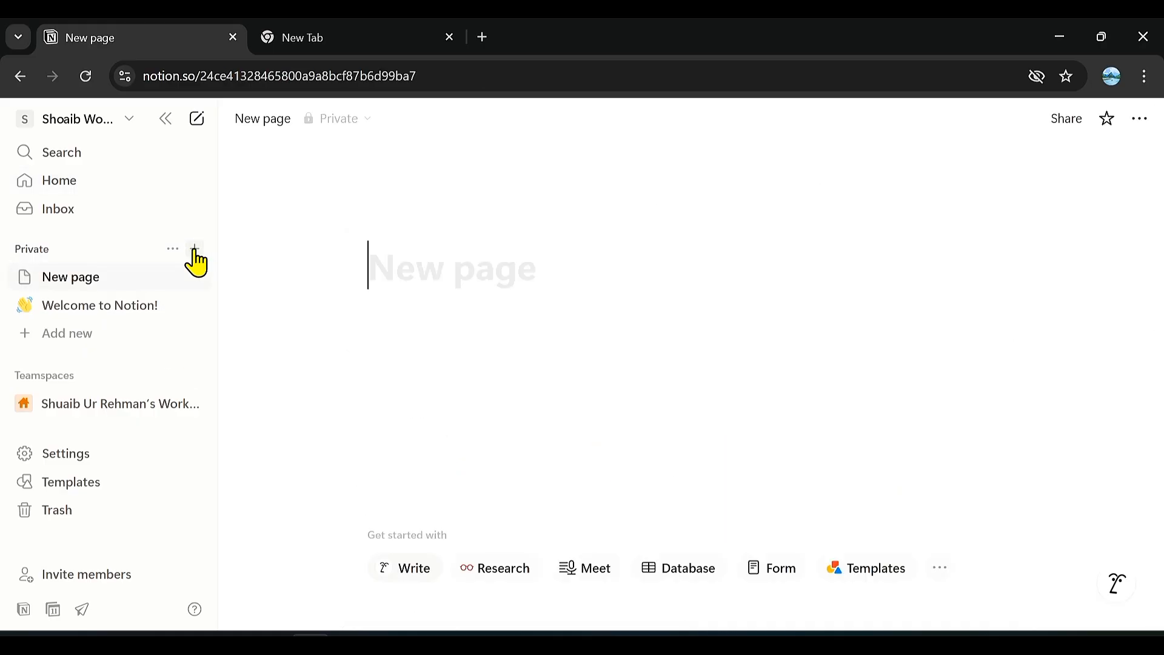
{"action": "type", "text": "monthly plan"}
{"action": "left_click", "coordinate": [409, 272]}
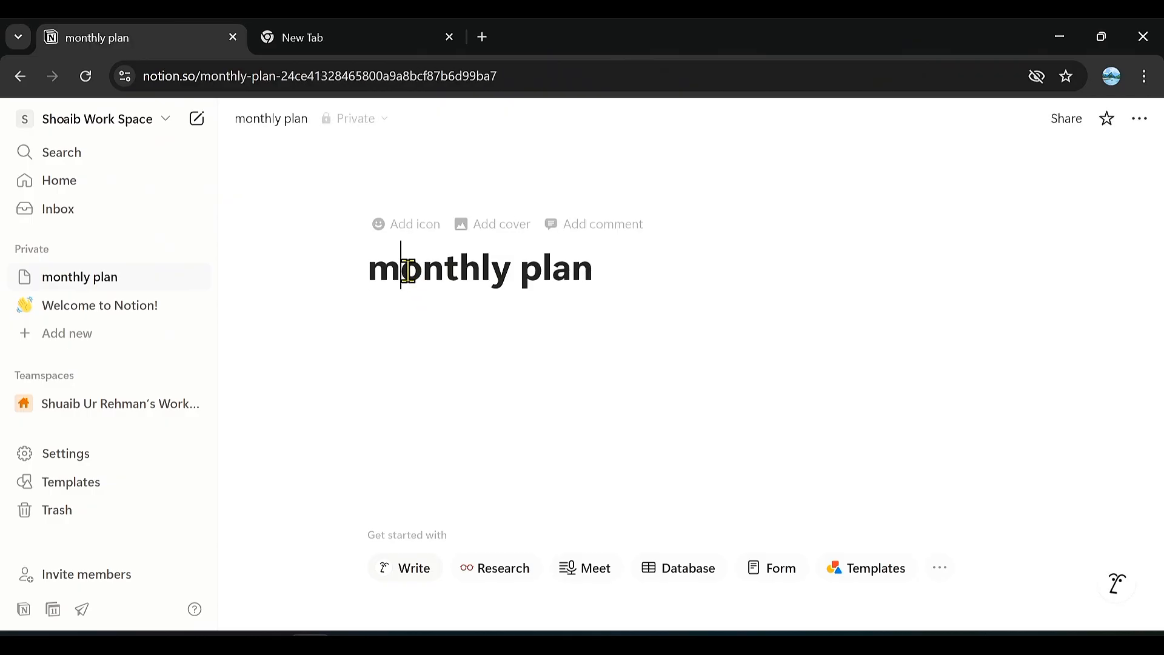
{"action": "key", "text": "BackSpace"}
{"action": "type", "text": "M"}
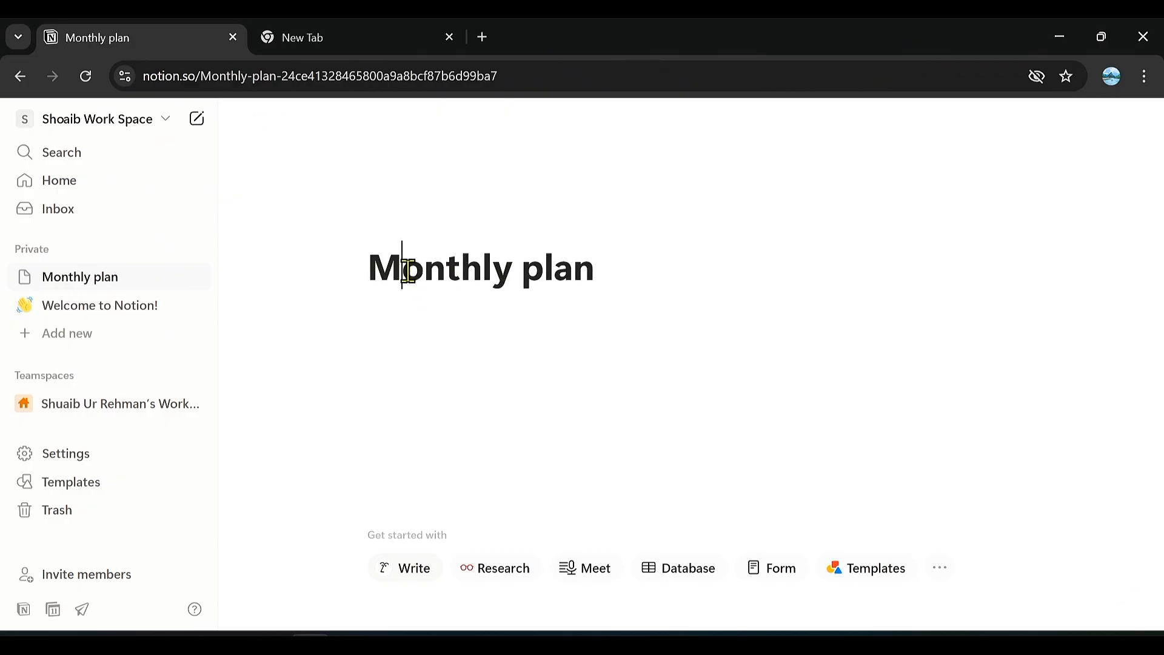
Add an icon to the Monthly plan page and set it to the dark grey ring chart from the built-in icon set.
{"action": "left_click", "coordinate": [424, 234]}
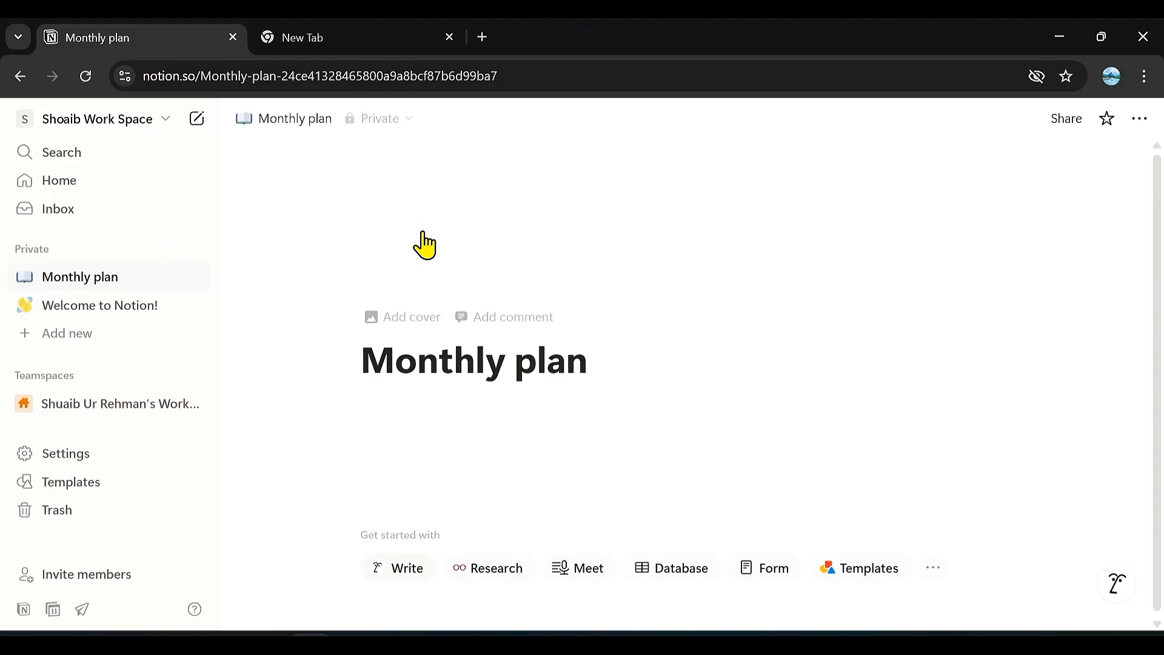
{"action": "left_click", "coordinate": [424, 237]}
{"action": "left_click", "coordinate": [285, 288]}
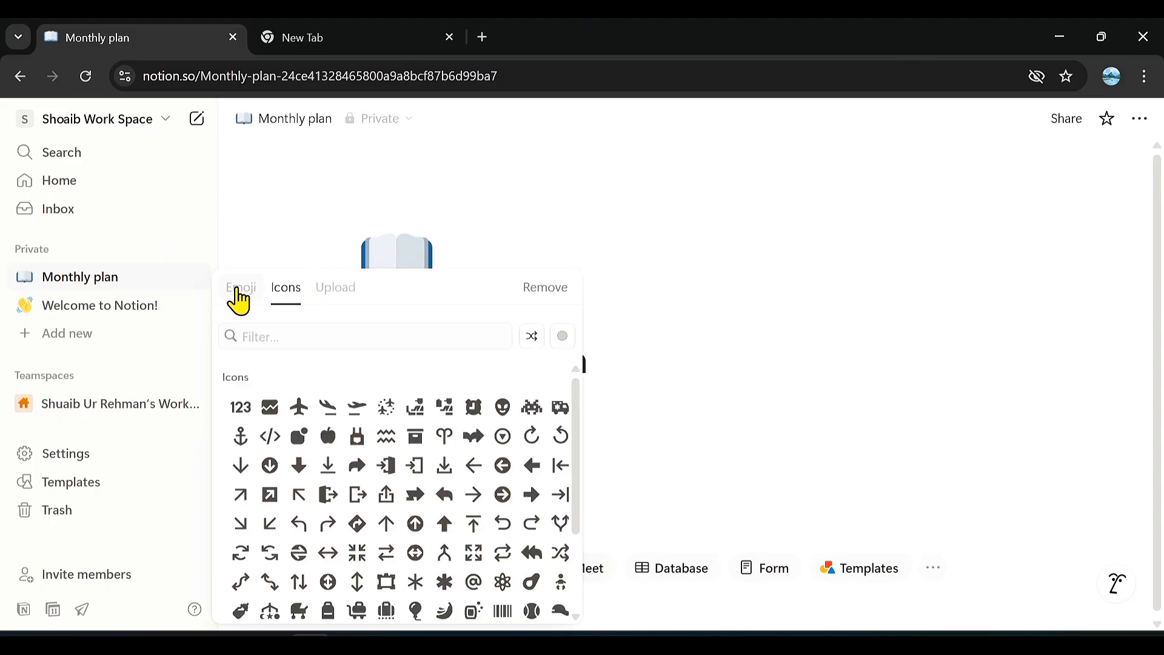
{"action": "left_click", "coordinate": [239, 290]}
{"action": "left_click", "coordinate": [286, 301]}
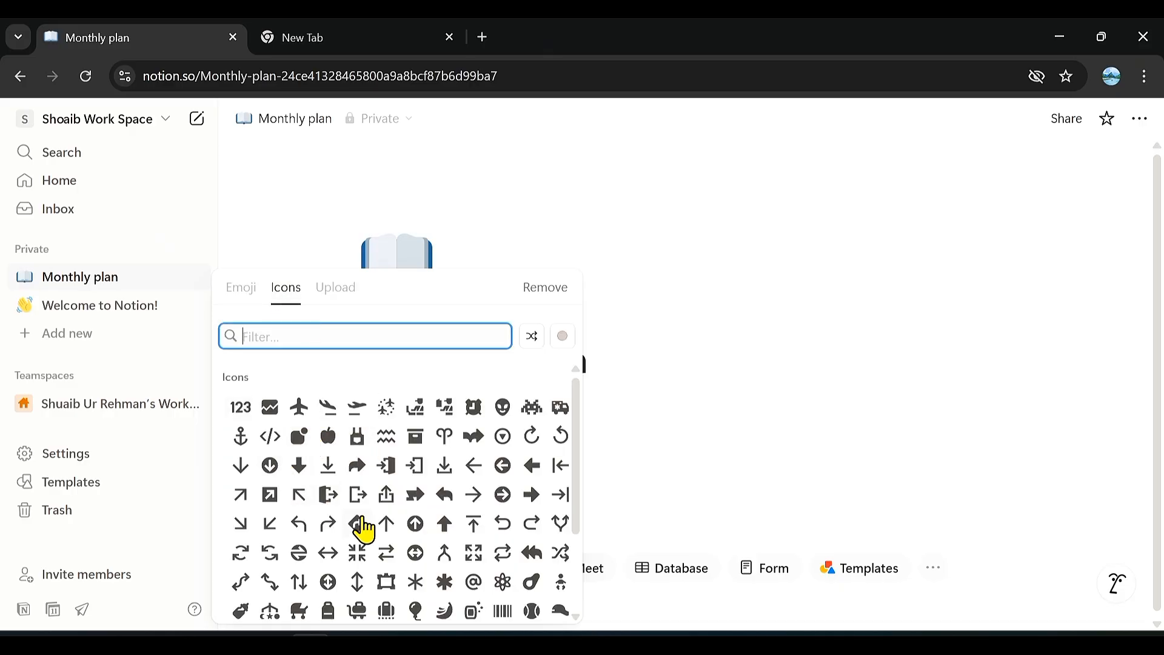
{"action": "scroll", "coordinate": [364, 528], "scroll_direction": "down", "scroll_amount": 6}
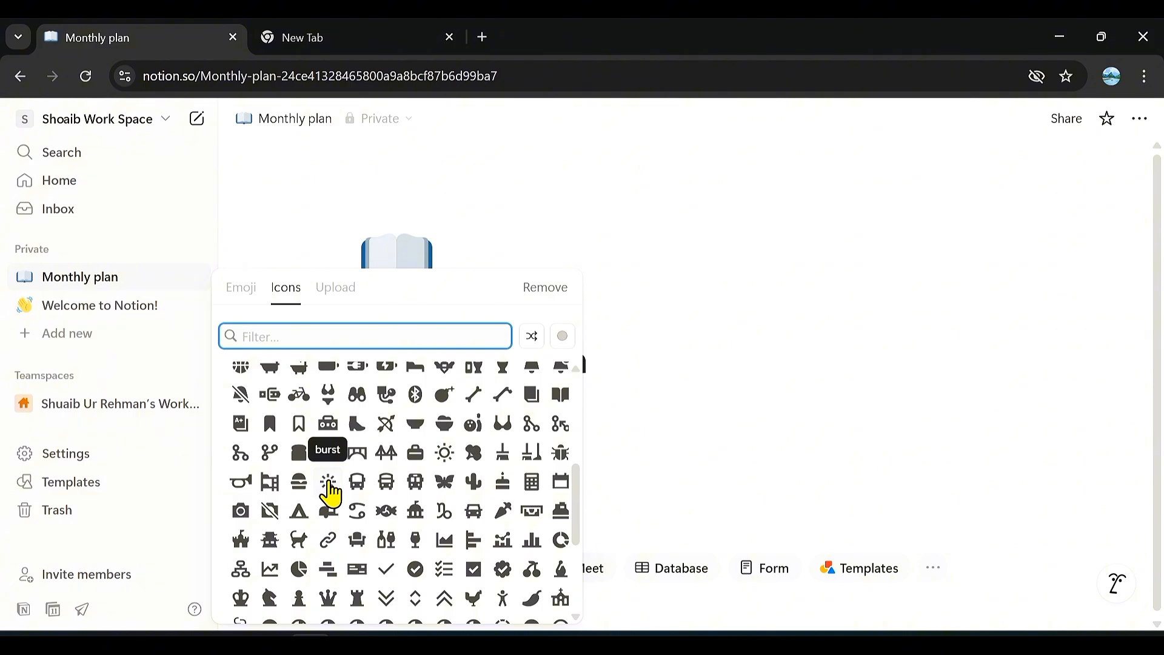
{"action": "left_click", "coordinate": [331, 491]}
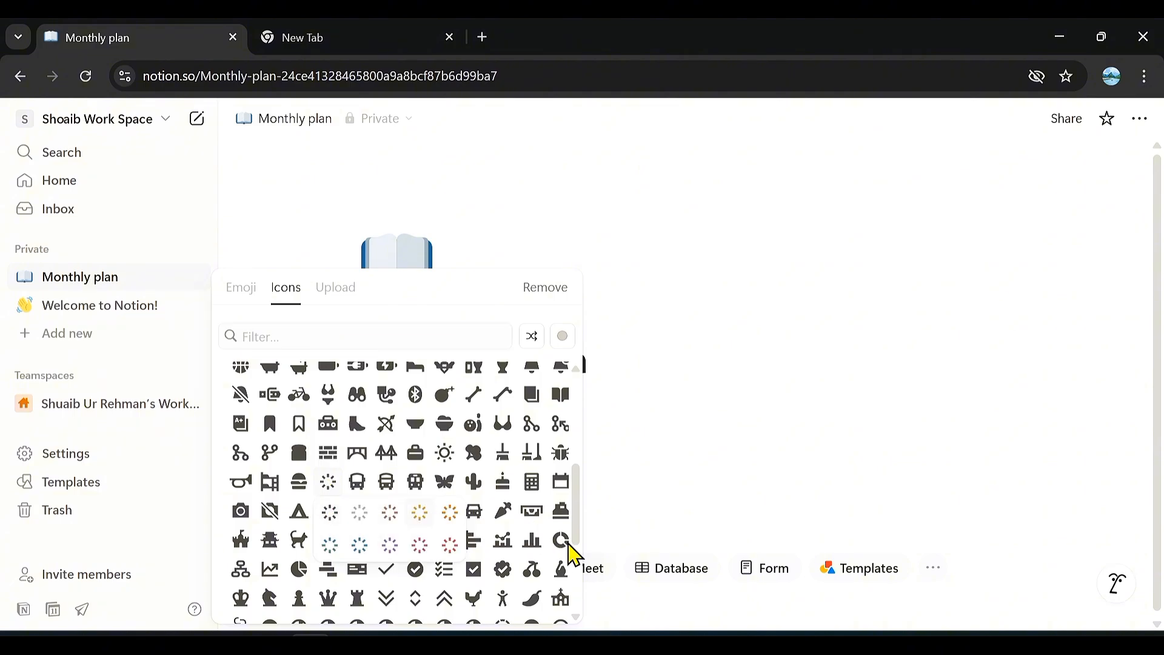
{"action": "mouse_move", "coordinate": [566, 549]}
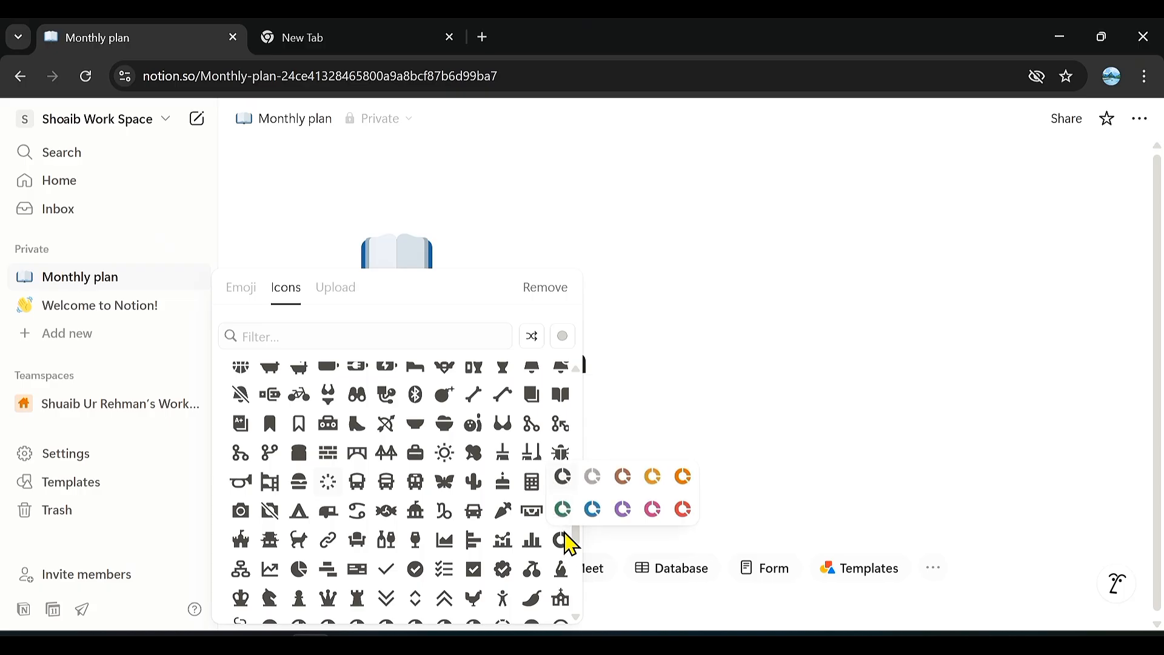
{"action": "left_click", "coordinate": [563, 478]}
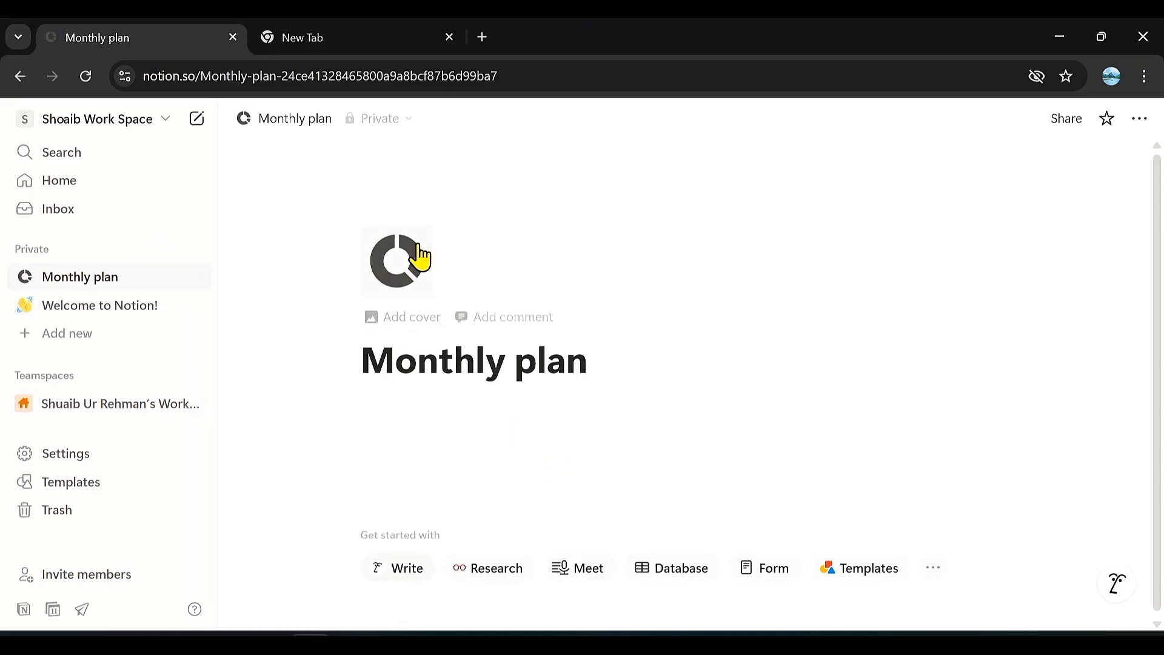
Add a cover image to the Monthly plan page and view the cover gallery, keeping the current cover.
{"action": "left_click", "coordinate": [411, 319]}
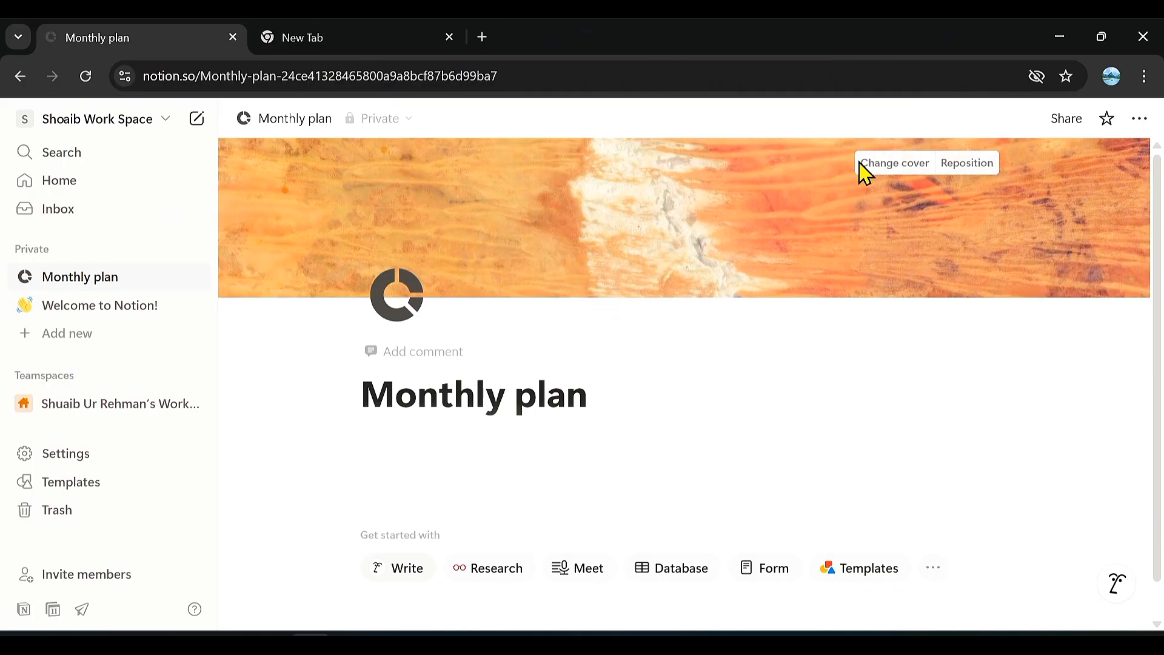
{"action": "left_click", "coordinate": [895, 171]}
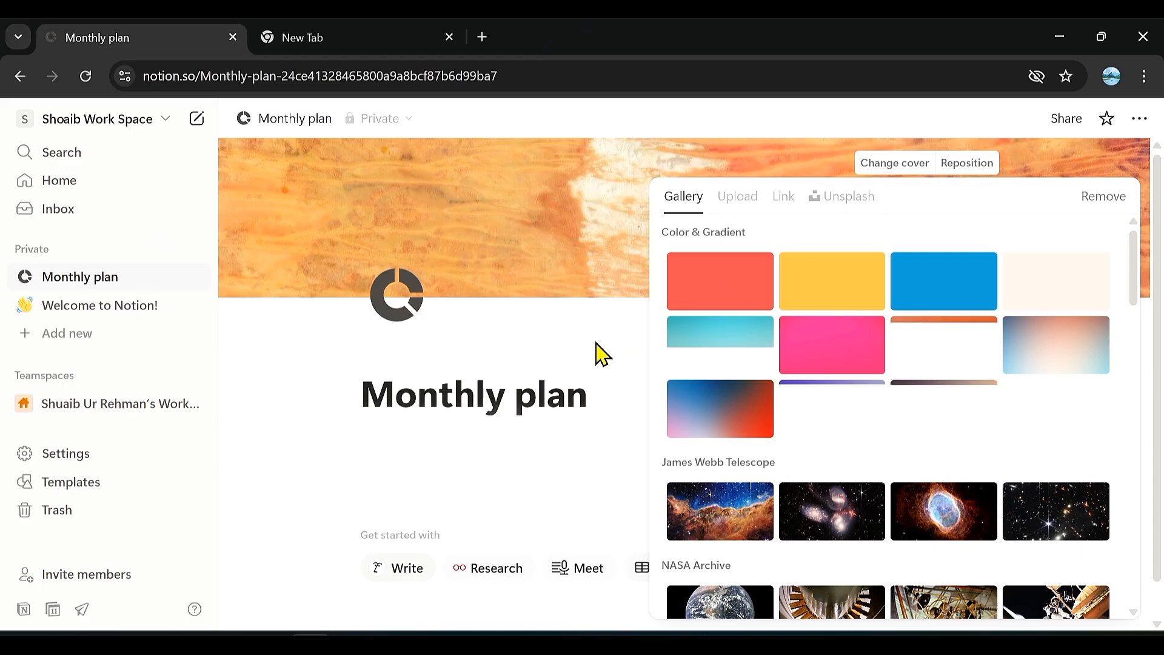
{"action": "left_click", "coordinate": [578, 358]}
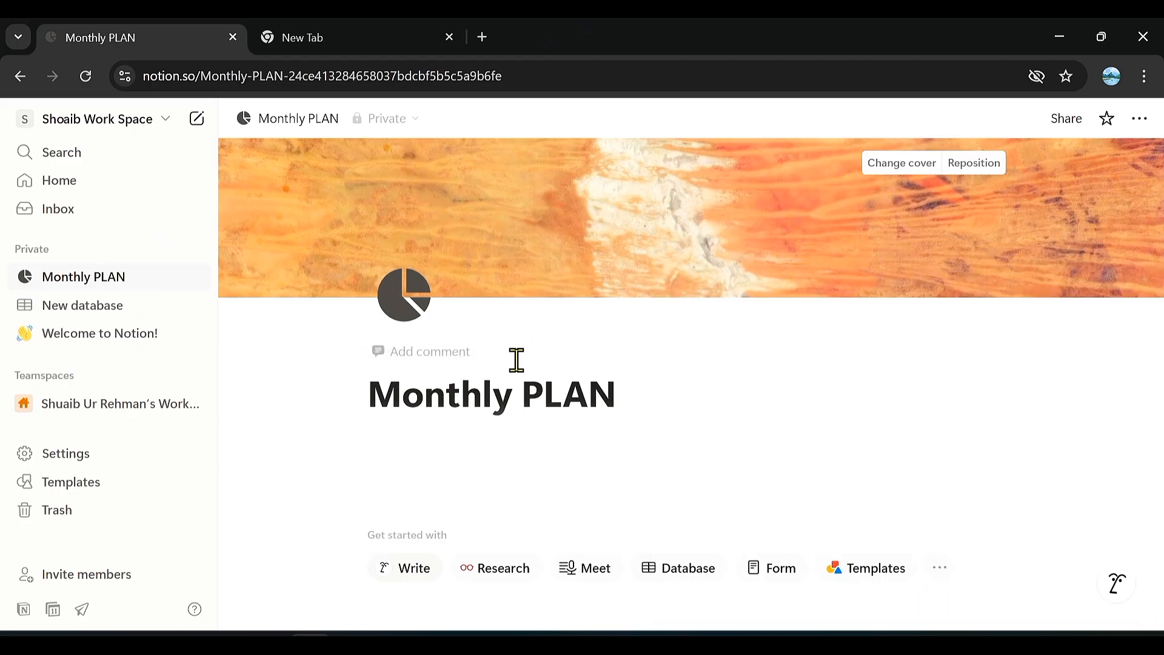
Insert a simple table block below the title of the Monthly PLAN page.
{"action": "left_click", "coordinate": [347, 397]}
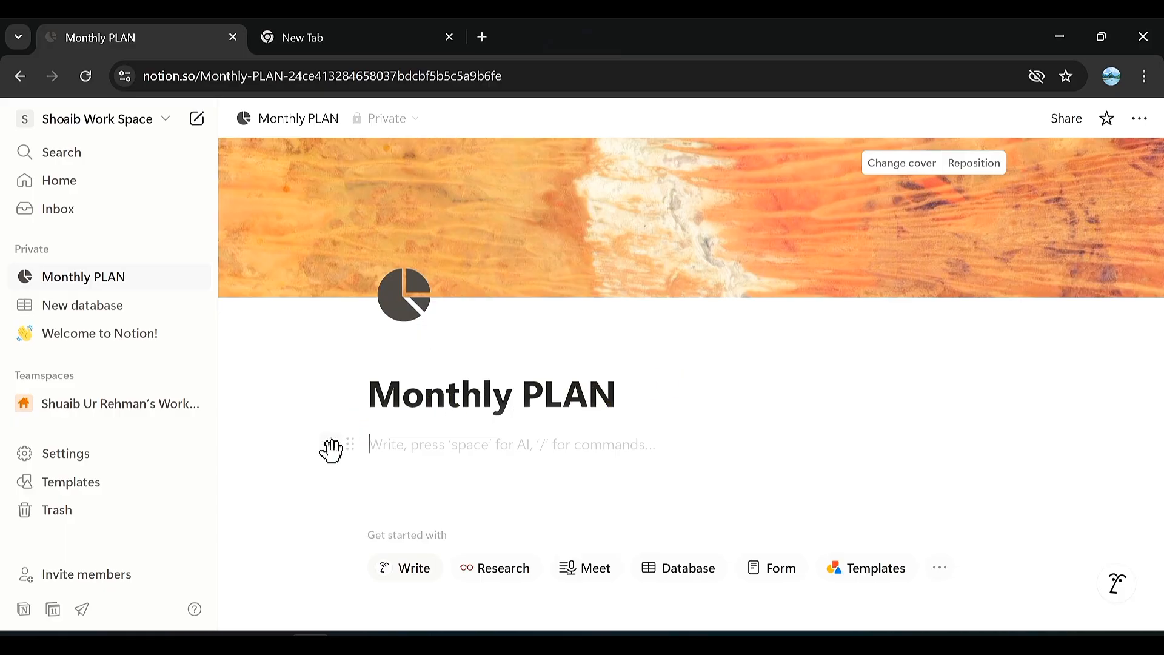
{"action": "type", "text": "/"}
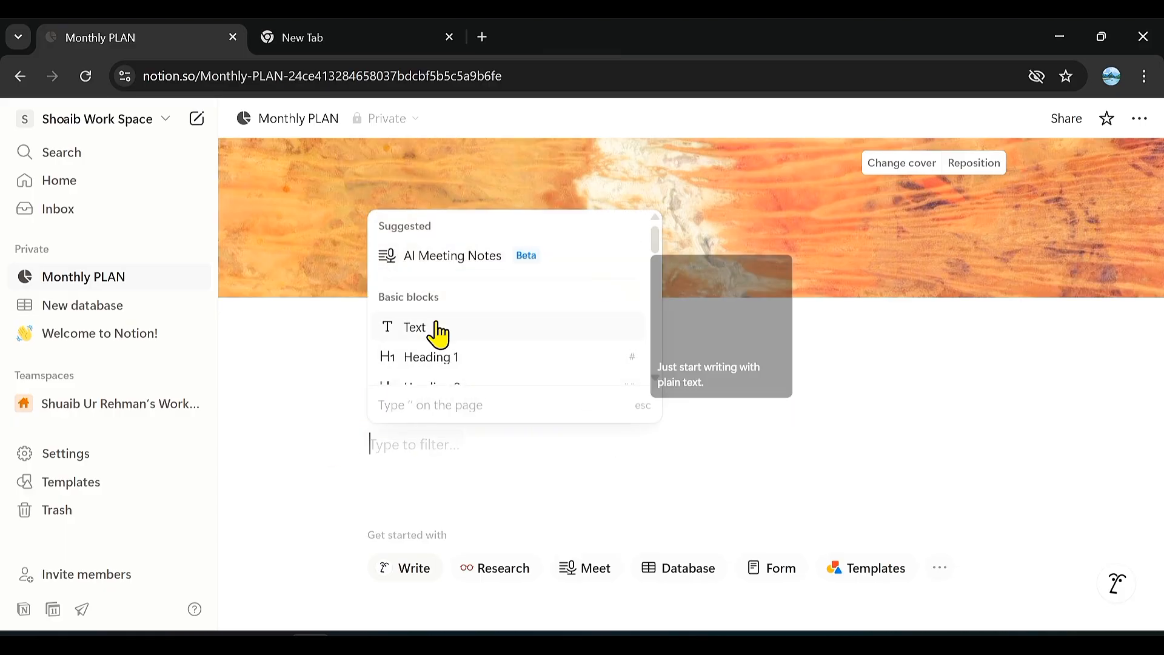
{"action": "scroll", "coordinate": [455, 330], "scroll_direction": "down", "scroll_amount": 2}
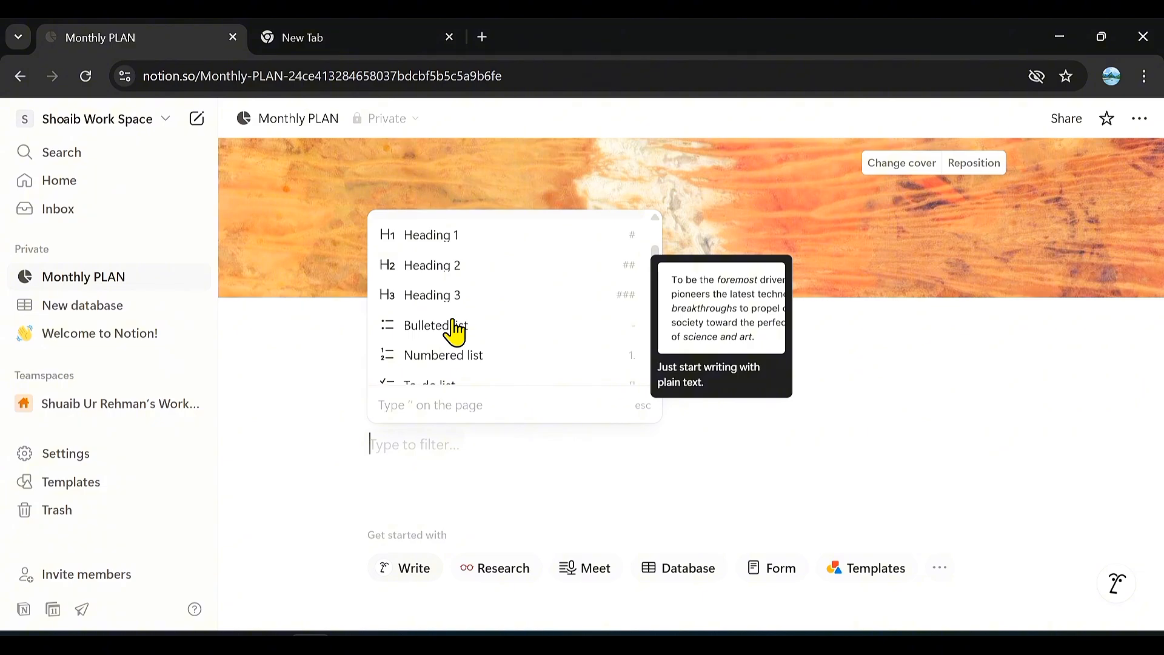
{"action": "scroll", "coordinate": [455, 332], "scroll_direction": "down", "scroll_amount": 3}
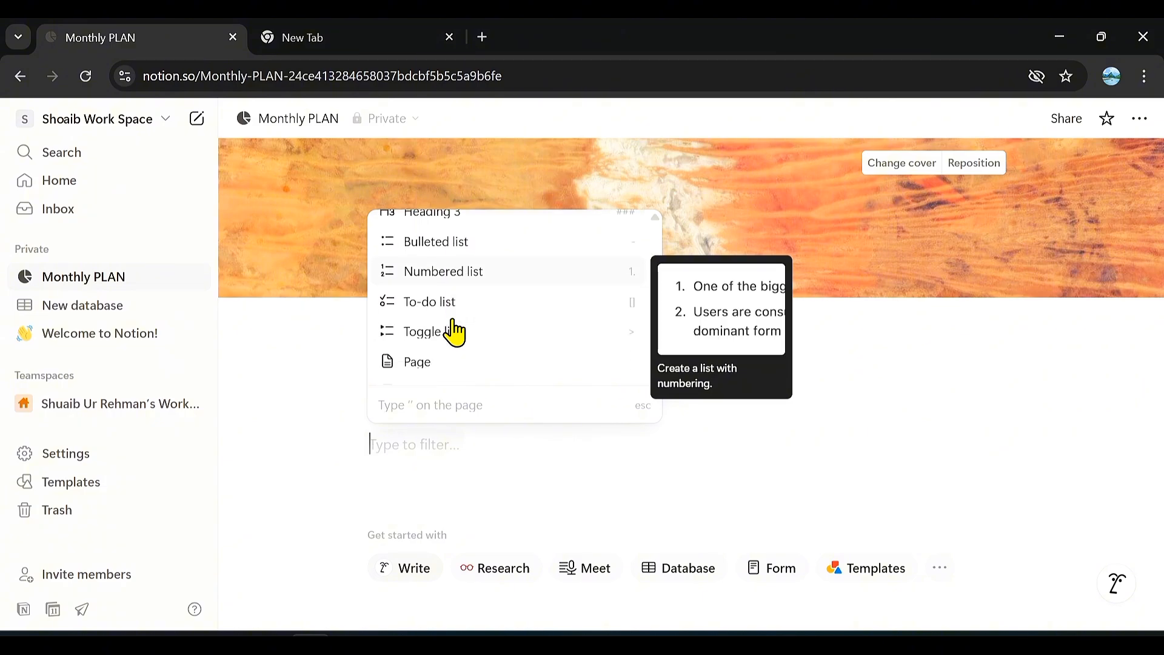
{"action": "scroll", "coordinate": [455, 332], "scroll_direction": "down", "scroll_amount": 5}
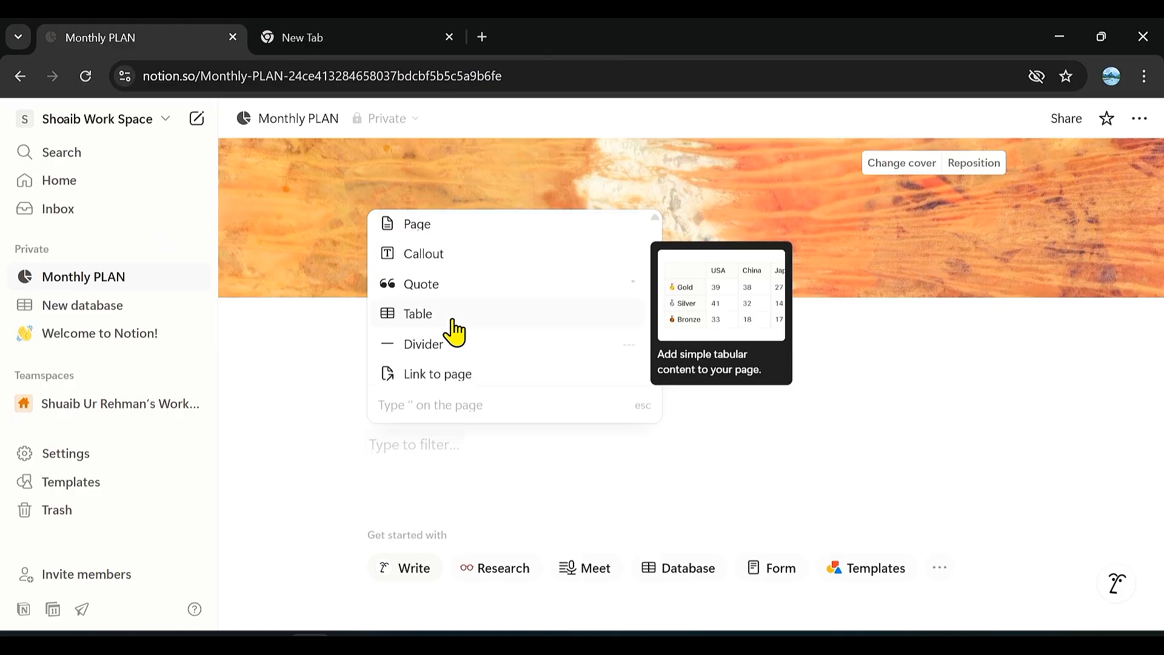
{"action": "scroll", "coordinate": [455, 332], "scroll_direction": "down", "scroll_amount": 1}
{"action": "scroll", "coordinate": [455, 333], "scroll_direction": "up", "scroll_amount": 1}
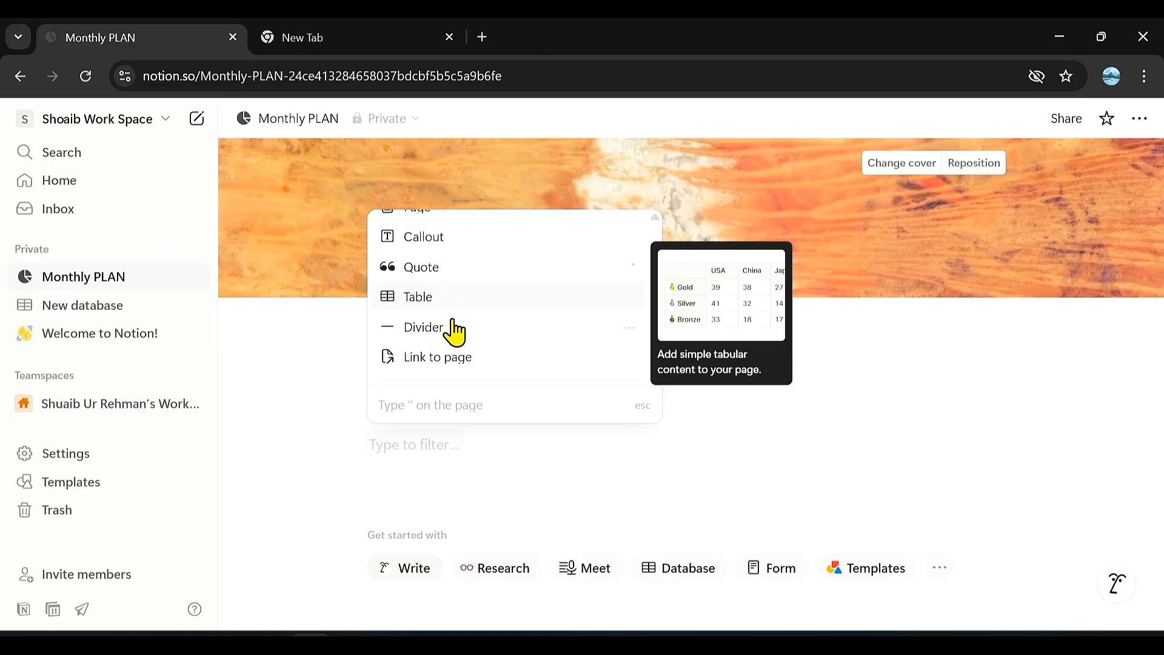
{"action": "scroll", "coordinate": [455, 332], "scroll_direction": "down", "scroll_amount": 1}
{"action": "scroll", "coordinate": [455, 332], "scroll_direction": "up", "scroll_amount": 1}
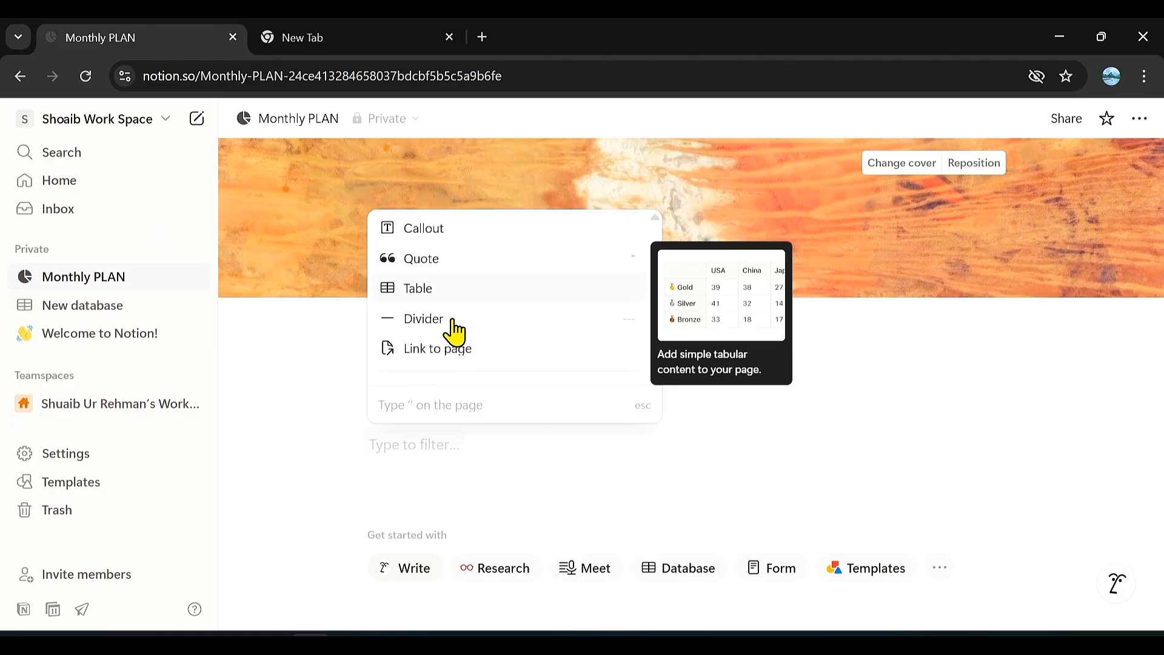
{"action": "left_click", "coordinate": [458, 289]}
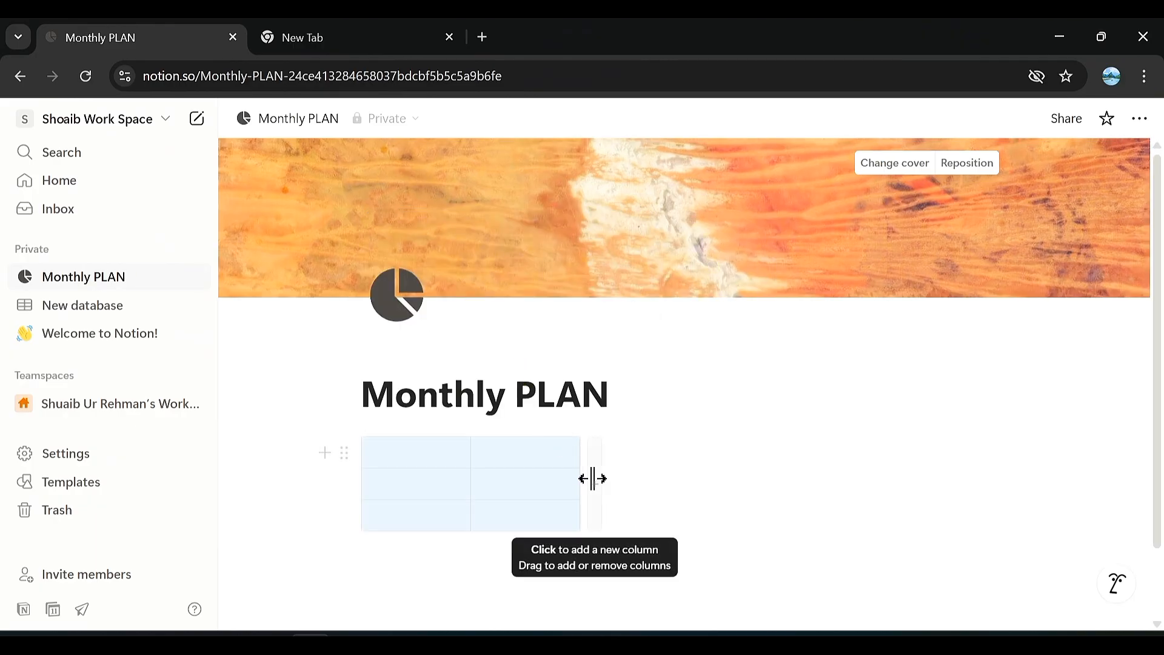
Add two more columns to the simple table so that it has four columns.
{"action": "left_click", "coordinate": [592, 478]}
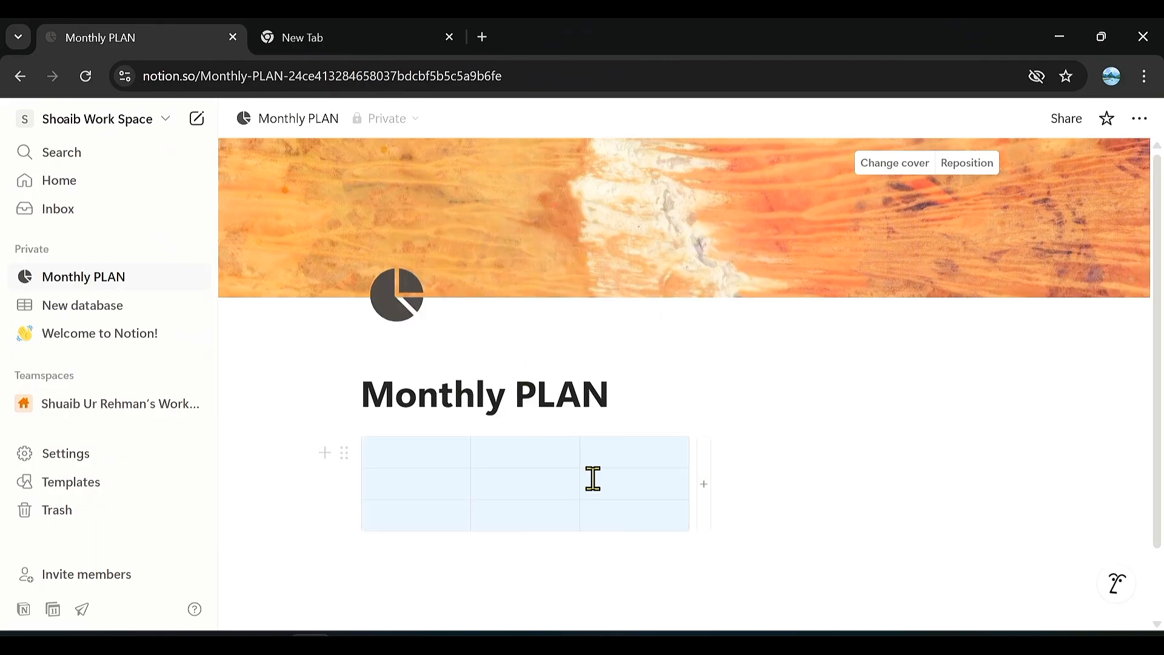
{"action": "left_click", "coordinate": [701, 481]}
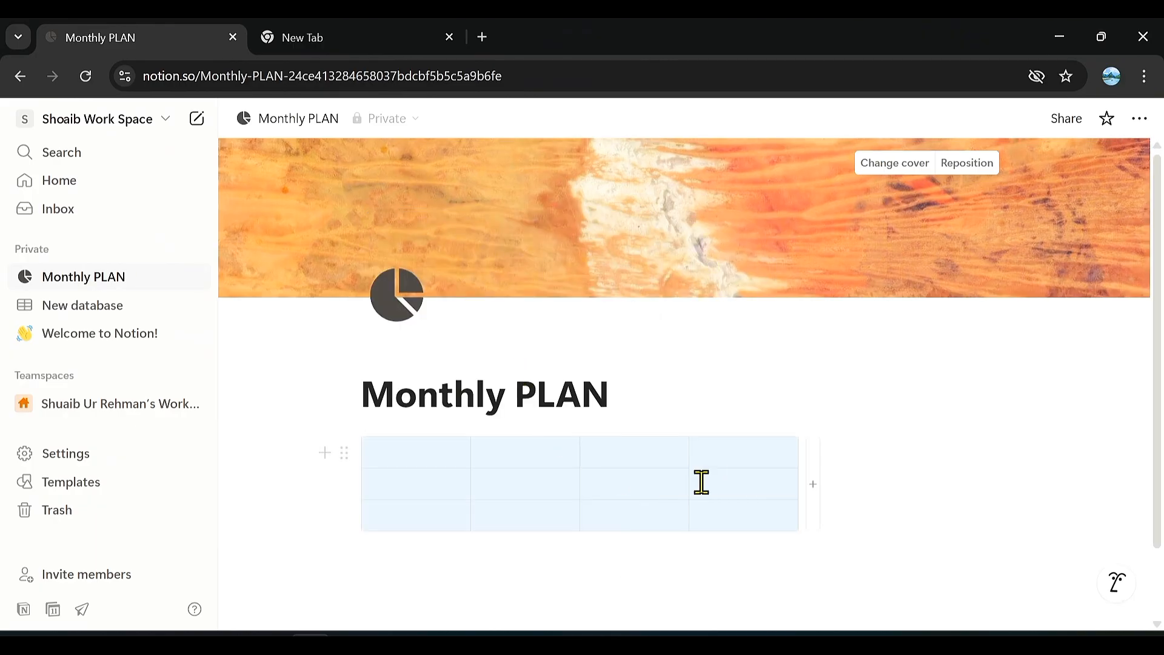
{"action": "left_click", "coordinate": [390, 459]}
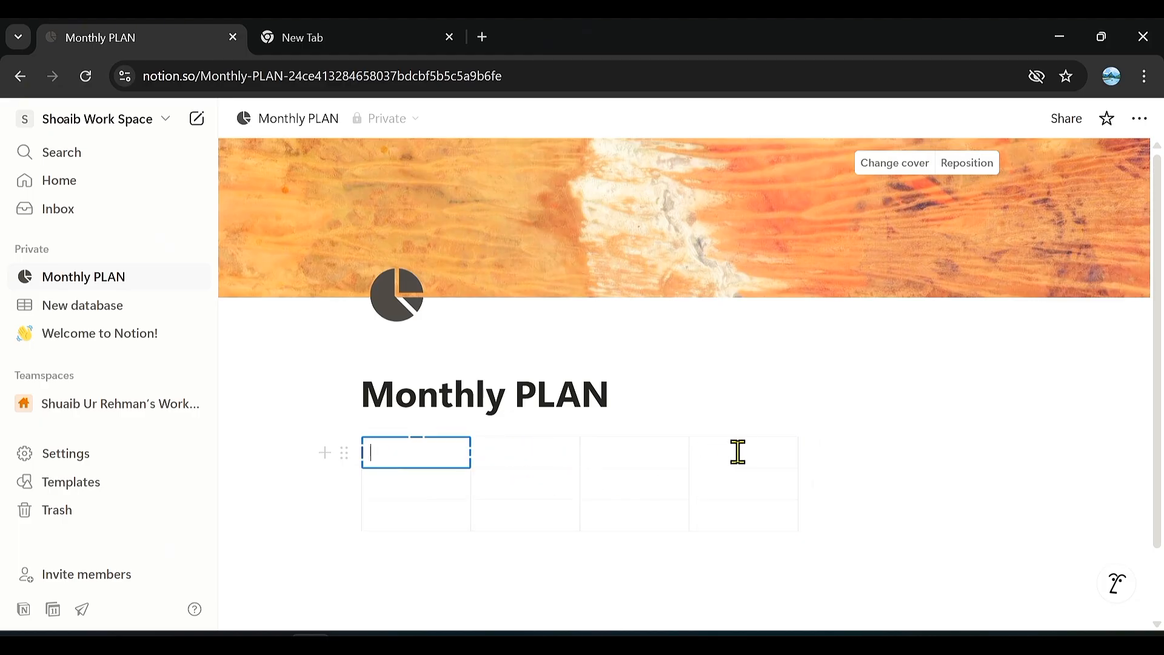
{"action": "left_click", "coordinate": [550, 514]}
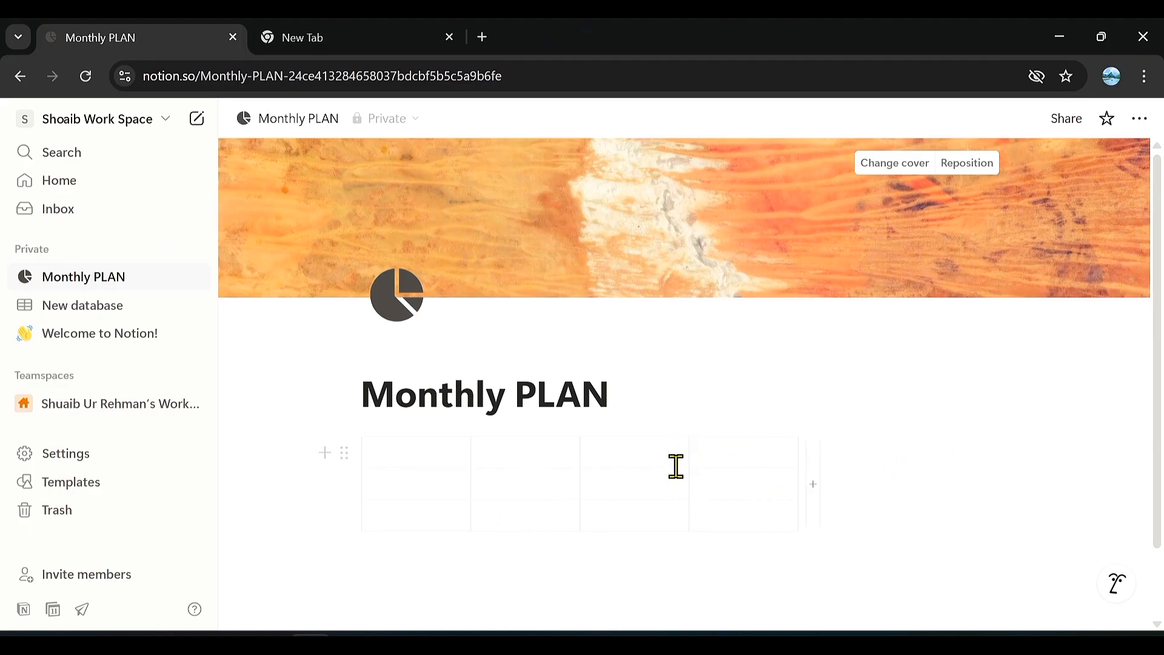
{"action": "left_click_drag", "start_coordinate": [449, 455], "coordinate": [139, 241]}
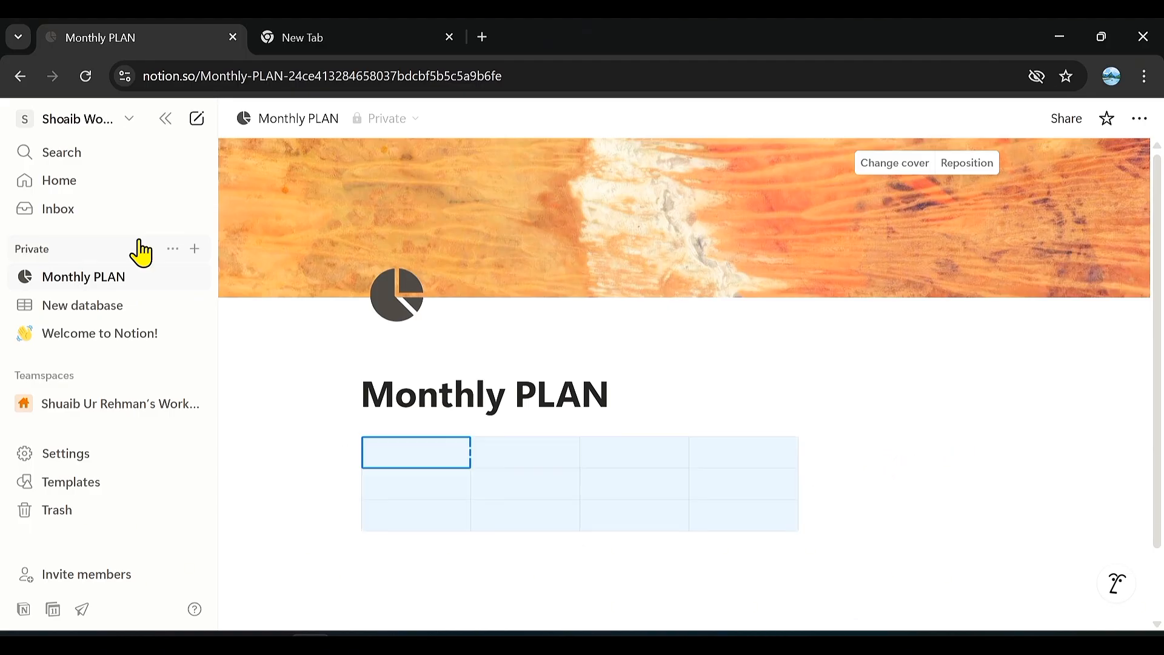
Add a new page to the Private section as an empty database, and dismiss the database source suggestions.
{"action": "left_click", "coordinate": [197, 250]}
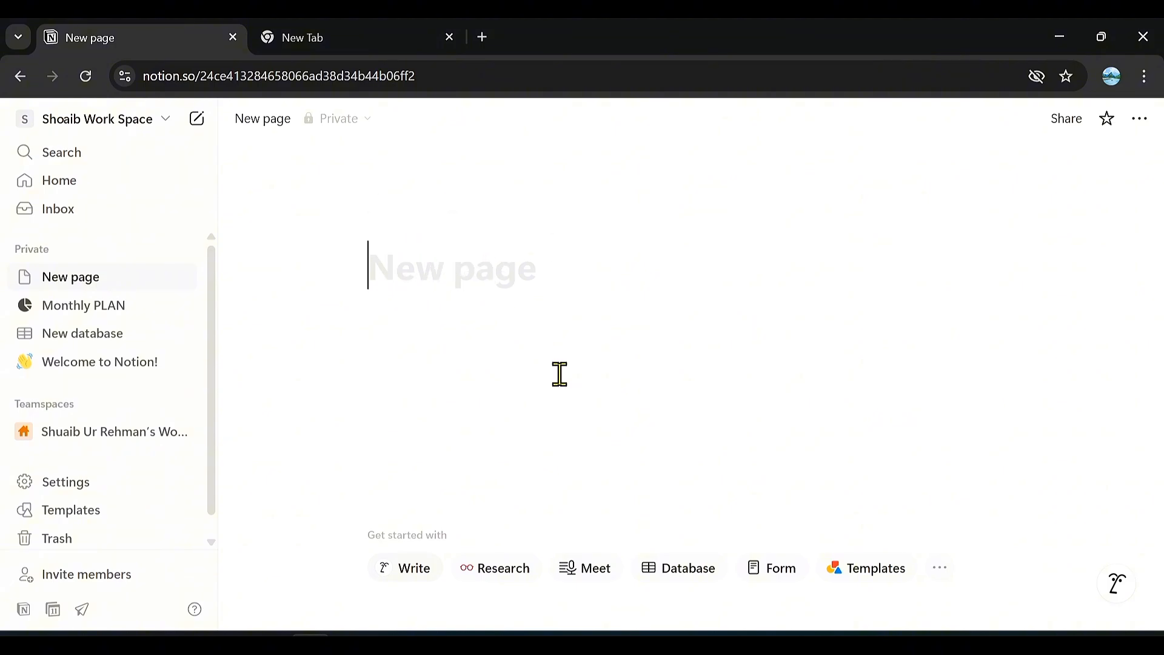
{"action": "left_click", "coordinate": [690, 573]}
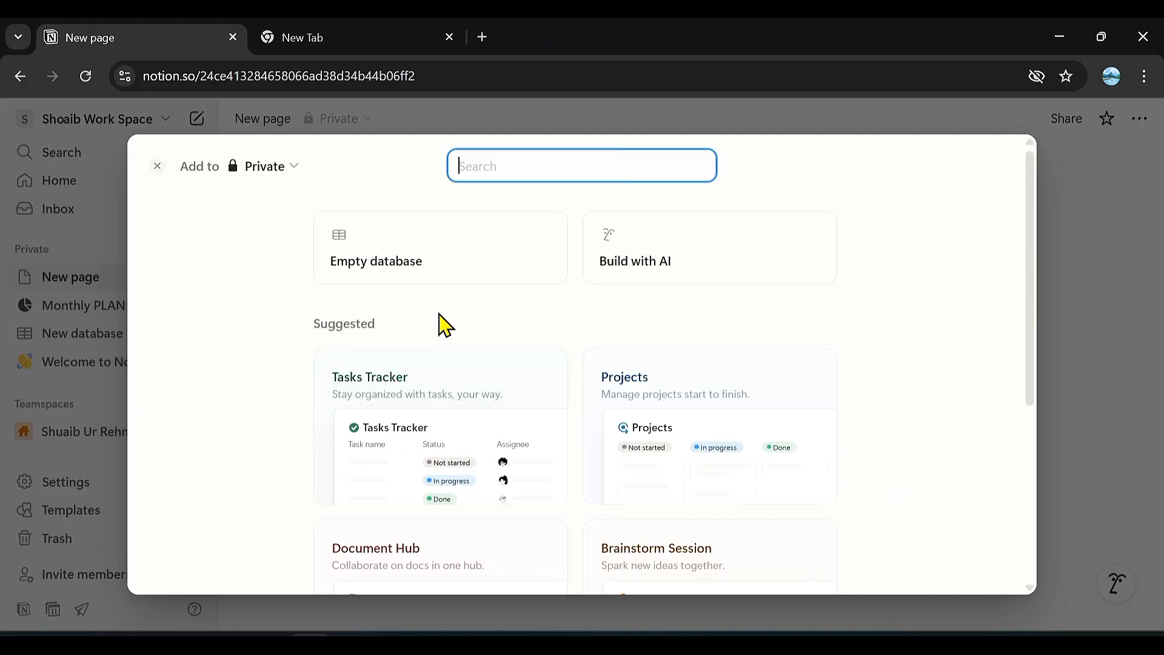
{"action": "left_click", "coordinate": [443, 252]}
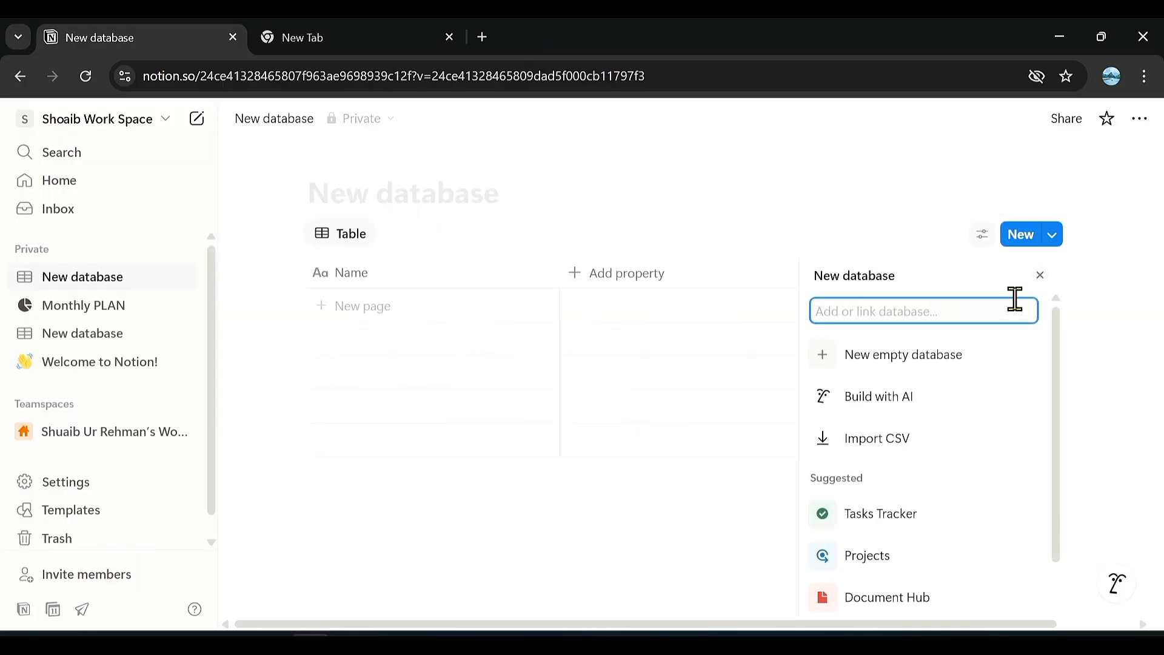
{"action": "left_click", "coordinate": [1040, 277]}
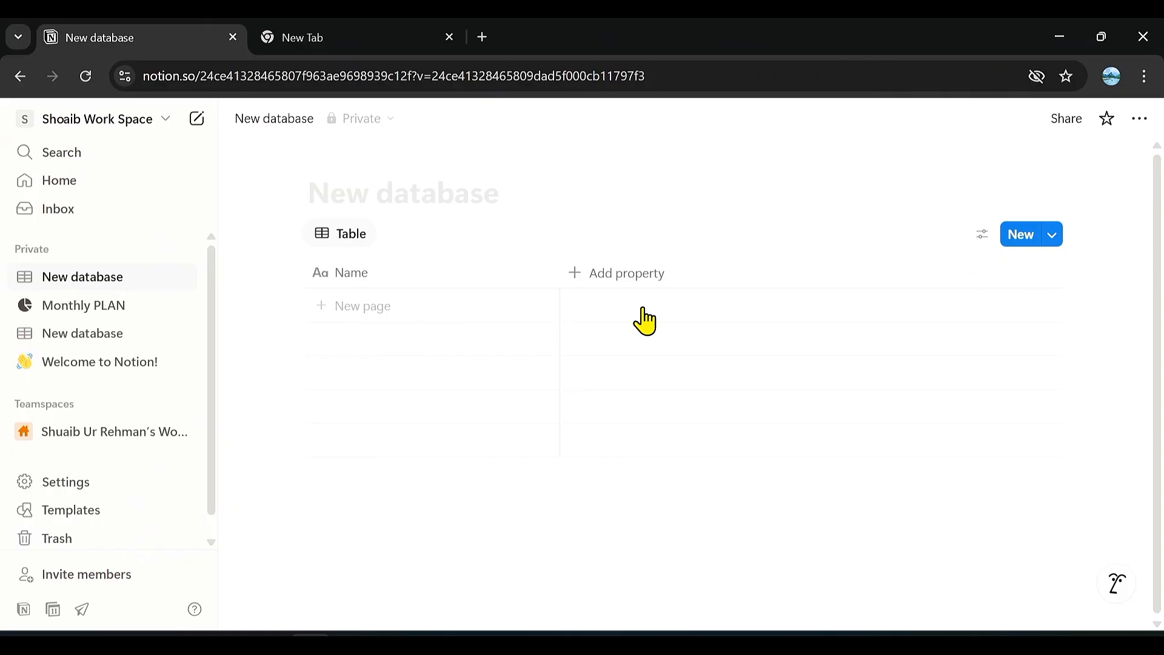
Title the new database "Monthly Plan".
{"action": "left_click", "coordinate": [397, 196]}
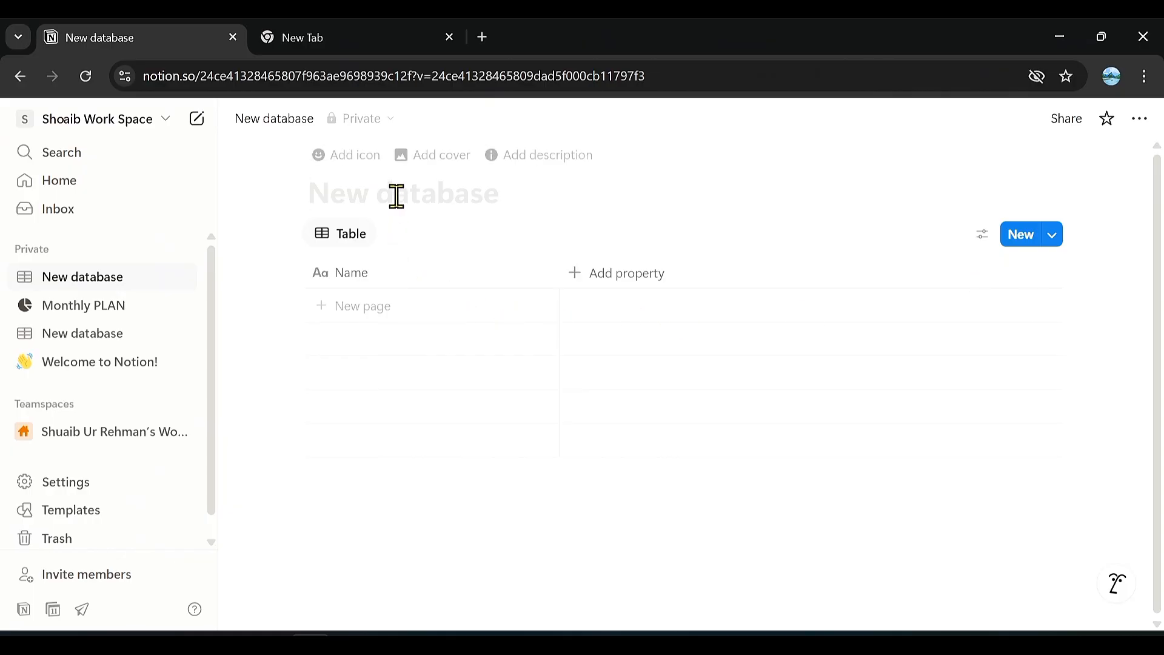
{"action": "type", "text": "mO"}
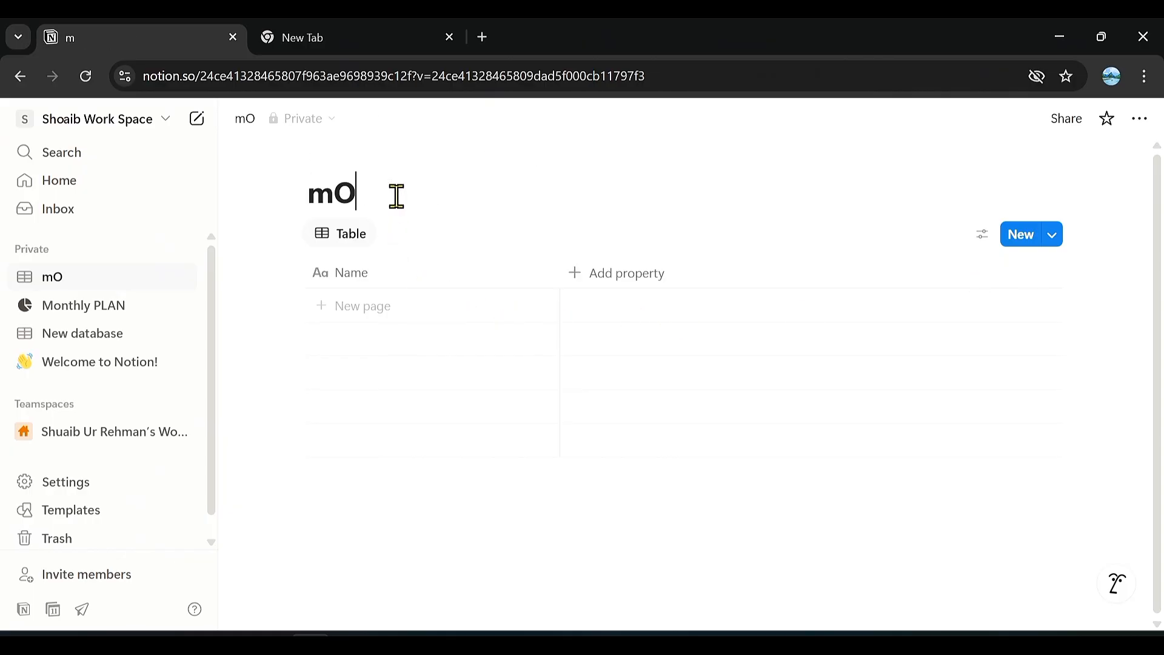
{"action": "type", "text": "NTHLY"}
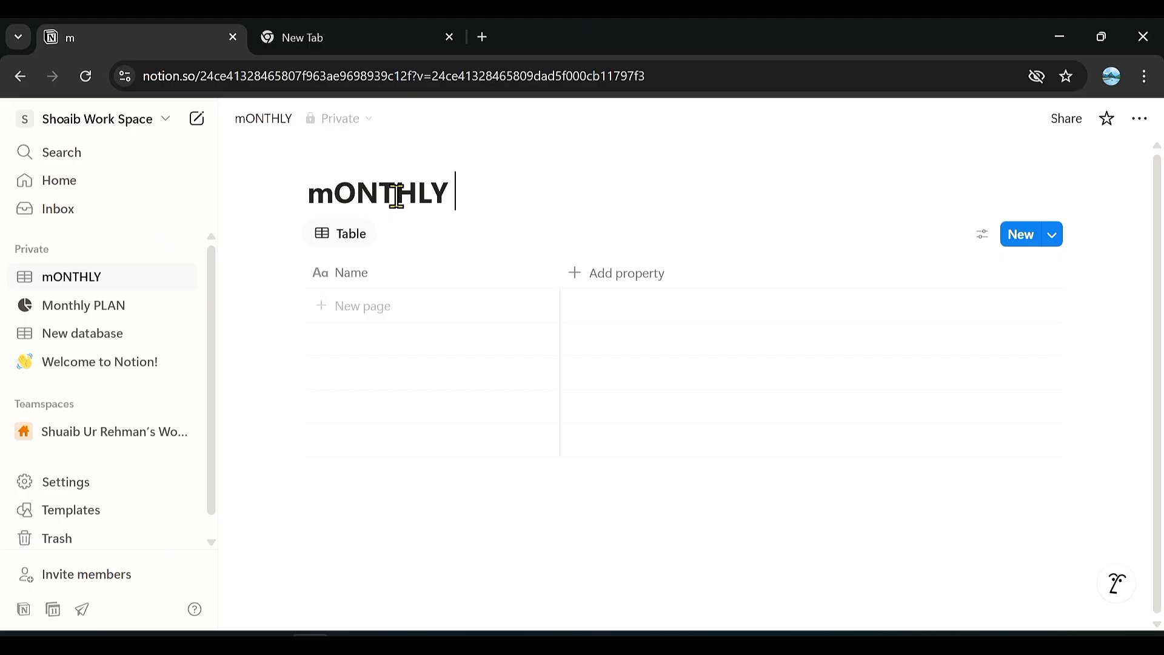
{"action": "key", "text": "ctrl+a"}
{"action": "type", "text": "Monthly Plan"}
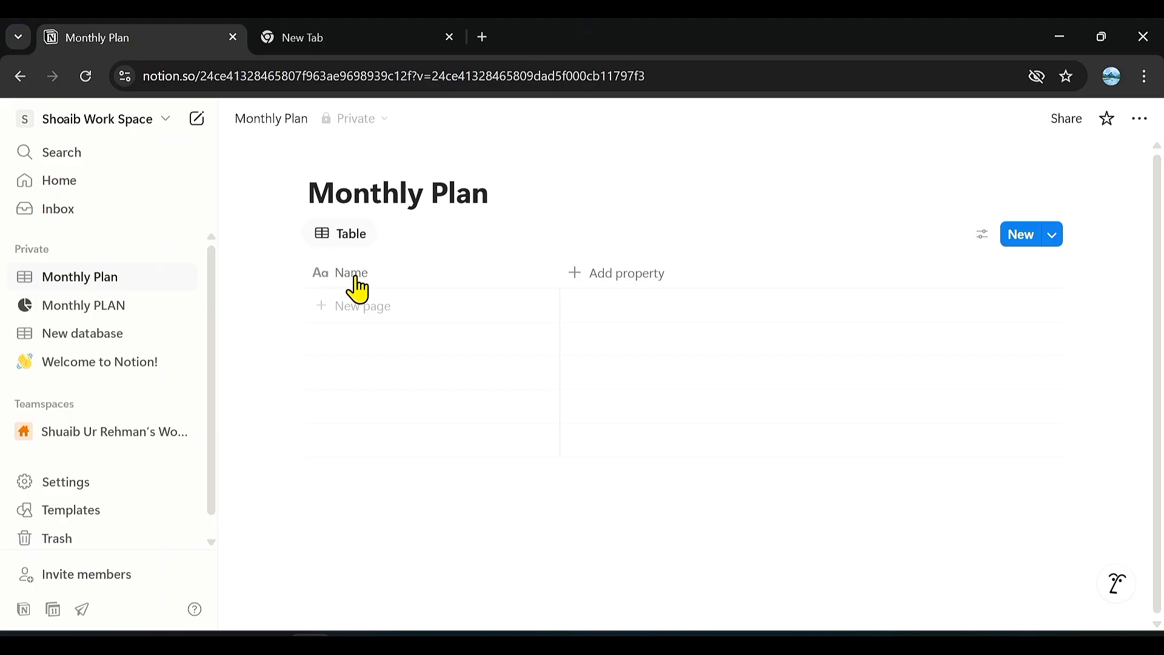
Add a Date property to the Monthly Plan database and move it ahead of the Name column.
{"action": "left_click", "coordinate": [638, 276]}
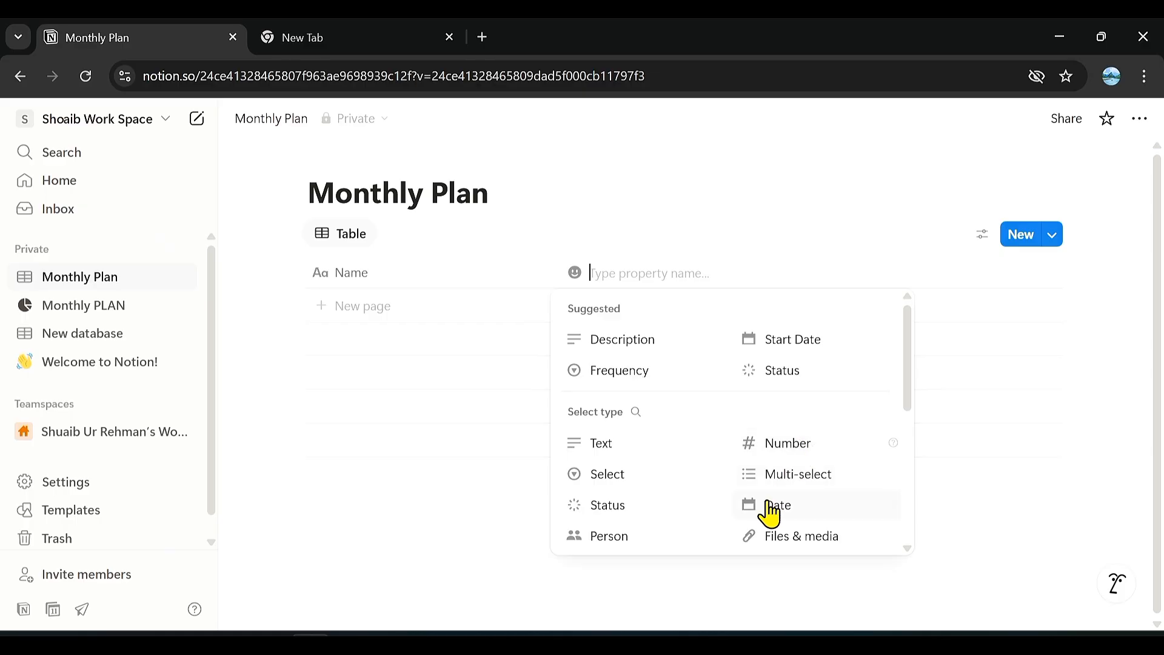
{"action": "left_click", "coordinate": [770, 511]}
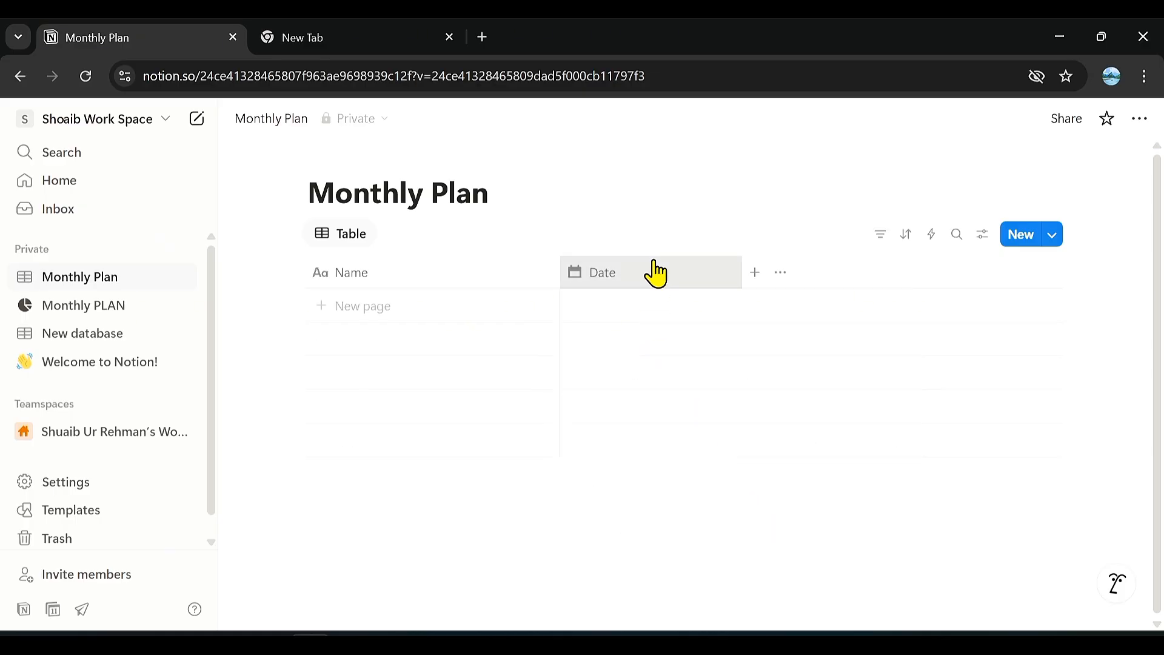
{"action": "left_click_drag", "start_coordinate": [656, 273], "coordinate": [397, 280]}
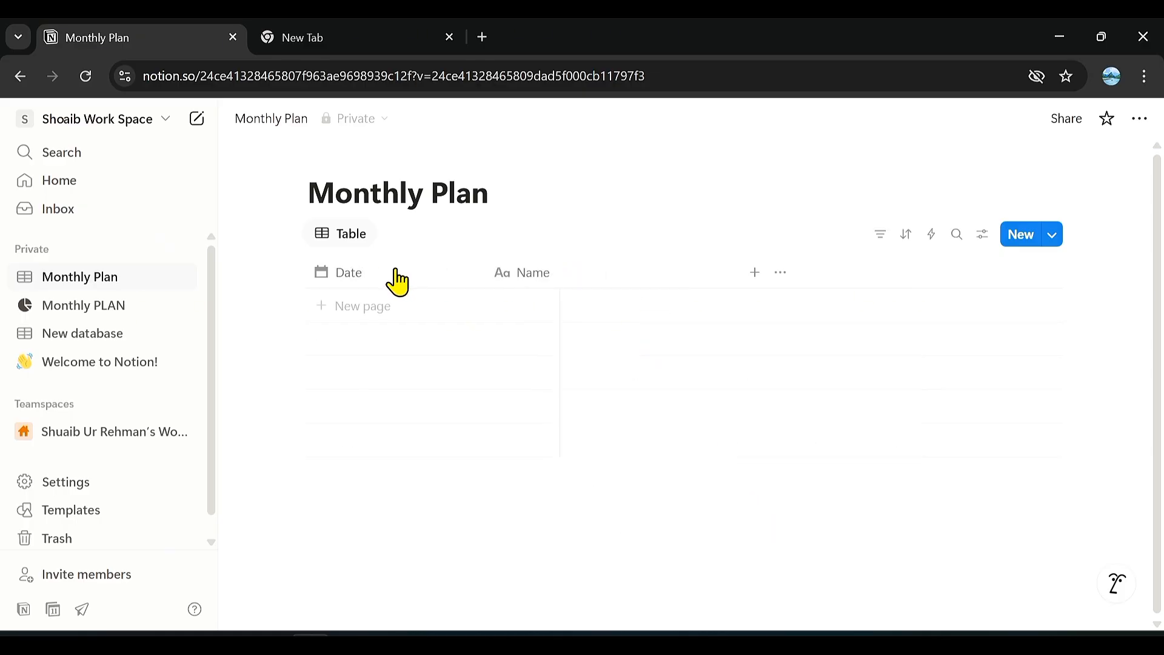
Rename the Name column to "Work" and add a Status property after it.
{"action": "left_click", "coordinate": [577, 279]}
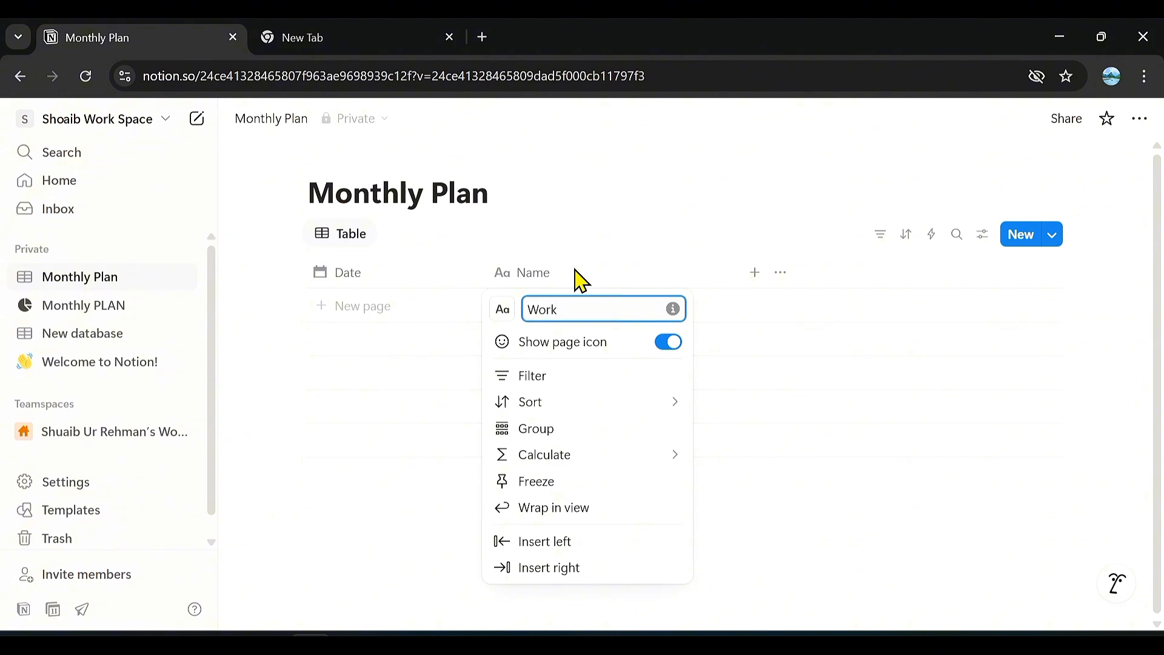
{"action": "left_click", "coordinate": [840, 407]}
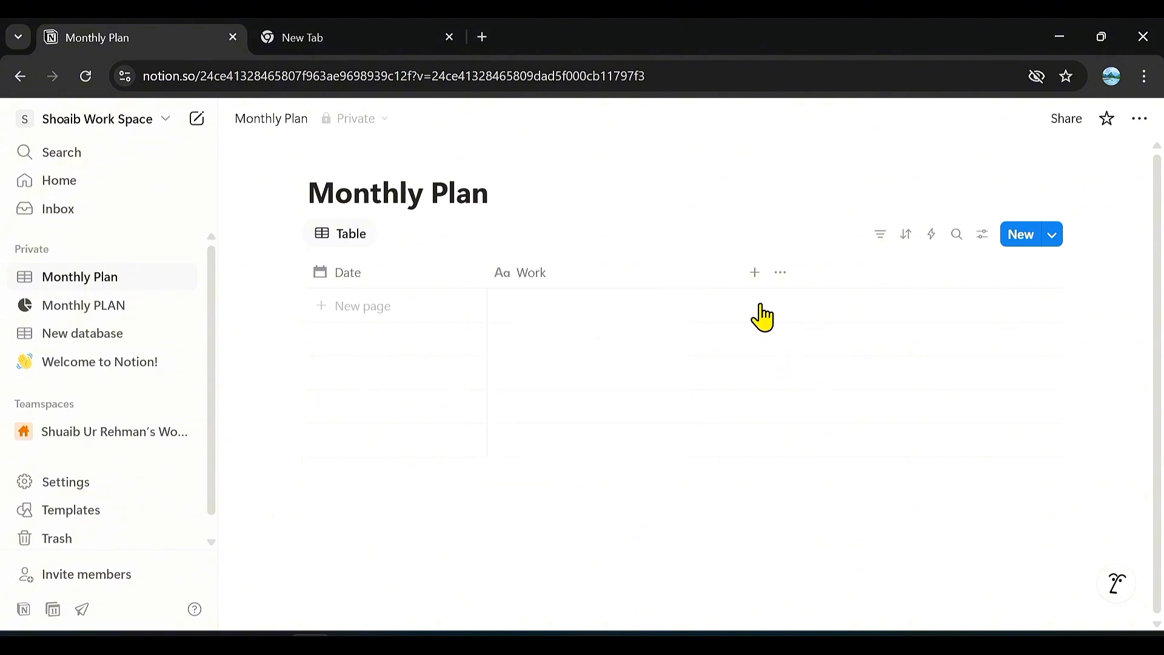
{"action": "left_click", "coordinate": [755, 273]}
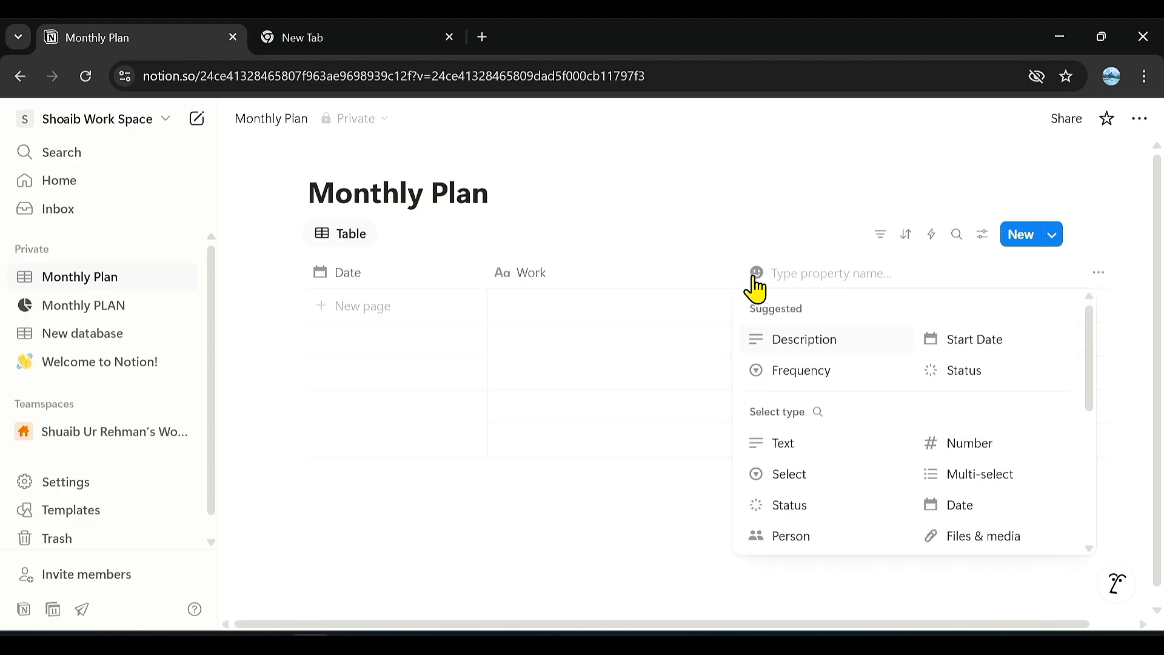
{"action": "left_click", "coordinate": [811, 507]}
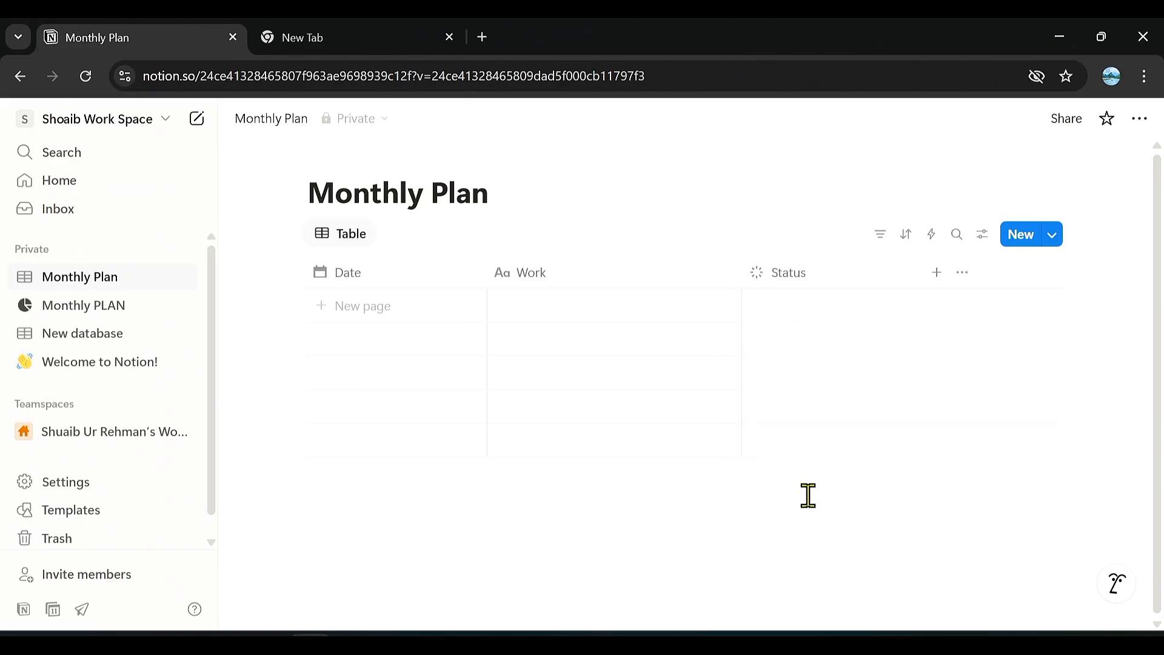
Add a Checkbox property after the Status column.
{"action": "left_click", "coordinate": [938, 272]}
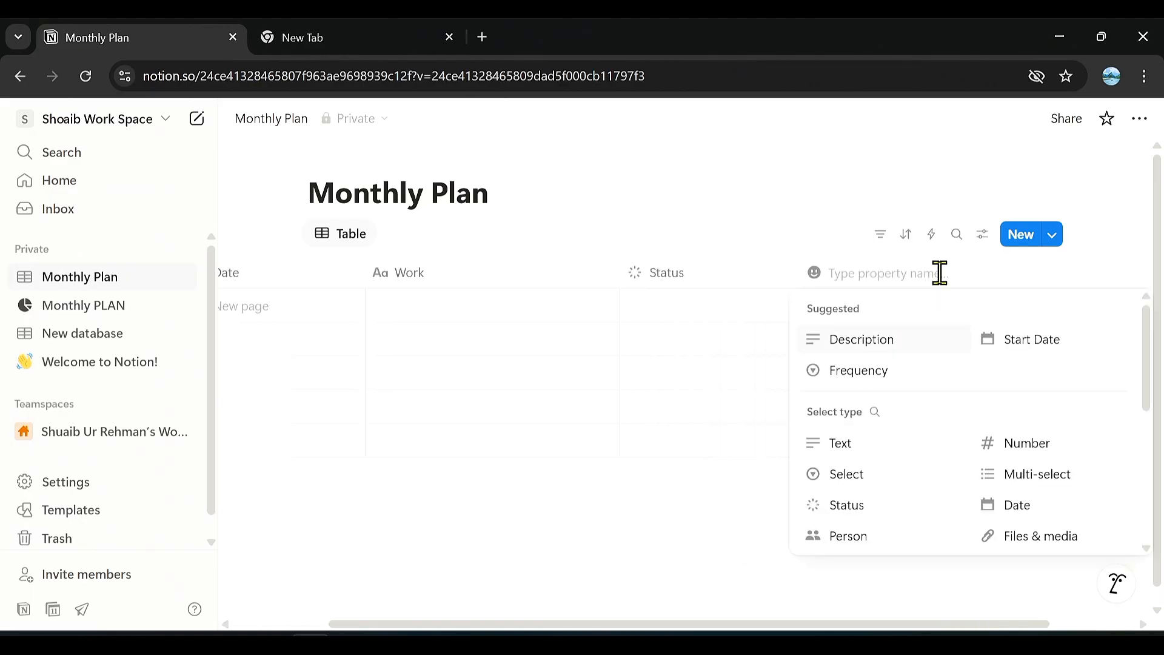
{"action": "scroll", "coordinate": [915, 476], "scroll_direction": "down", "scroll_amount": 3}
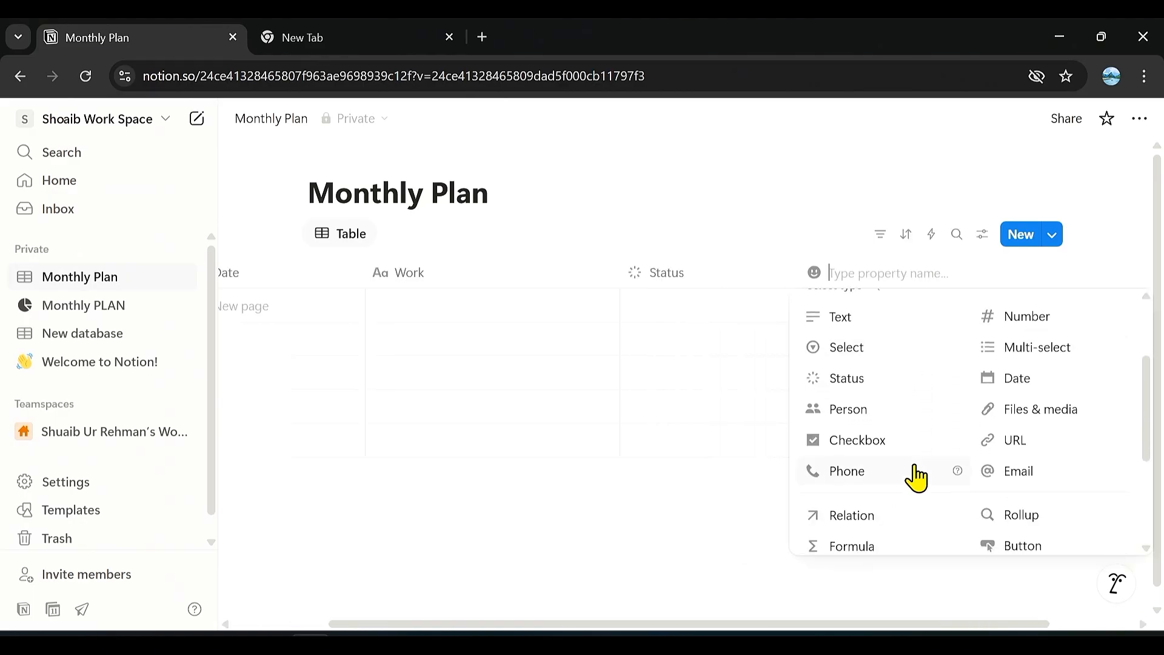
{"action": "scroll", "coordinate": [917, 479], "scroll_direction": "down", "scroll_amount": 1}
{"action": "scroll", "coordinate": [863, 430], "scroll_direction": "up", "scroll_amount": 1}
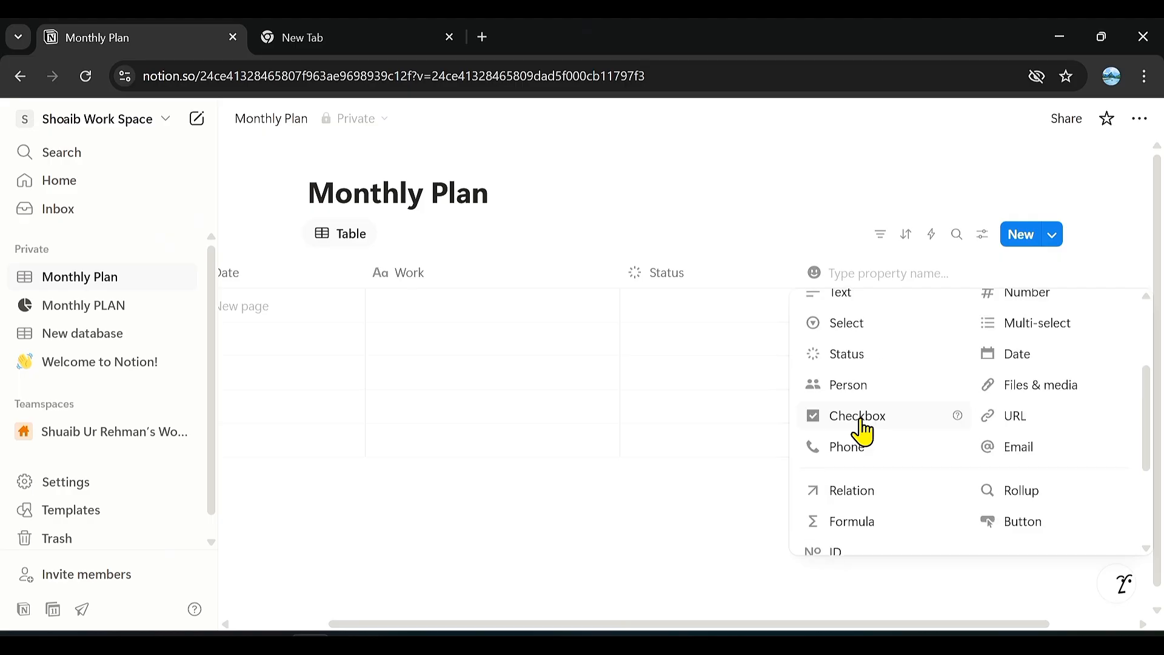
{"action": "left_click", "coordinate": [863, 425]}
Add a Person property and a Number property after the Checkbox column.
{"action": "left_click", "coordinate": [1027, 279]}
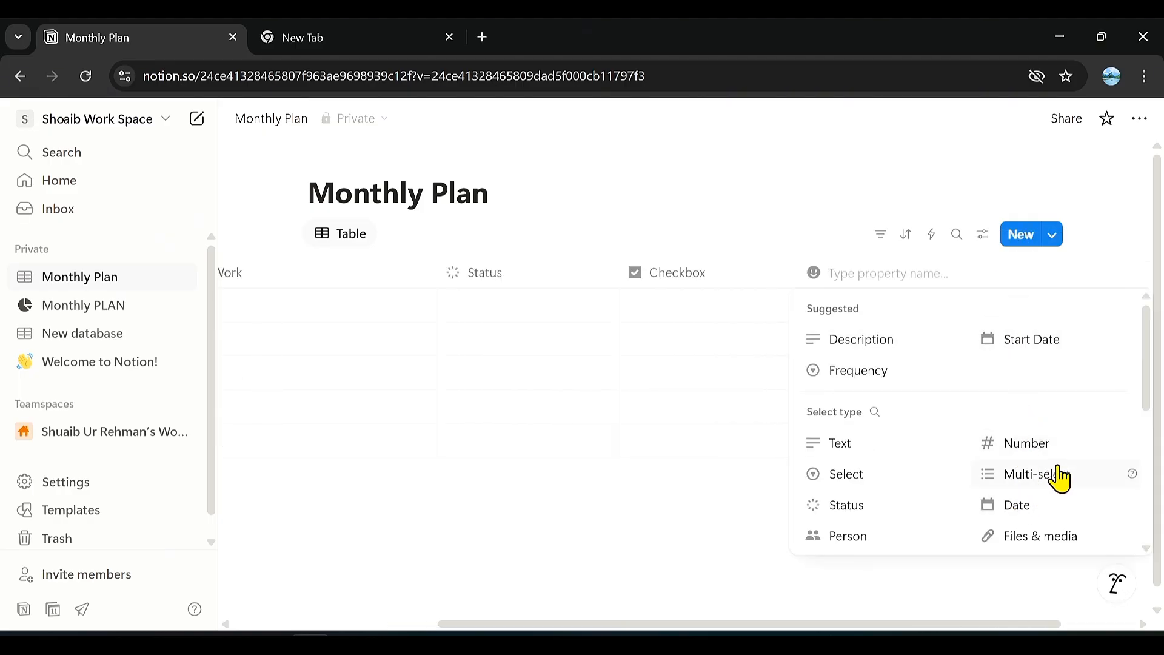
{"action": "scroll", "coordinate": [1060, 479], "scroll_direction": "down", "scroll_amount": 3}
{"action": "left_click", "coordinate": [877, 402]}
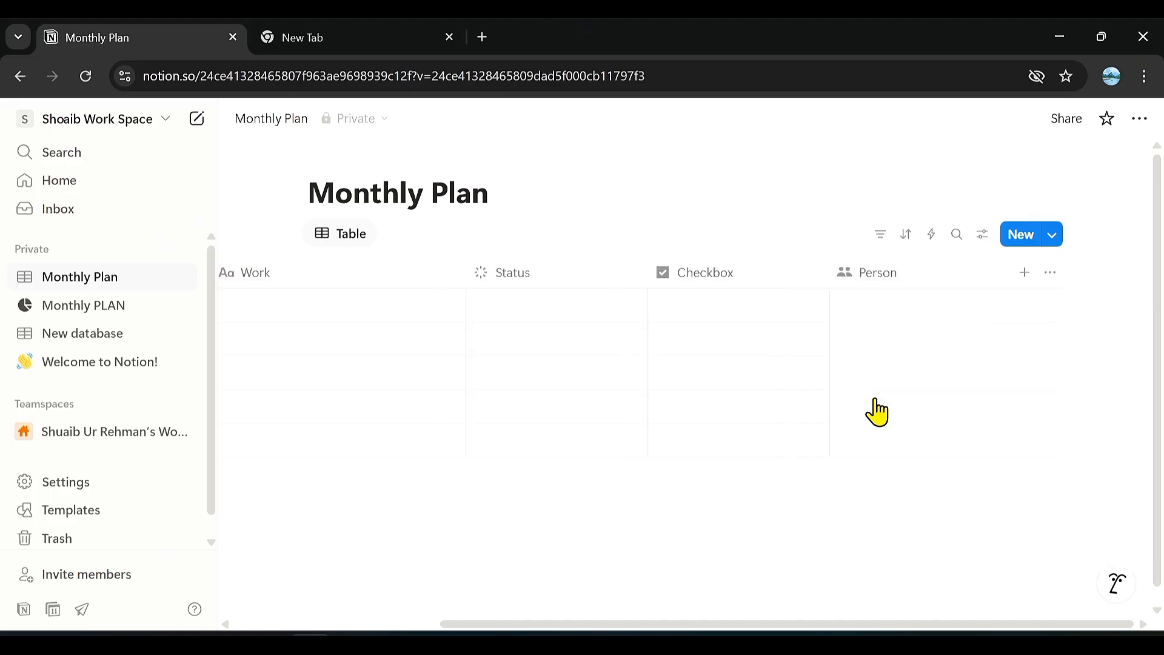
{"action": "left_click", "coordinate": [1026, 278]}
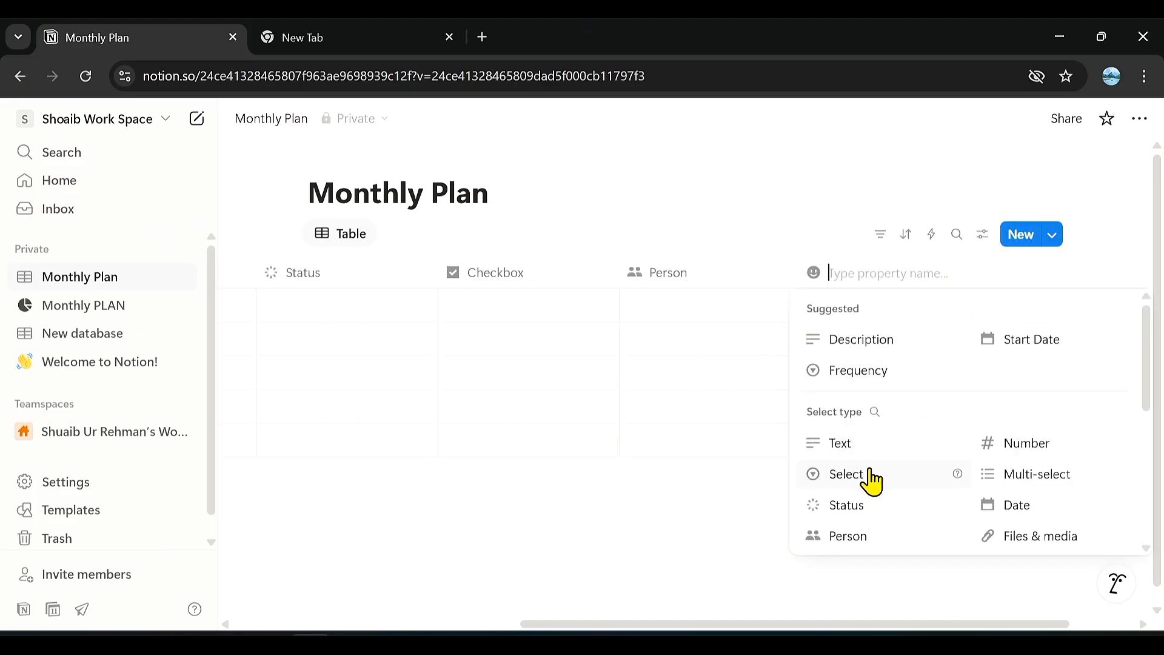
{"action": "left_click", "coordinate": [1049, 456]}
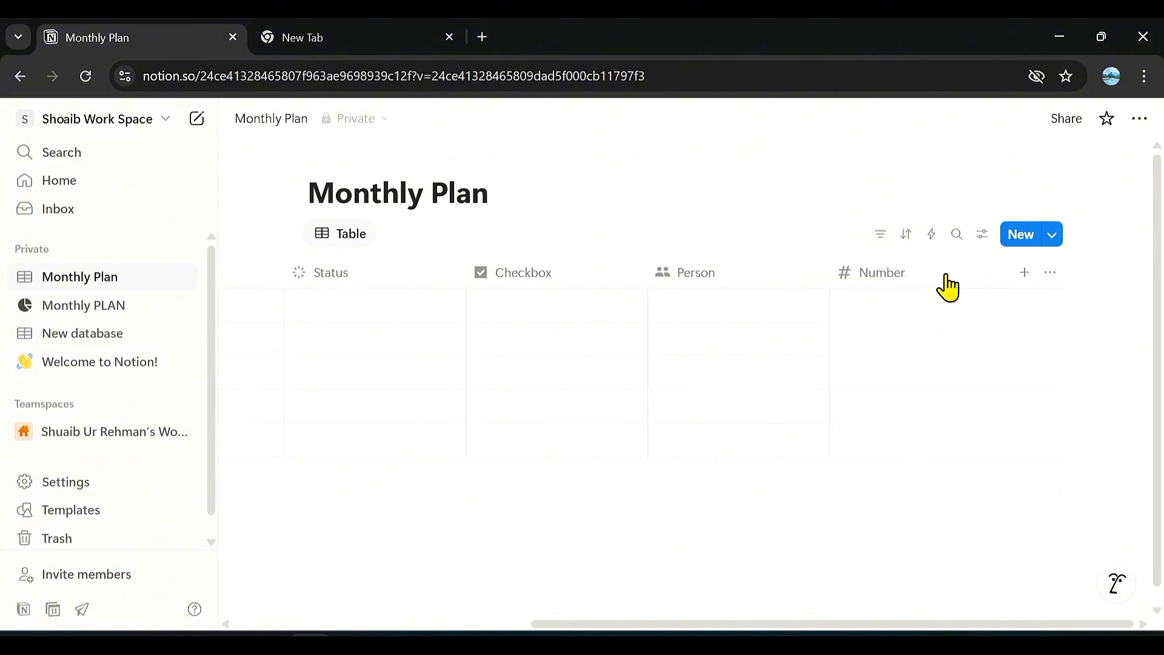
Move the Number column between the Date and Work columns of the Monthly Plan table.
{"action": "left_click_drag", "start_coordinate": [874, 284], "coordinate": [227, 292]}
{"action": "left_click_drag", "start_coordinate": [422, 279], "coordinate": [564, 284]}
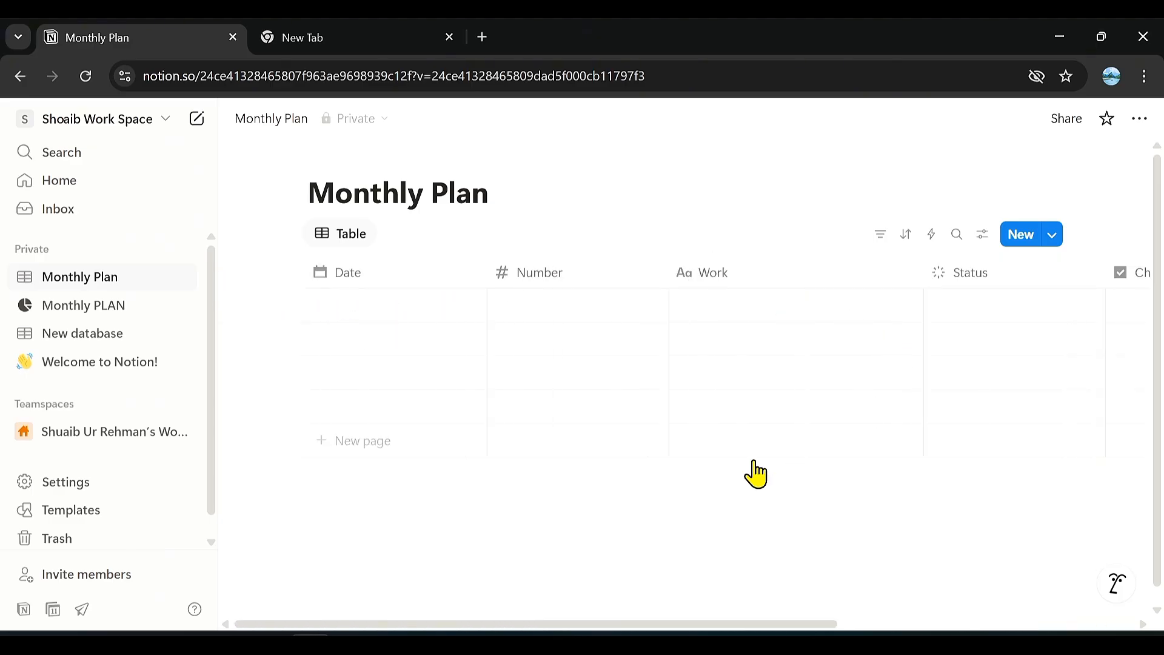
Change the Status property's type to URL and move its column to the end of the table after Person.
{"action": "left_click", "coordinate": [975, 280]}
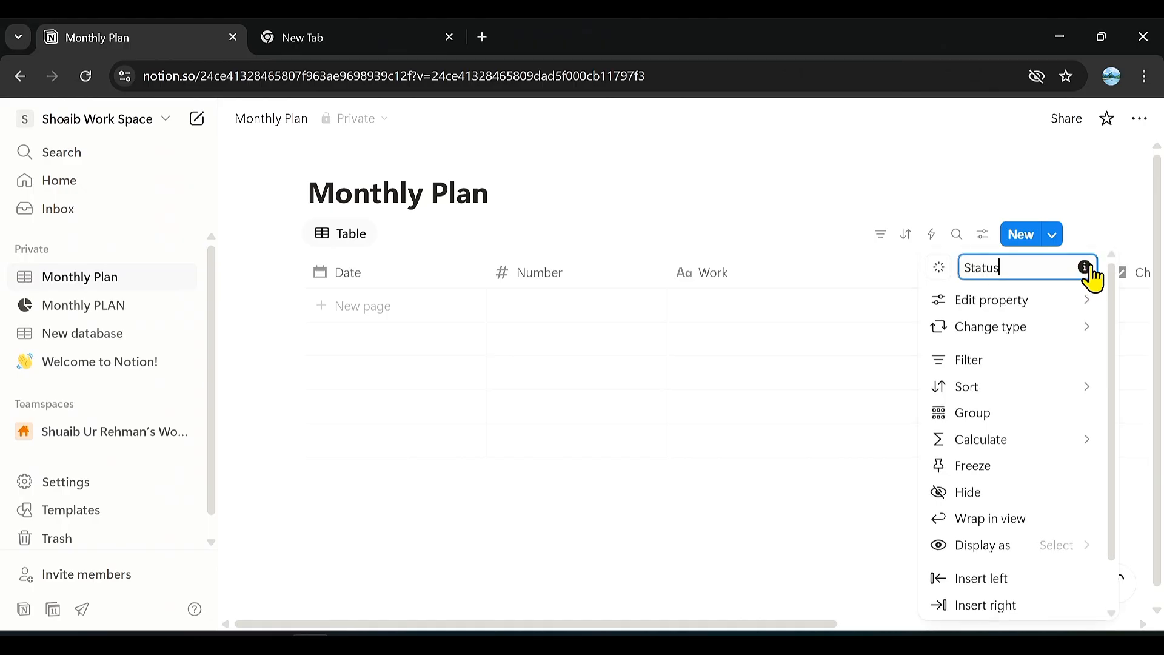
{"action": "mouse_move", "coordinate": [990, 328]}
{"action": "left_click", "coordinate": [871, 400]}
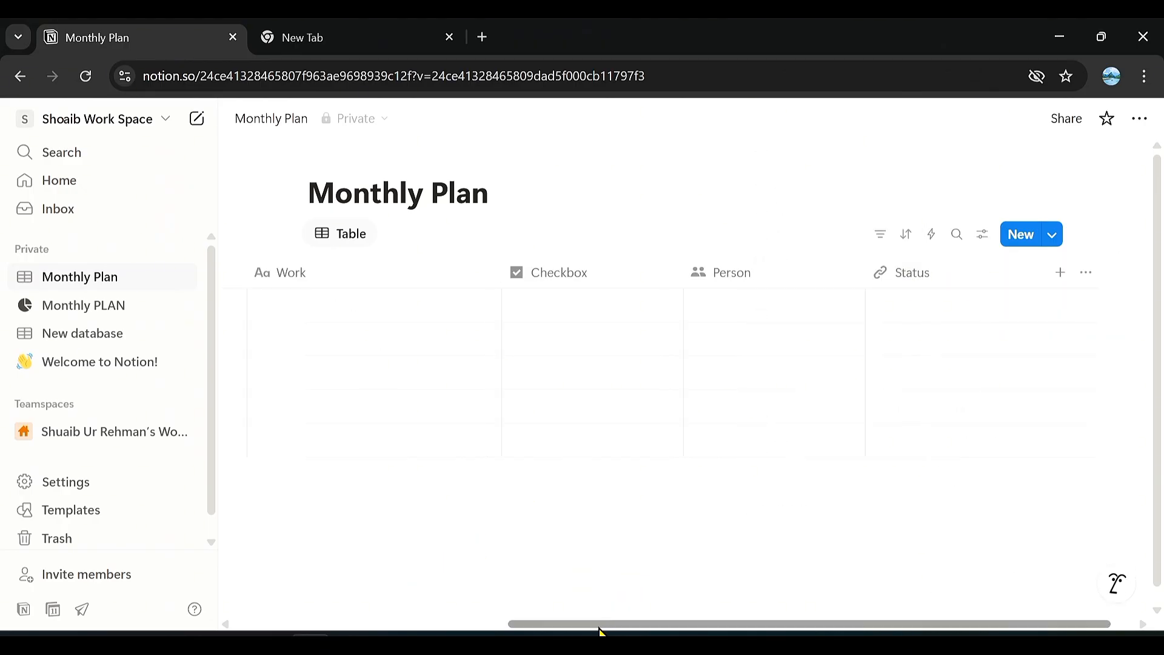
{"action": "left_click_drag", "start_coordinate": [600, 625], "coordinate": [326, 624]}
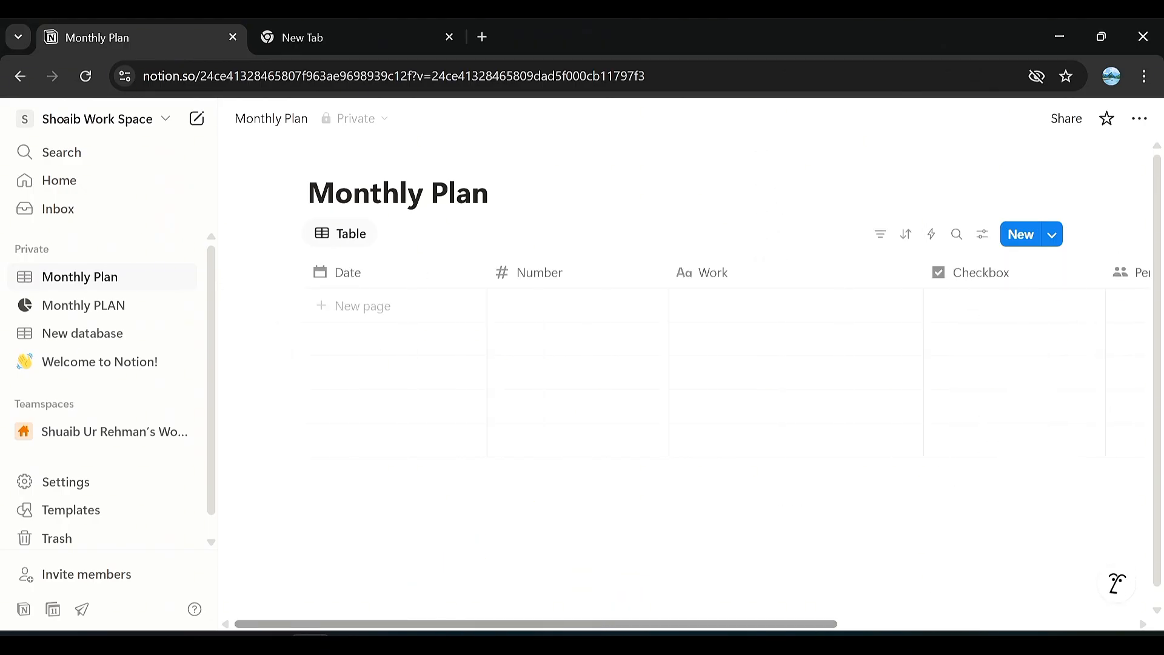
Add a new entry to the Monthly Plan table and set its Date to August 11, 2025.
{"action": "left_click", "coordinate": [365, 304]}
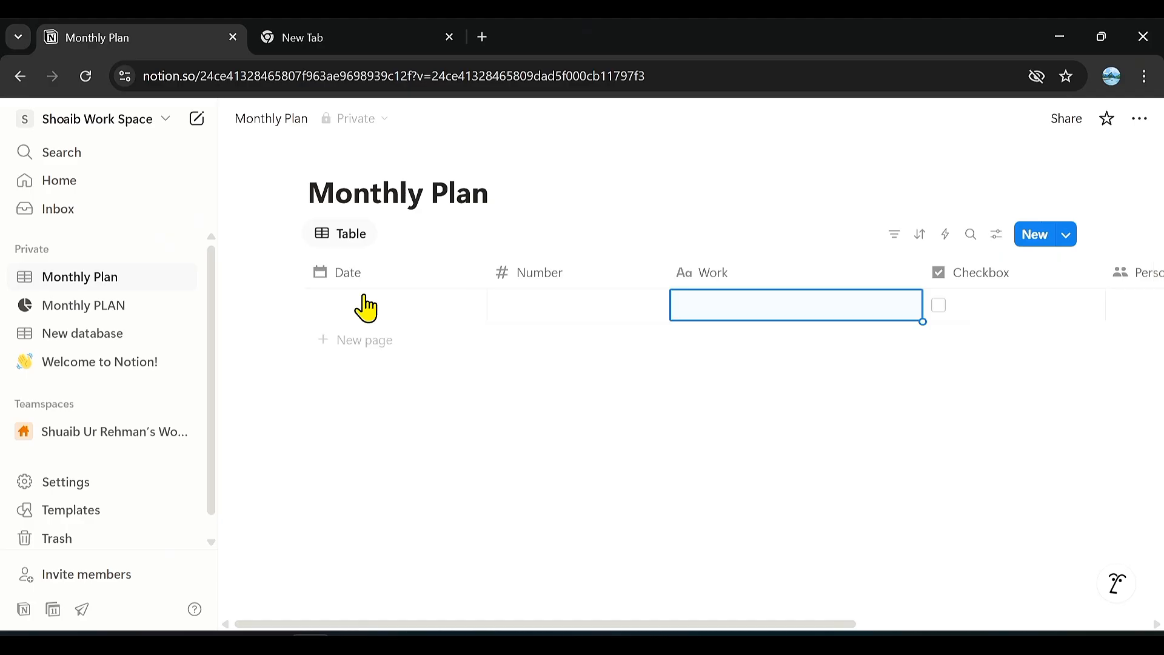
{"action": "left_click", "coordinate": [366, 304]}
{"action": "left_click", "coordinate": [366, 335]}
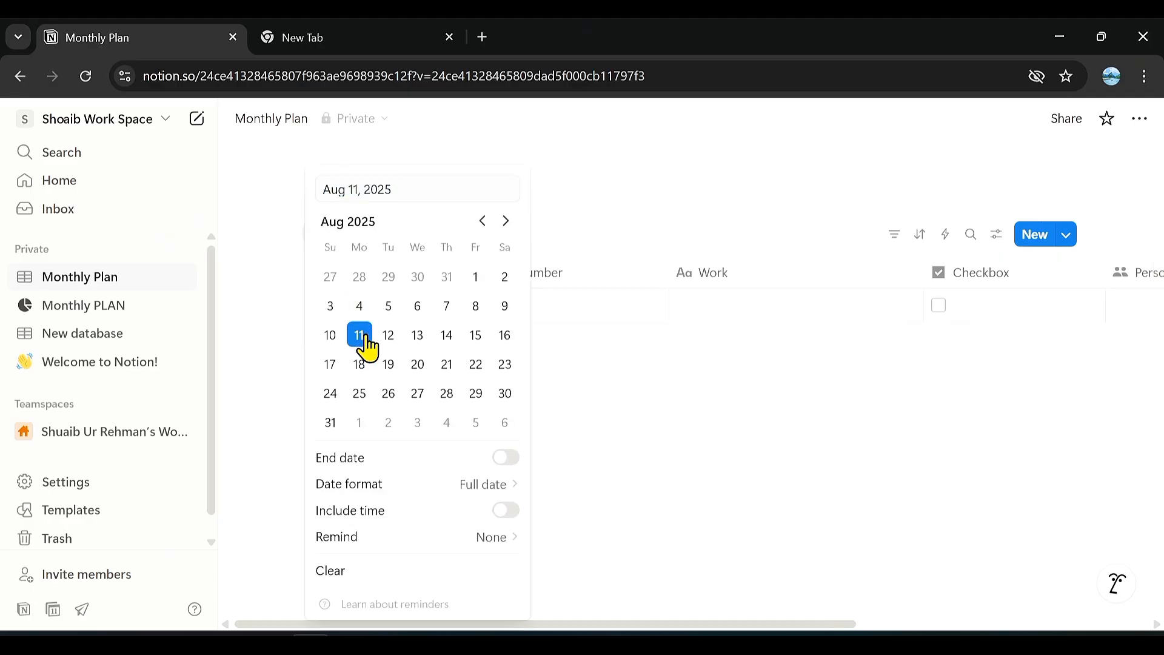
{"action": "left_click", "coordinate": [594, 323]}
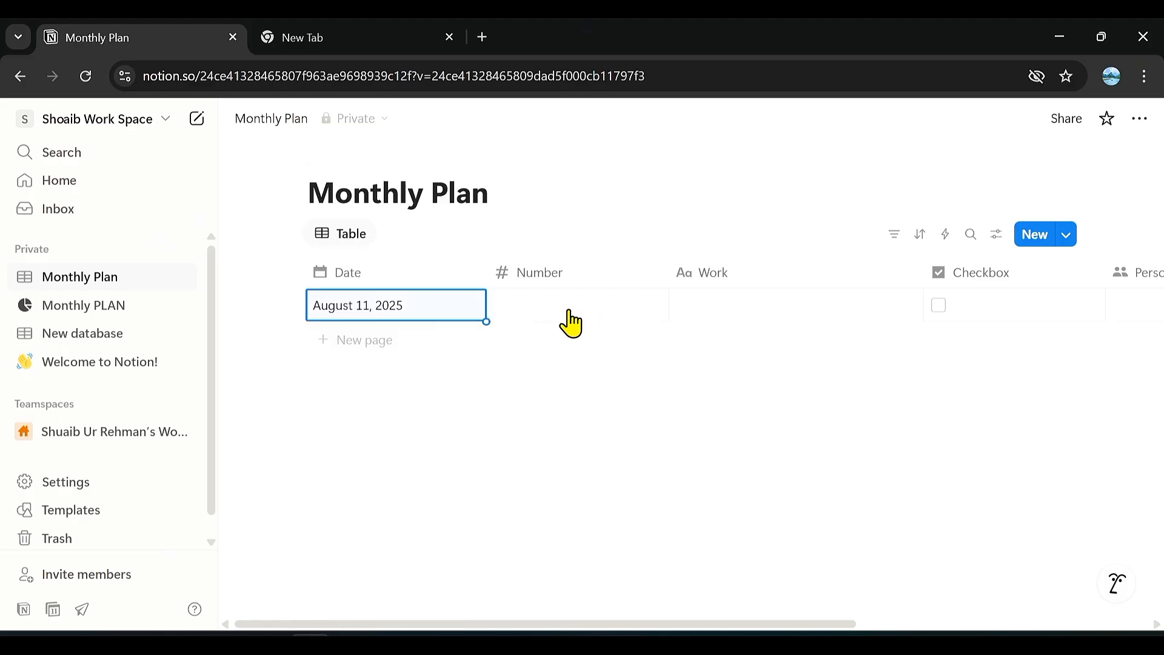
Fill in the August 11 entry with 1 as its Number and "Meeting" as its Work.
{"action": "left_click", "coordinate": [536, 301]}
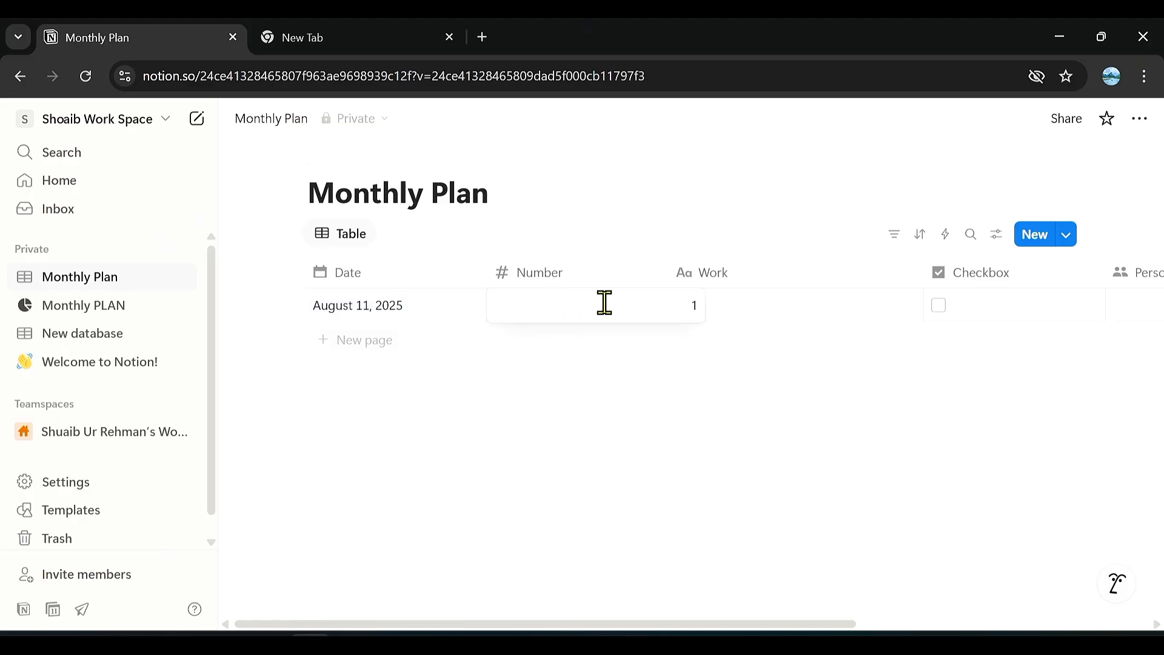
{"action": "type", "text": "1"}
{"action": "left_click", "coordinate": [733, 317]}
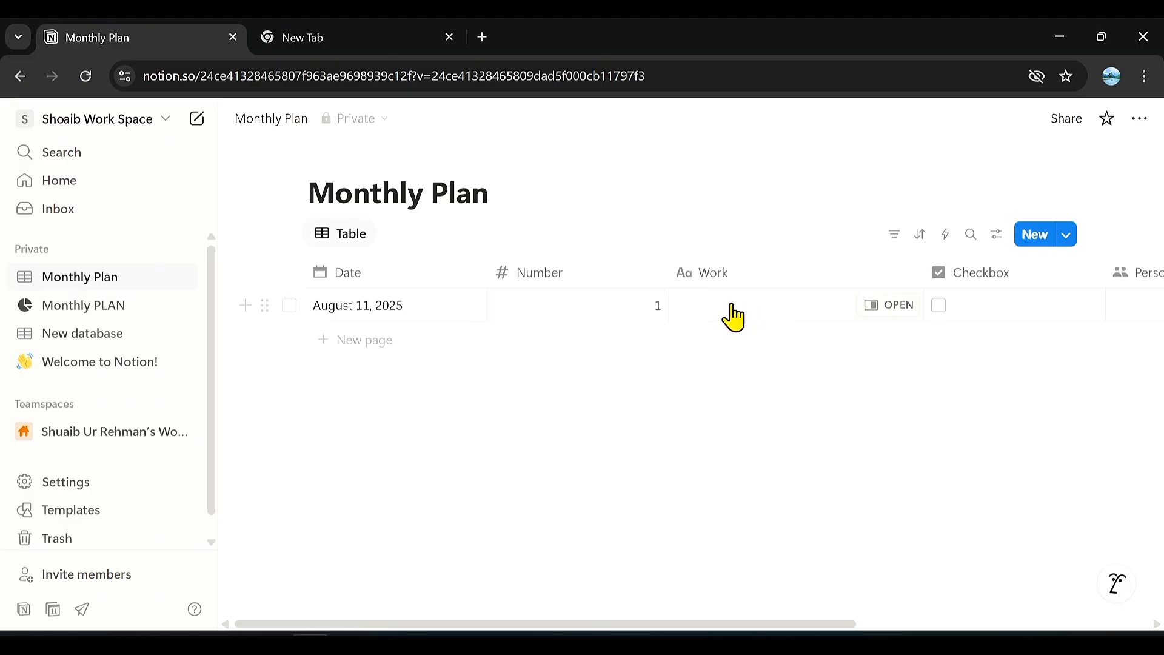
{"action": "left_click", "coordinate": [732, 303]}
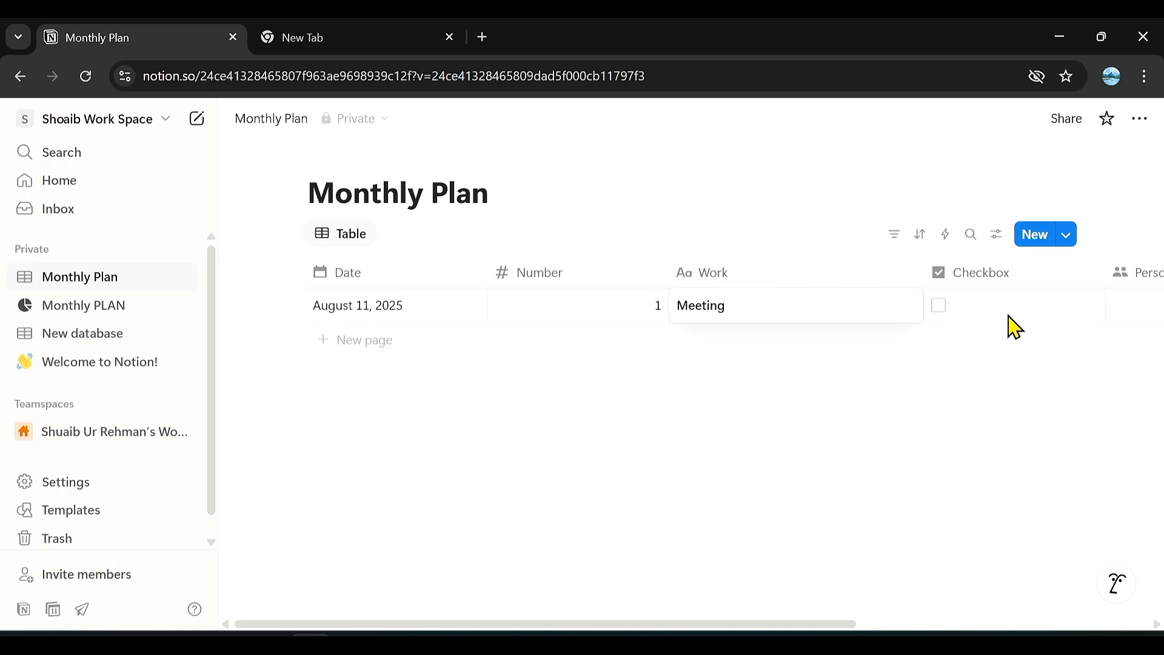
{"action": "key", "text": "Escape"}
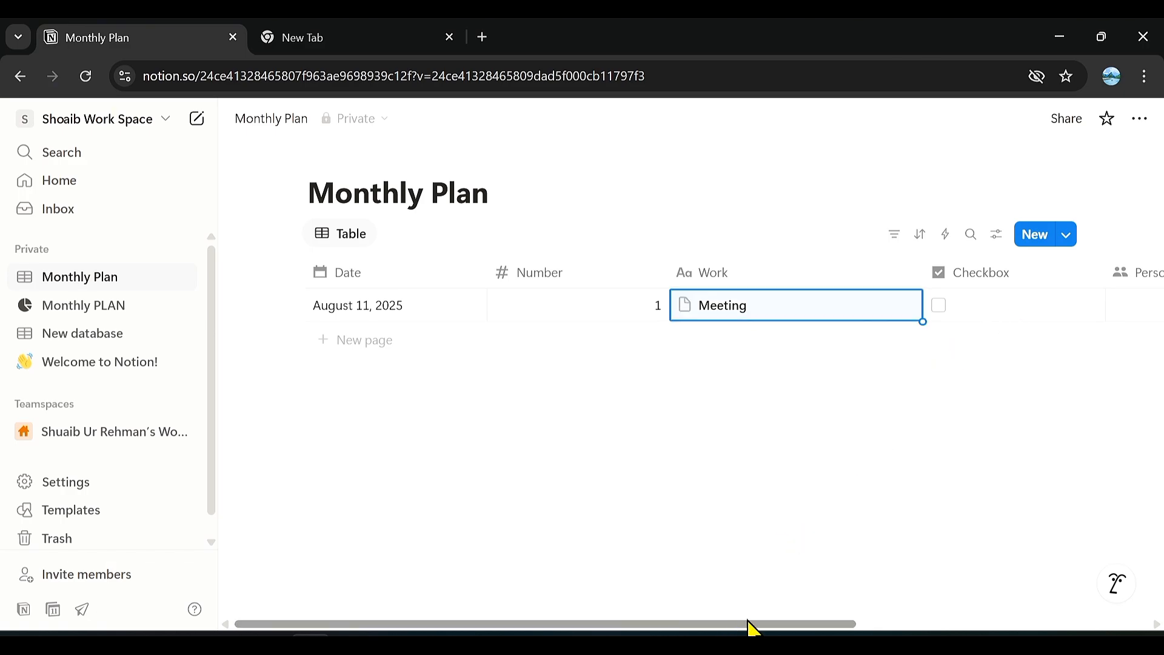
Move the Person column between the Work and Checkbox columns.
{"action": "left_click_drag", "start_coordinate": [752, 628], "coordinate": [995, 592]}
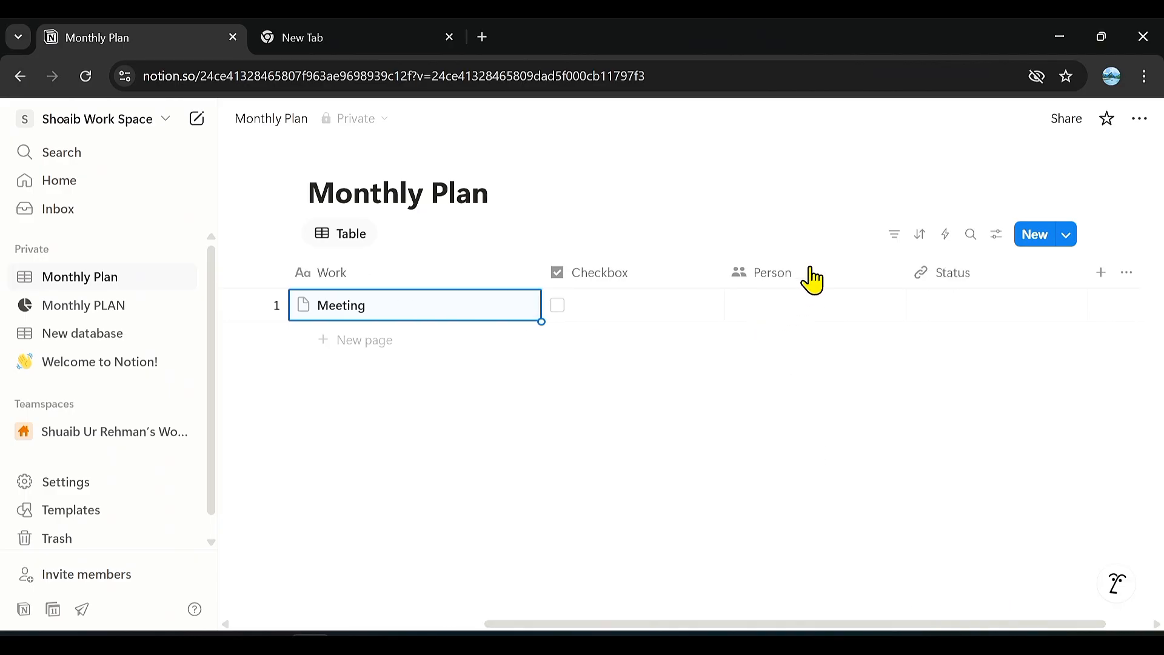
{"action": "left_click_drag", "start_coordinate": [812, 281], "coordinate": [595, 278]}
Check the Meeting entry's Person choices and its Status field, leaving both empty.
{"action": "left_click", "coordinate": [605, 314]}
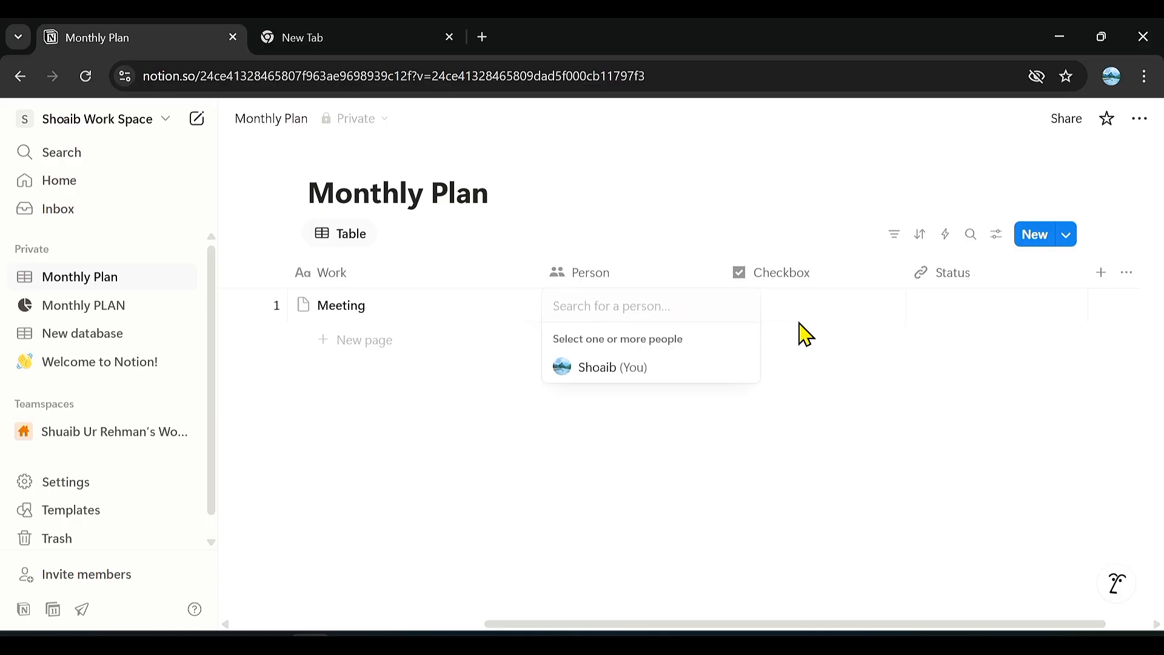
{"action": "key", "text": "Escape"}
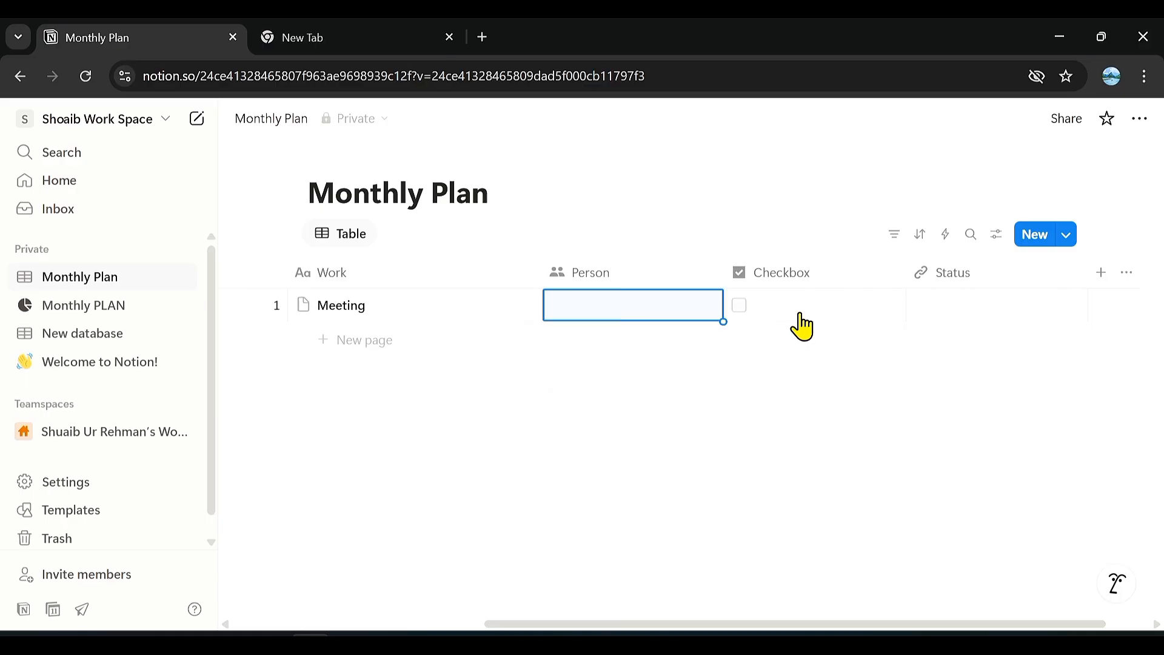
{"action": "left_click", "coordinate": [970, 311]}
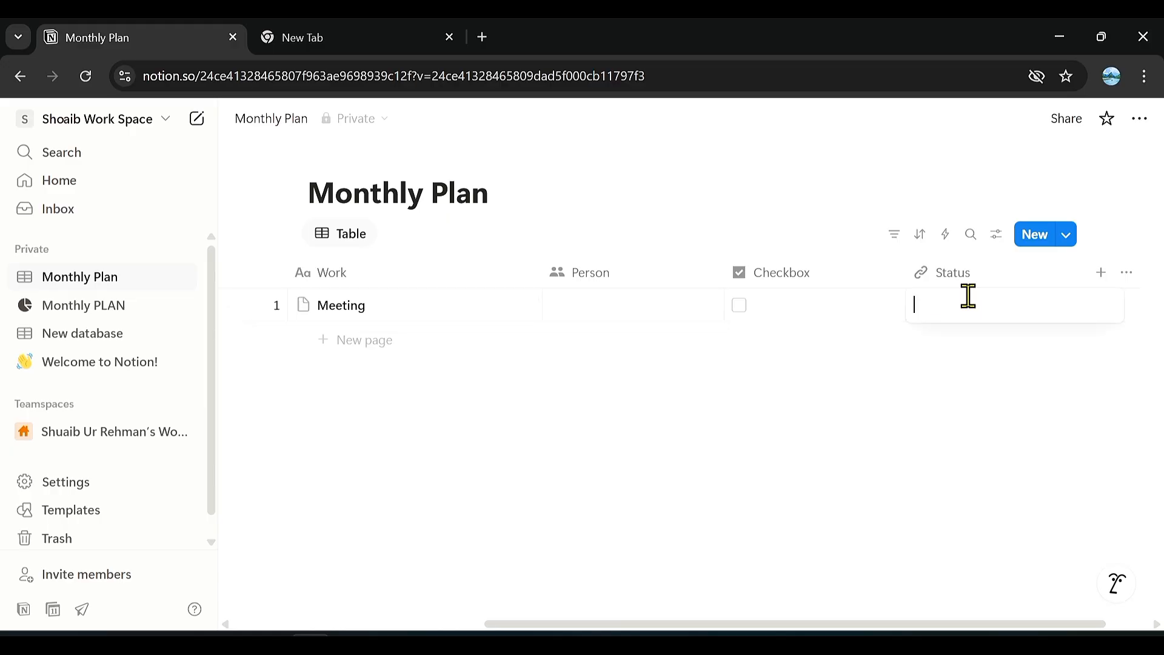
{"action": "left_click", "coordinate": [917, 401]}
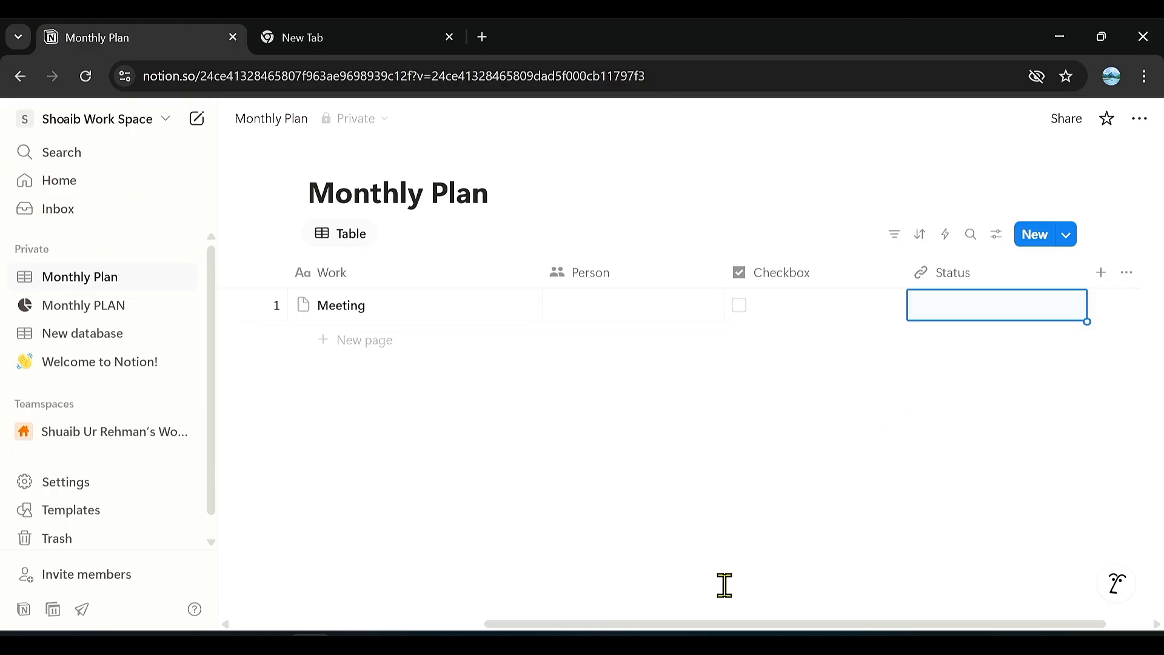
Add blank entries to the Monthly Plan table.
{"action": "left_click_drag", "start_coordinate": [630, 624], "coordinate": [375, 624]}
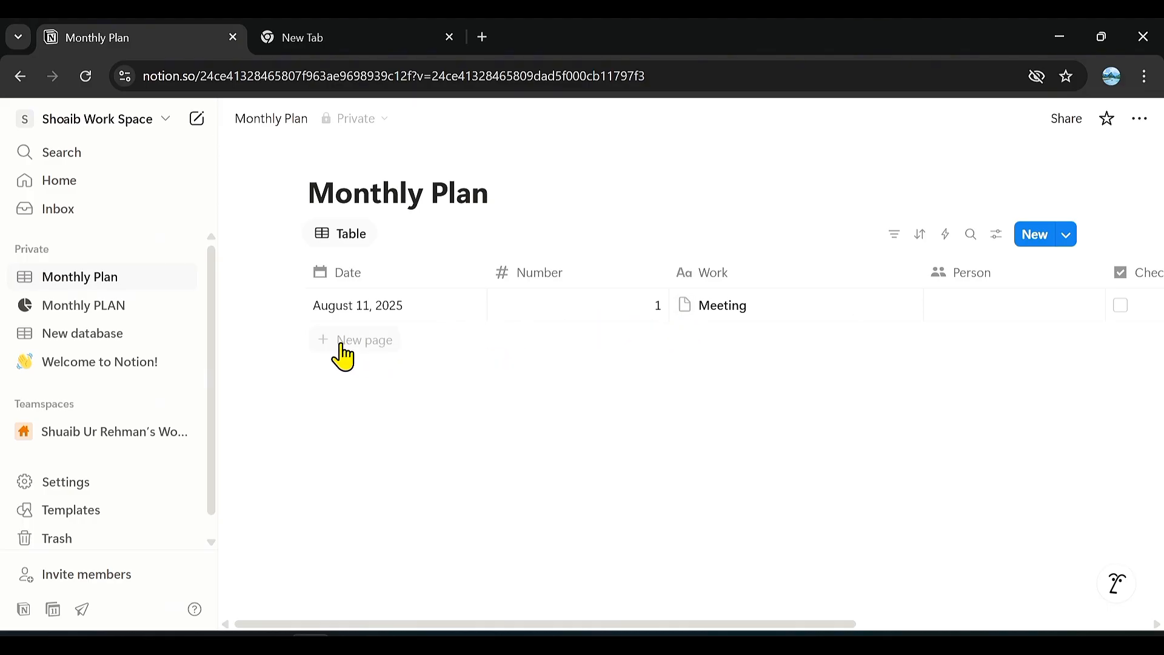
{"action": "left_click", "coordinate": [343, 341]}
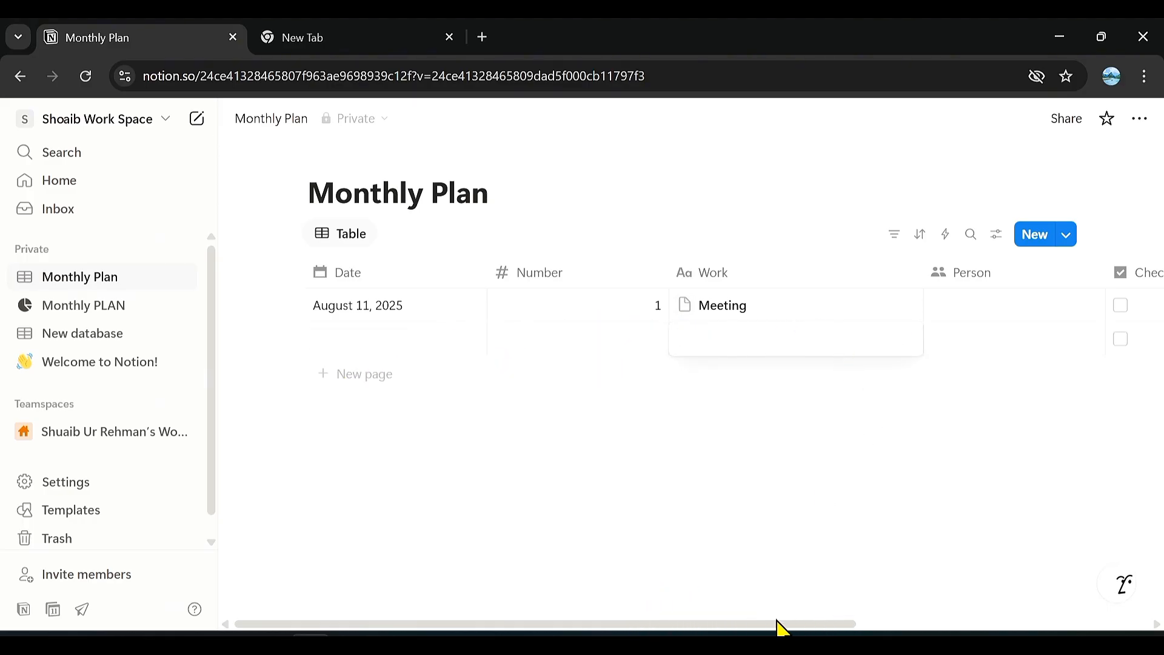
{"action": "left_click_drag", "start_coordinate": [782, 628], "coordinate": [554, 629]}
View the private Monthly PLAN page and return to the Monthly Plan database.
{"action": "left_click", "coordinate": [102, 307]}
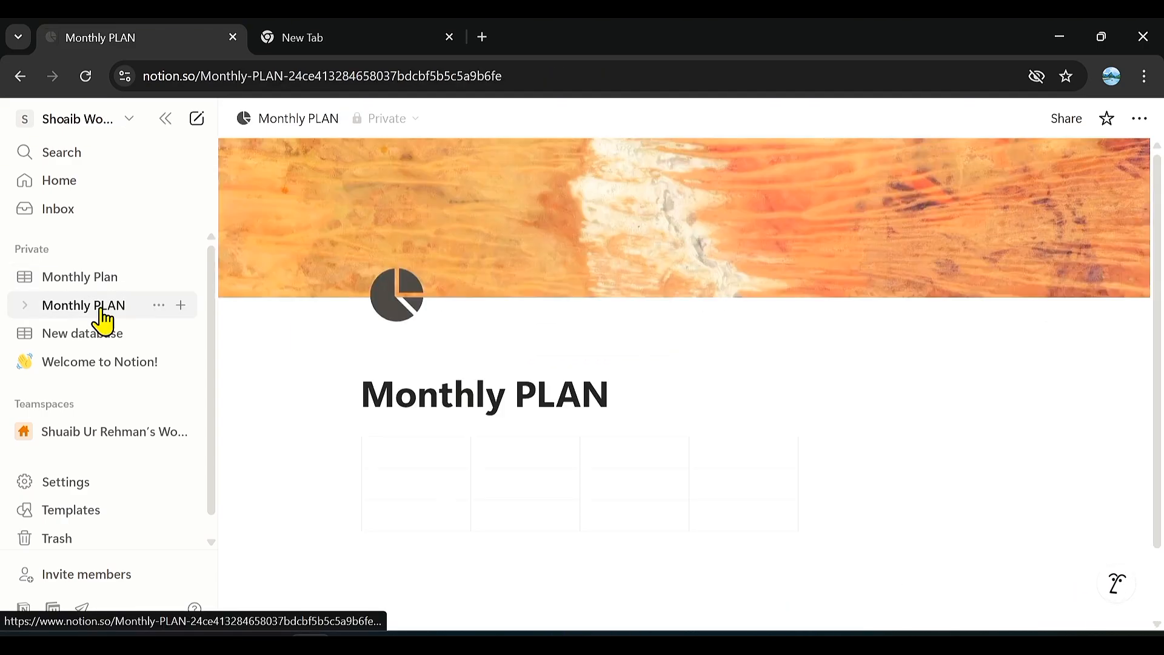
{"action": "left_click", "coordinate": [96, 279]}
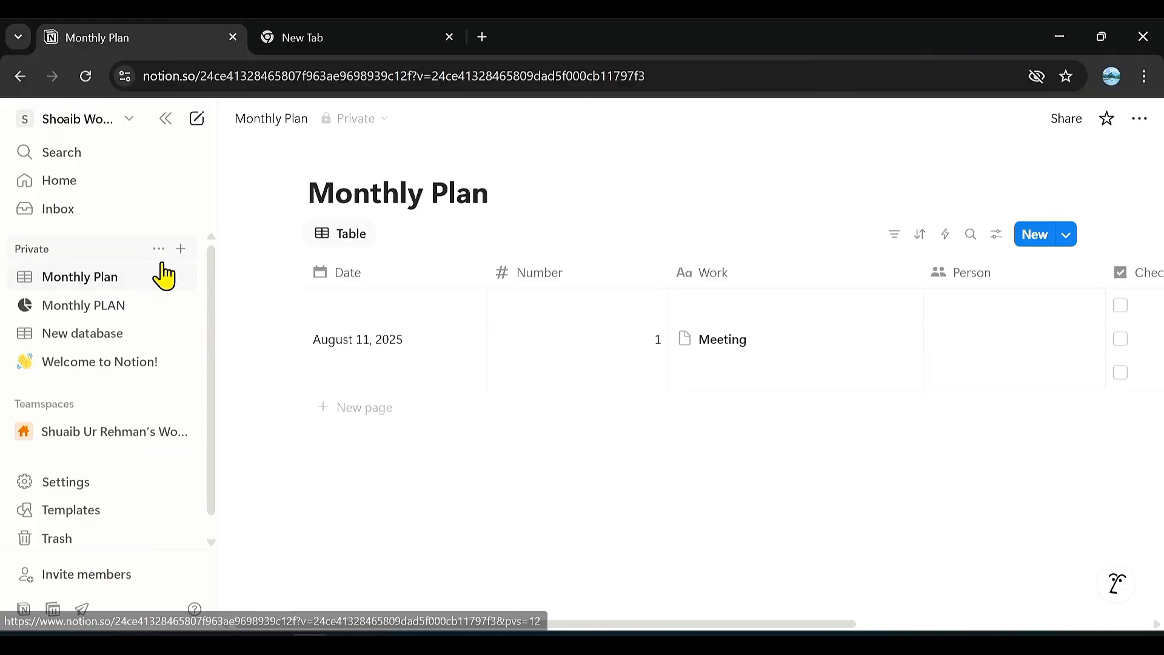
Create a new private page, browse the template marketplace from it, and open the featured Expense Tracker template.
{"action": "left_click", "coordinate": [180, 249]}
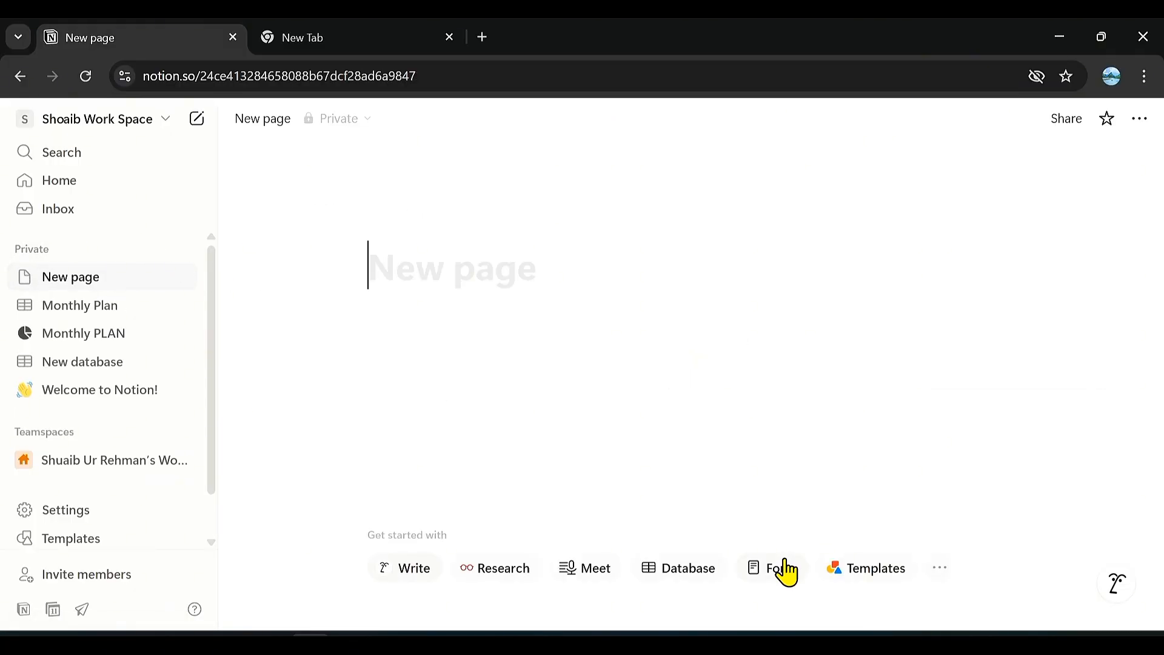
{"action": "left_click", "coordinate": [858, 573]}
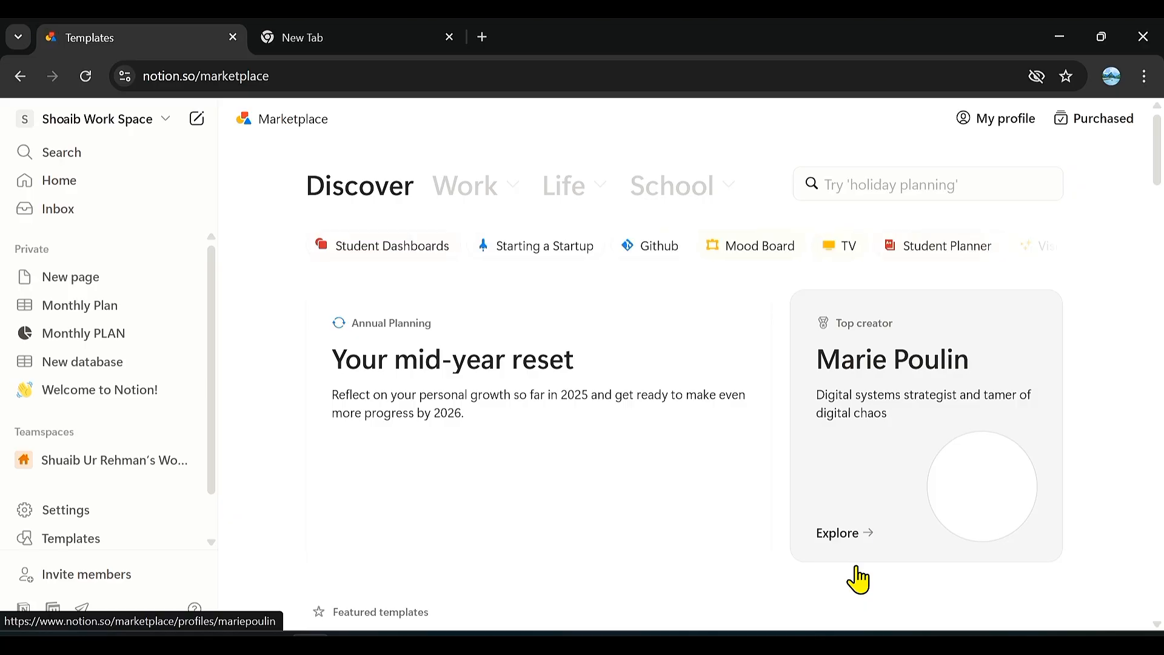
{"action": "scroll", "coordinate": [859, 580], "scroll_direction": "down", "scroll_amount": 7}
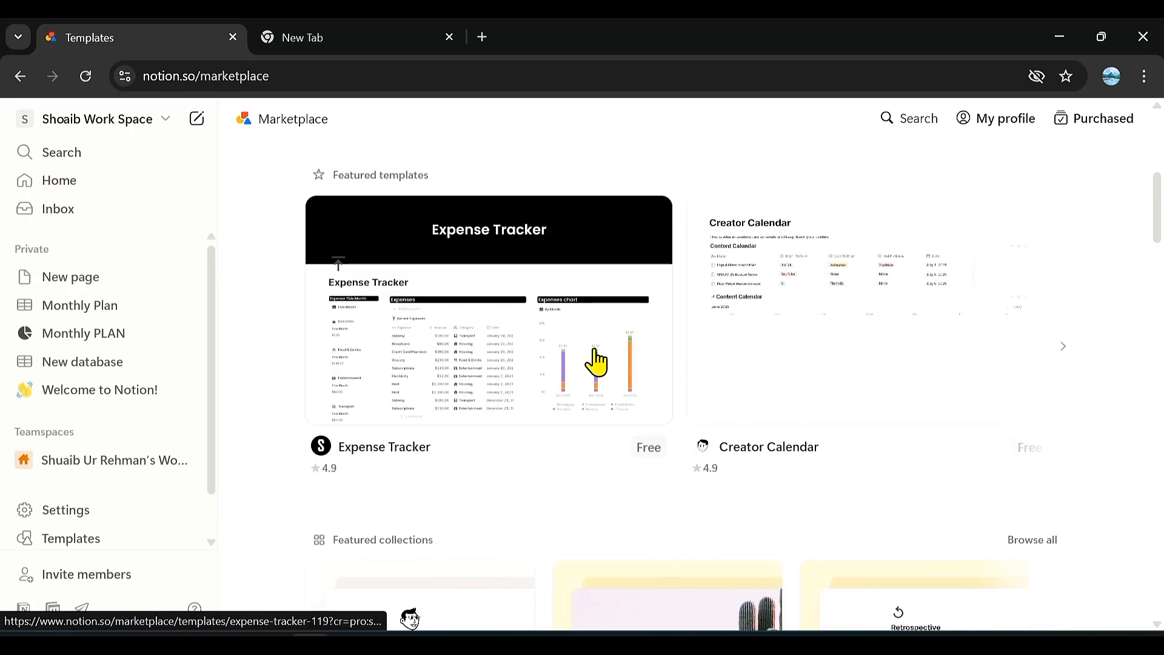
{"action": "left_click", "coordinate": [538, 385]}
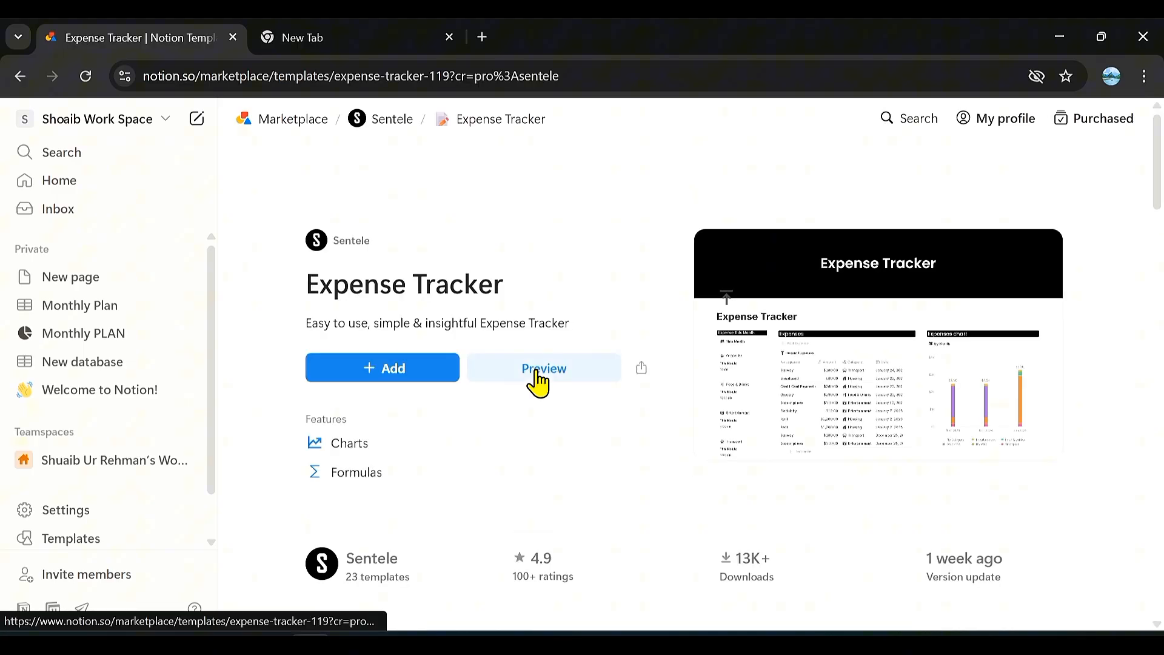
Add the Expense Tracker template to the workspace's teamspace and reload the page.
{"action": "left_click", "coordinate": [421, 369]}
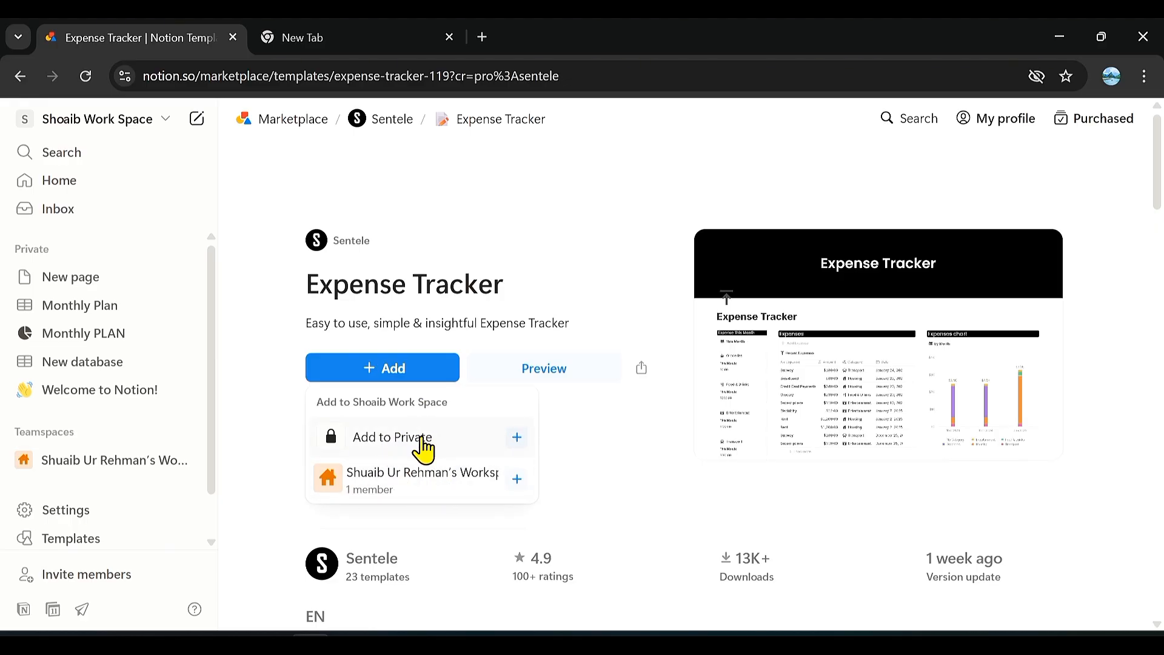
{"action": "left_click", "coordinate": [448, 489]}
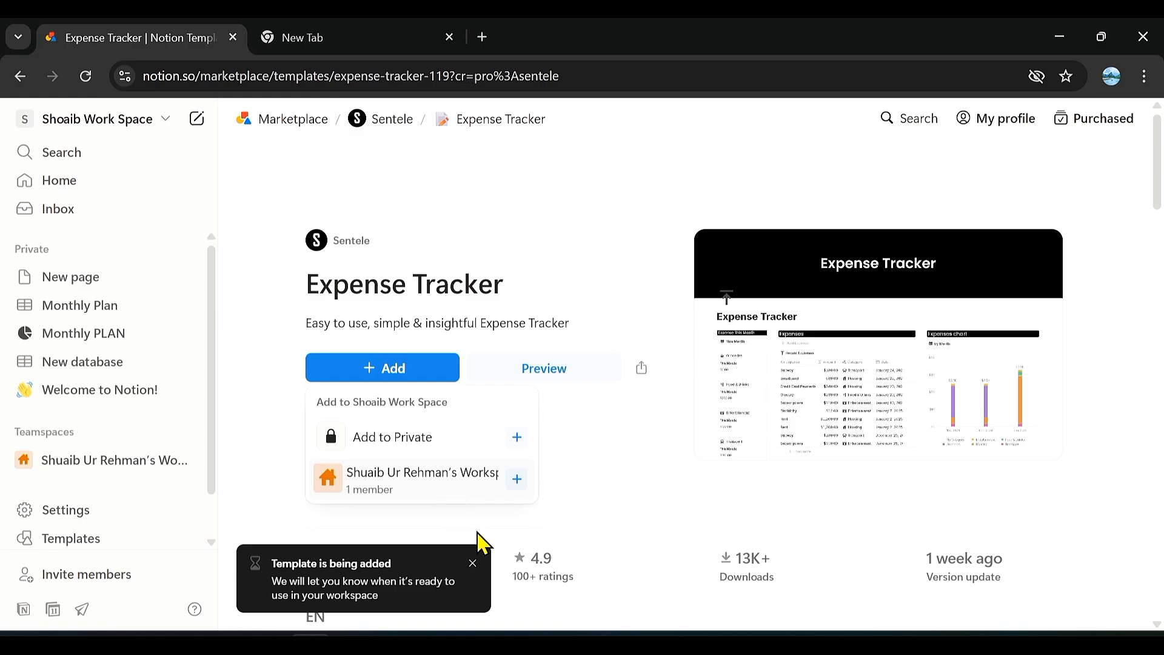
{"action": "left_click", "coordinate": [473, 564]}
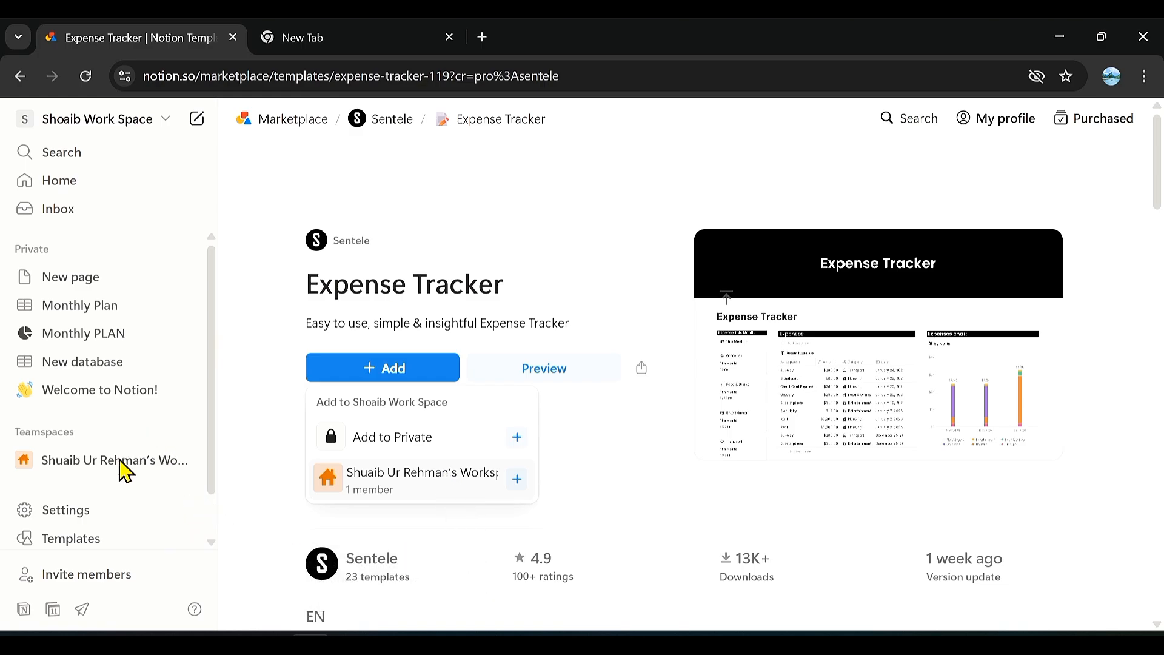
{"action": "left_click", "coordinate": [88, 81]}
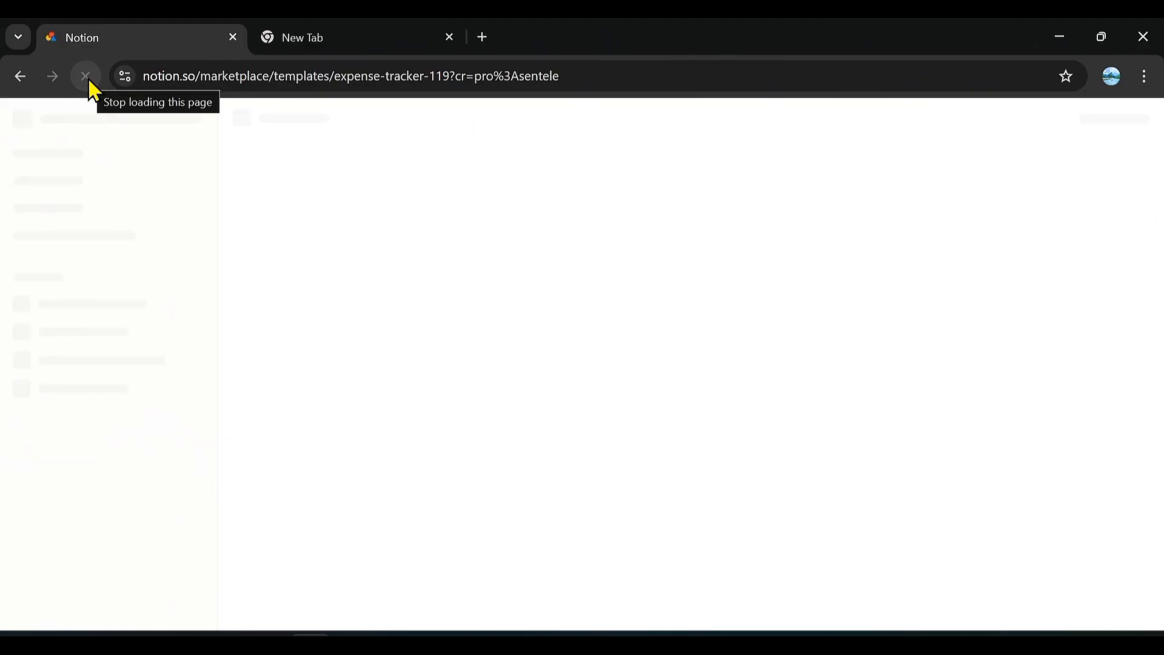
Open the Monthly Plan database and check the Person choices for the first row, leaving it empty.
{"action": "left_click", "coordinate": [122, 313]}
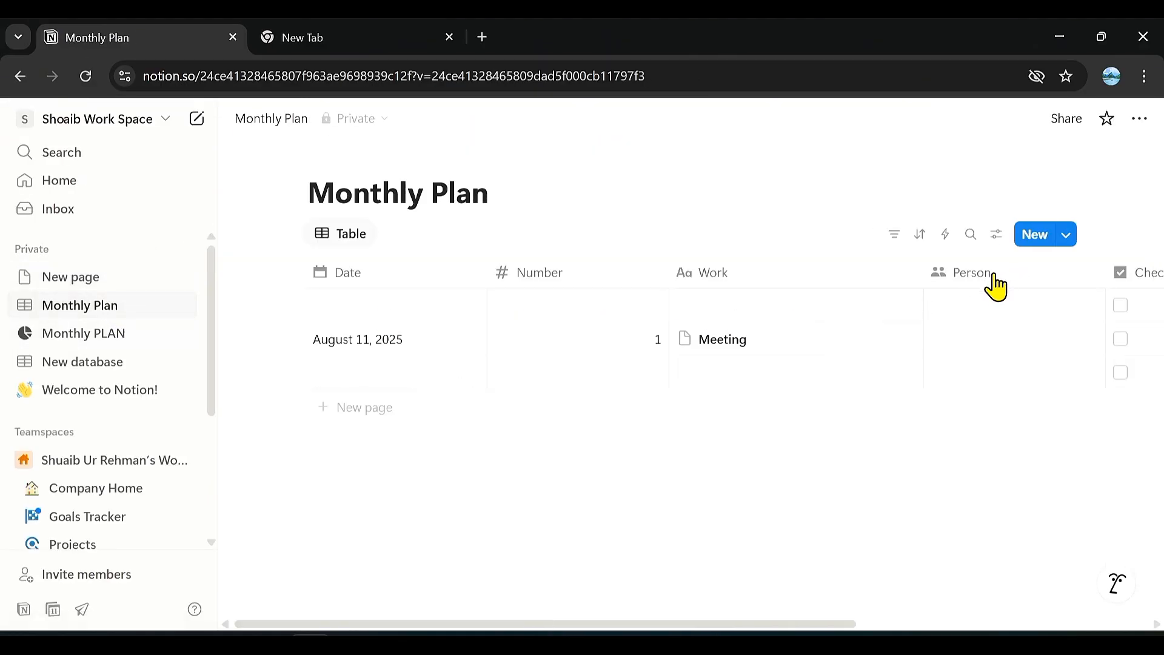
{"action": "left_click", "coordinate": [966, 309]}
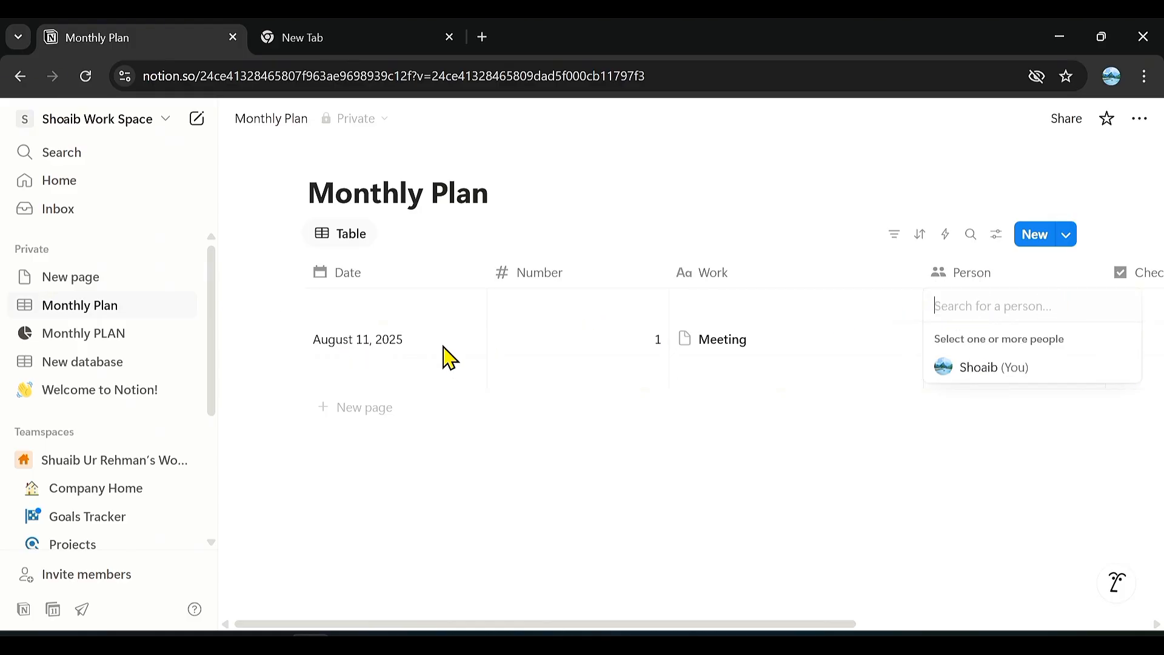
{"action": "key", "text": "Escape"}
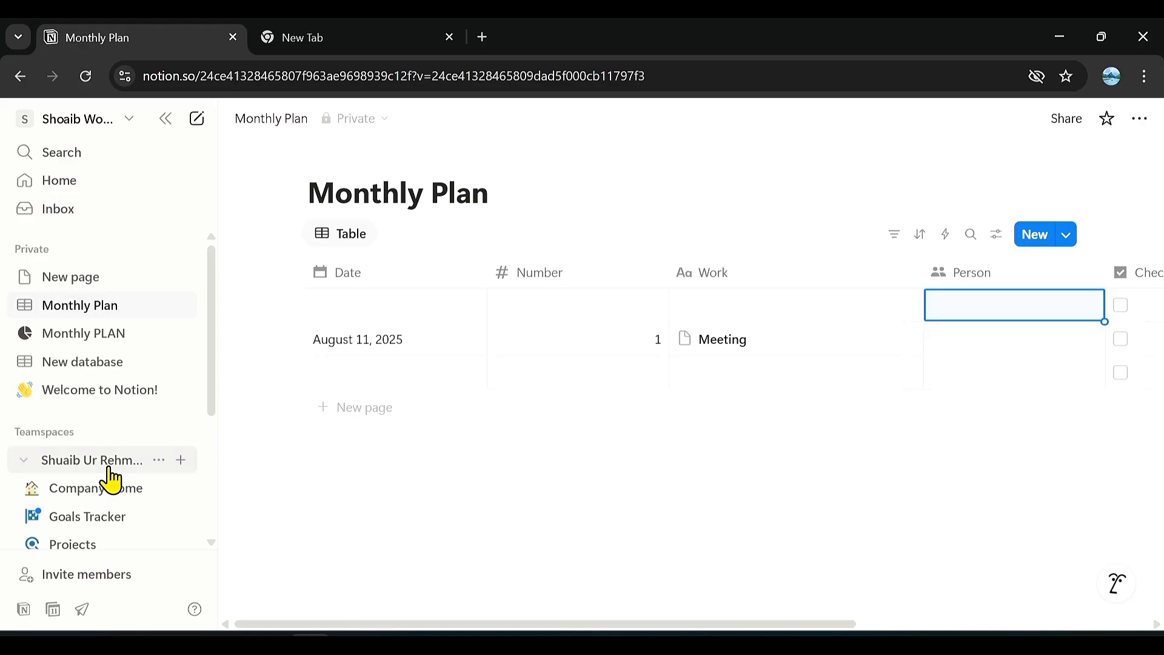
Add the suggested Projects template to the workspace's teamspace with its default features.
{"action": "left_click", "coordinate": [111, 480]}
{"action": "scroll", "coordinate": [111, 479], "scroll_direction": "down", "scroll_amount": 1}
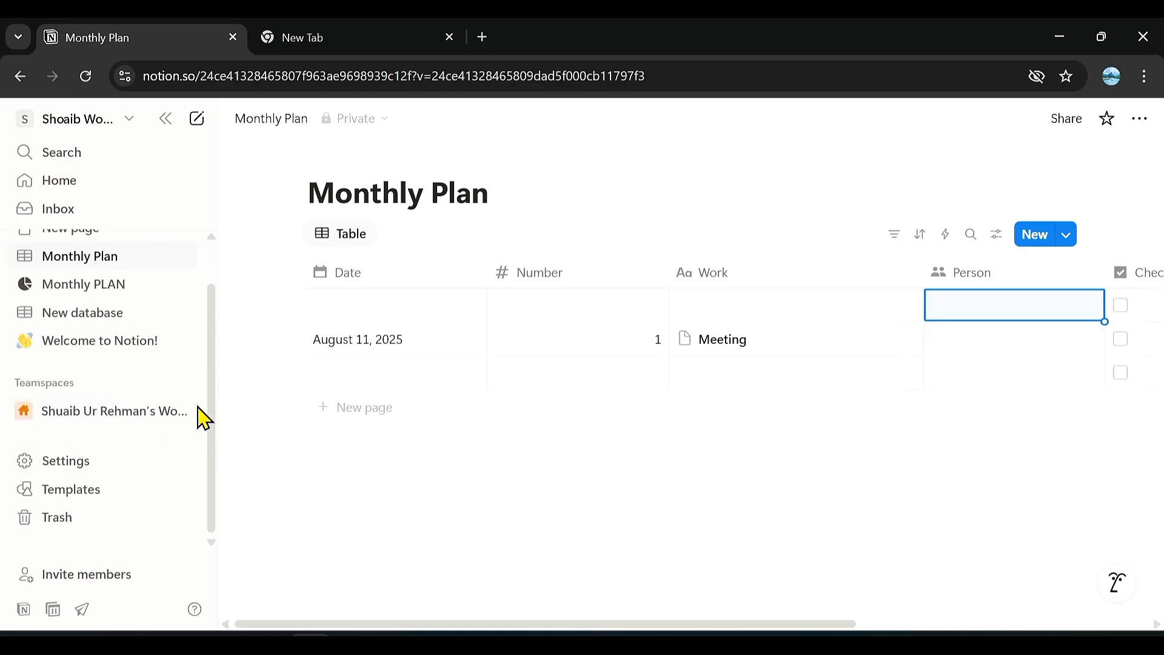
{"action": "left_click", "coordinate": [181, 411]}
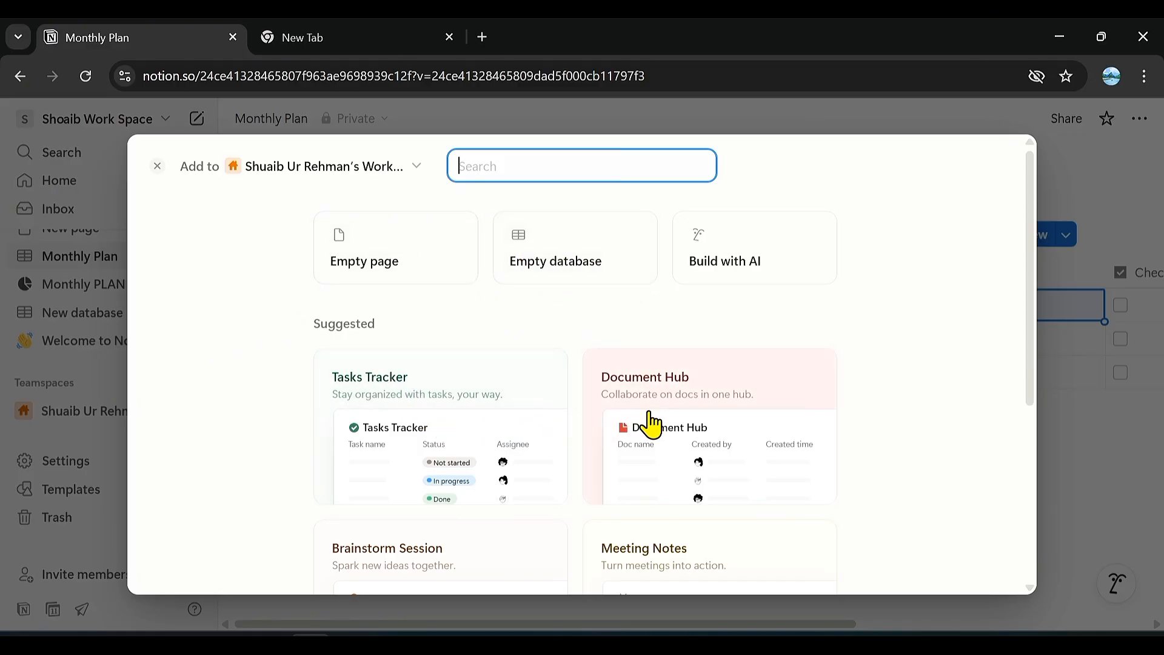
{"action": "scroll", "coordinate": [648, 423], "scroll_direction": "down", "scroll_amount": 3}
{"action": "scroll", "coordinate": [651, 423], "scroll_direction": "down", "scroll_amount": 2}
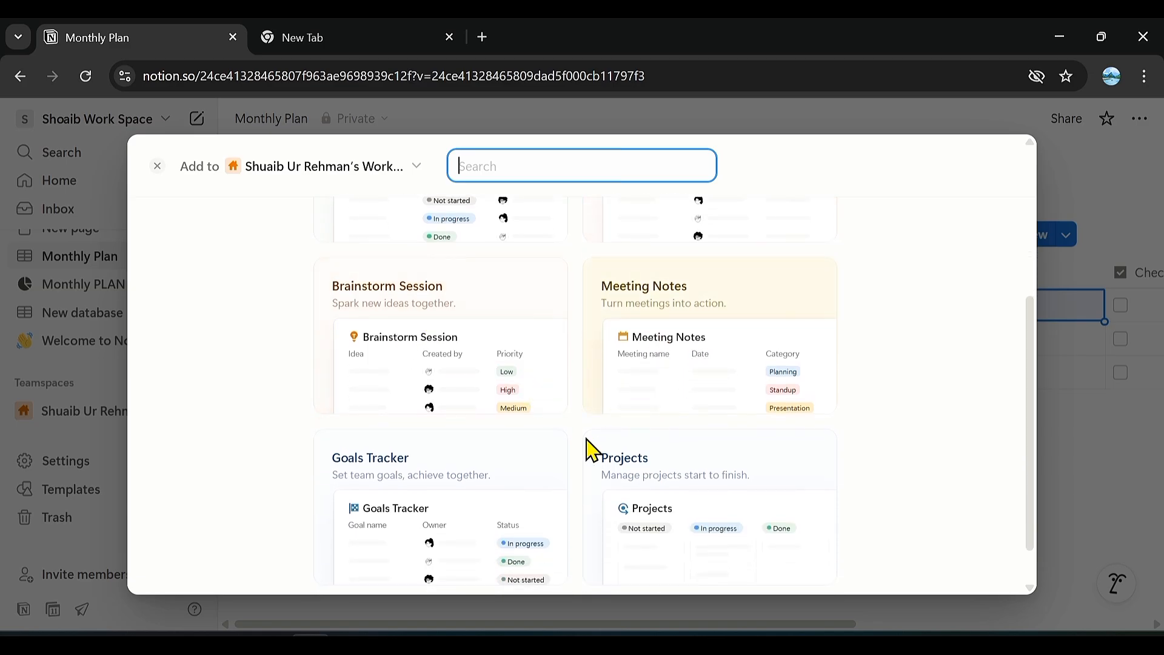
{"action": "left_click", "coordinate": [694, 526]}
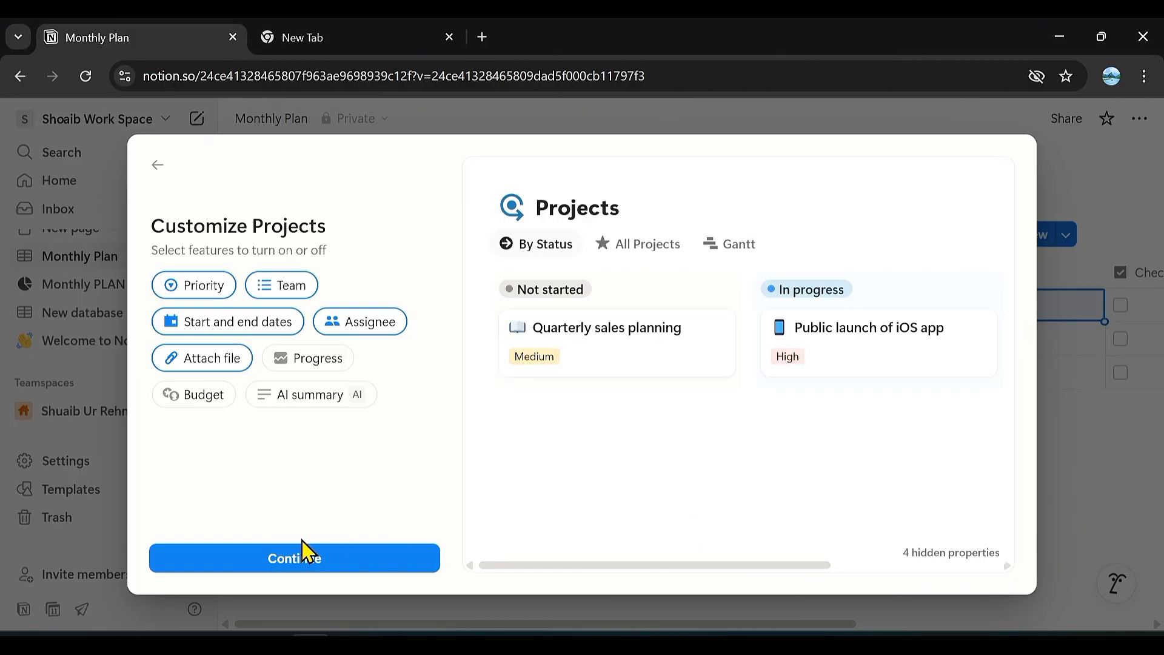
{"action": "left_click", "coordinate": [307, 561]}
{"action": "left_click", "coordinate": [307, 559]}
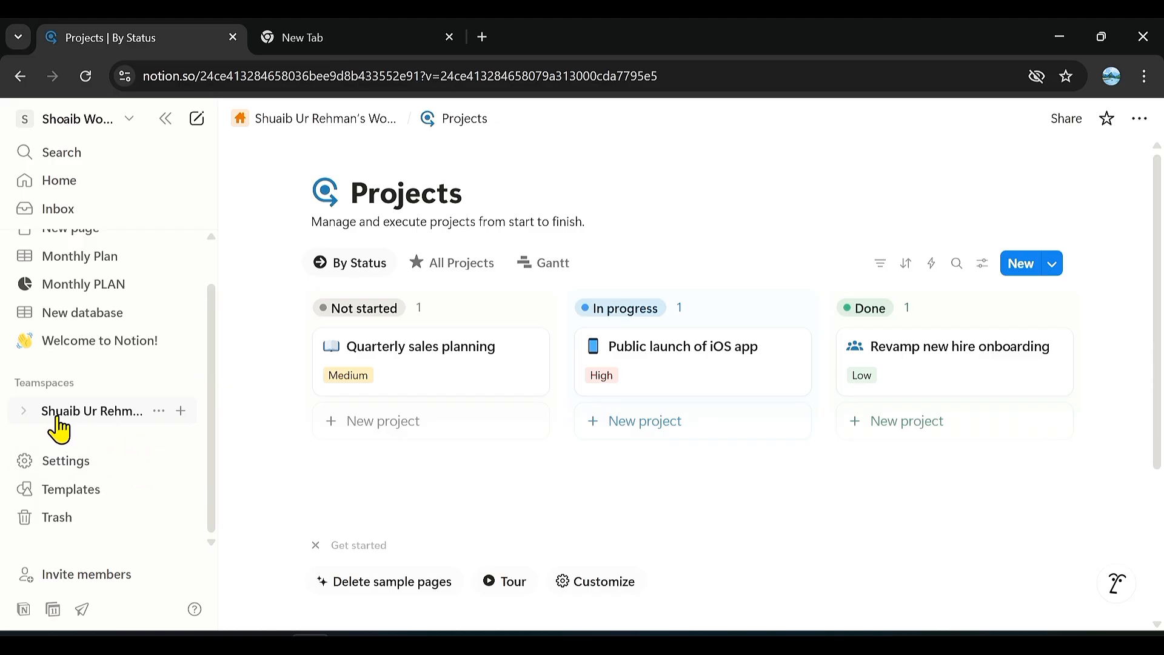
Expand the teamspace, preview the Goals Tracker and Document Hub setups without starting them, and view the Projects pages.
{"action": "scroll", "coordinate": [63, 388], "scroll_direction": "up", "scroll_amount": 1}
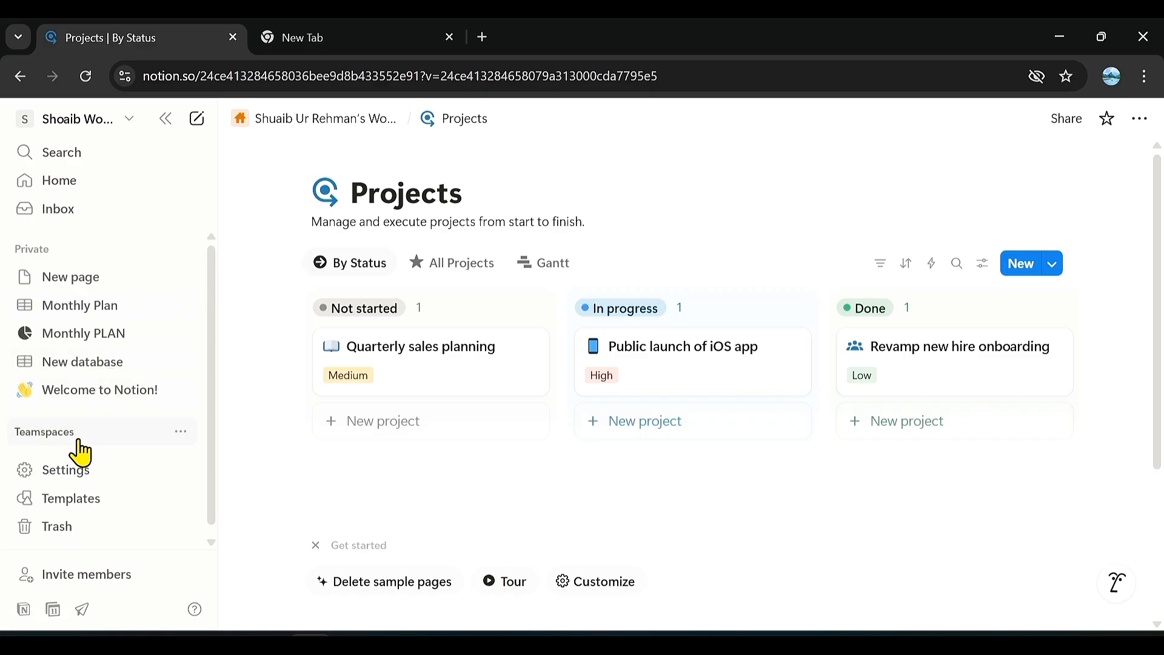
{"action": "left_click", "coordinate": [90, 461]}
{"action": "scroll", "coordinate": [128, 516], "scroll_direction": "down", "scroll_amount": 3}
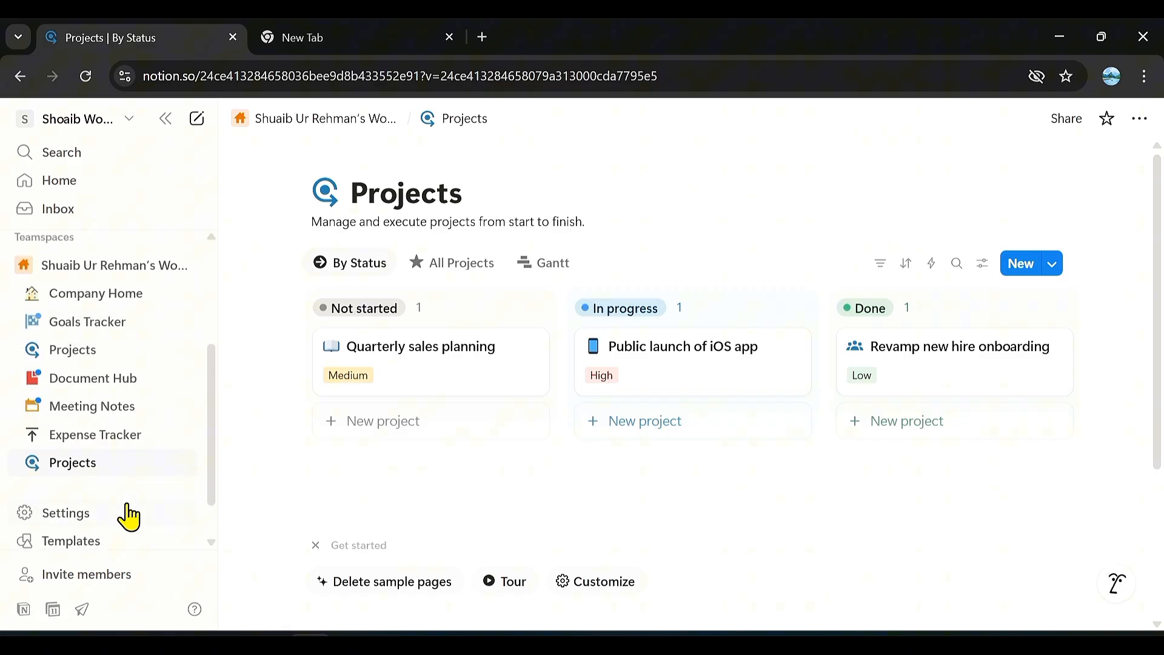
{"action": "left_click", "coordinate": [91, 334]}
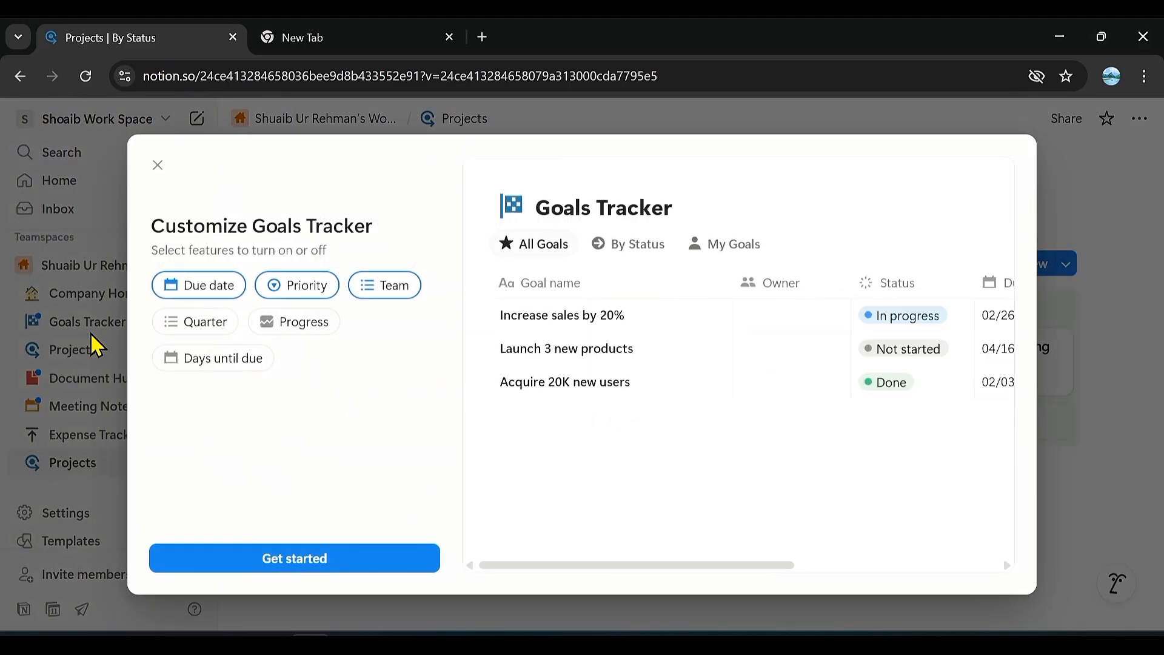
{"action": "left_click", "coordinate": [158, 166]}
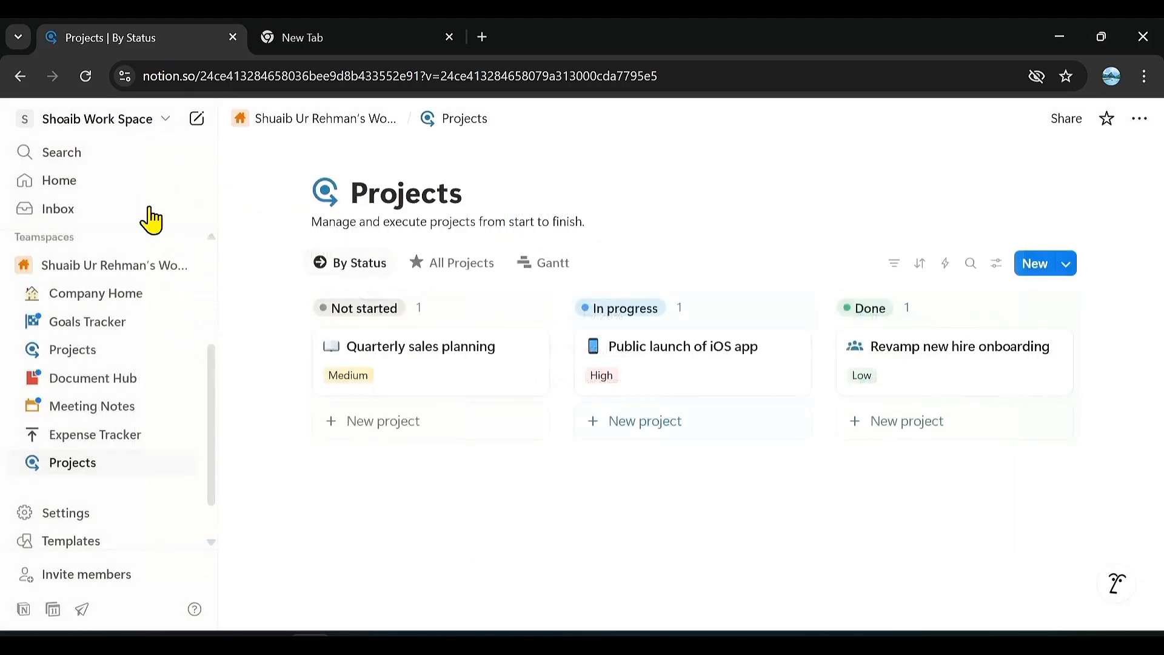
{"action": "left_click", "coordinate": [117, 387]}
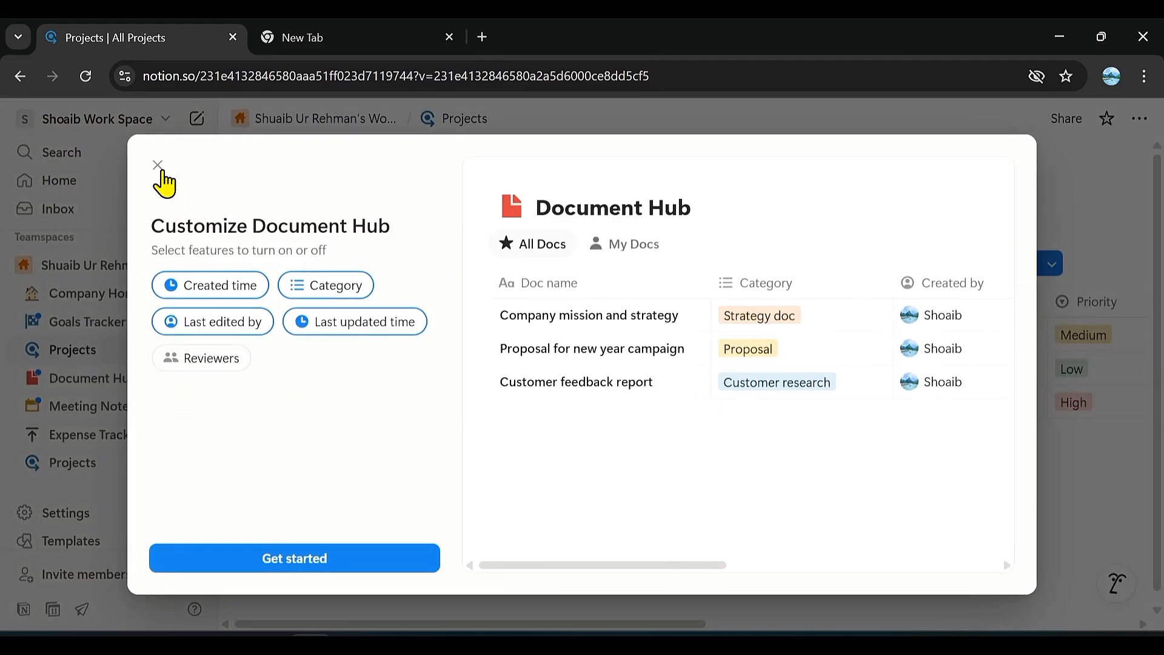
{"action": "left_click", "coordinate": [160, 171]}
{"action": "left_click", "coordinate": [116, 462]}
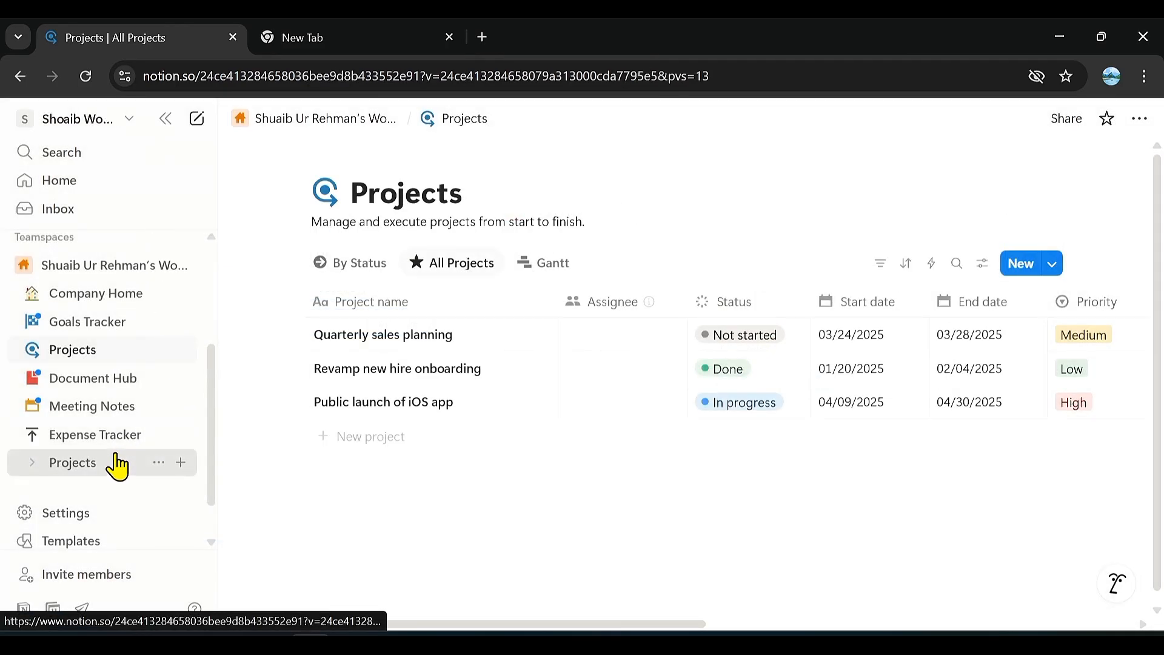
Open the teamspace's Expense Tracker page and look through its recent expenses and chart, leaving the Grocery entry as it is.
{"action": "left_click", "coordinate": [118, 445]}
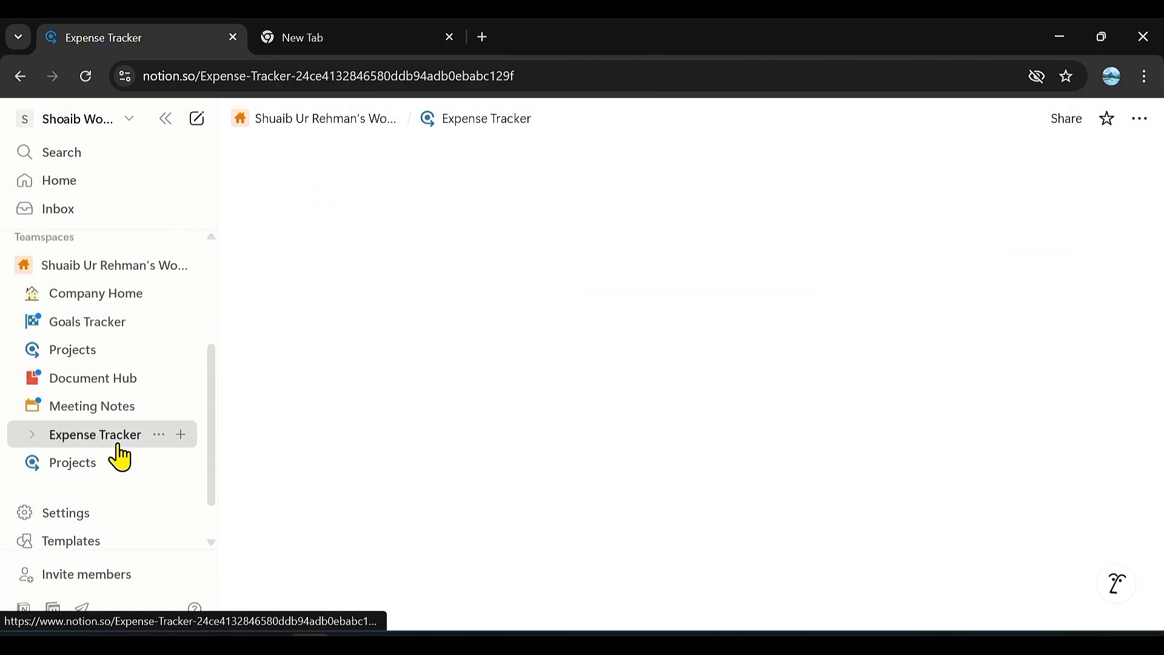
{"action": "scroll", "coordinate": [608, 441], "scroll_direction": "down", "scroll_amount": 3}
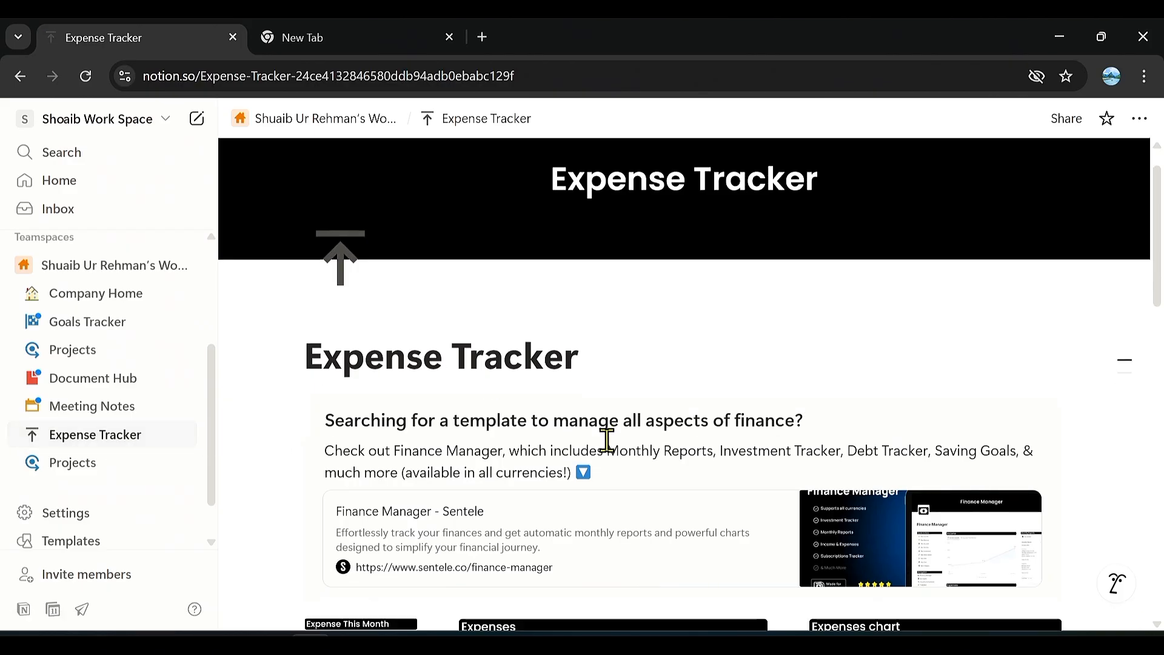
{"action": "scroll", "coordinate": [607, 440], "scroll_direction": "up", "scroll_amount": 2}
{"action": "scroll", "coordinate": [607, 441], "scroll_direction": "down", "scroll_amount": 8}
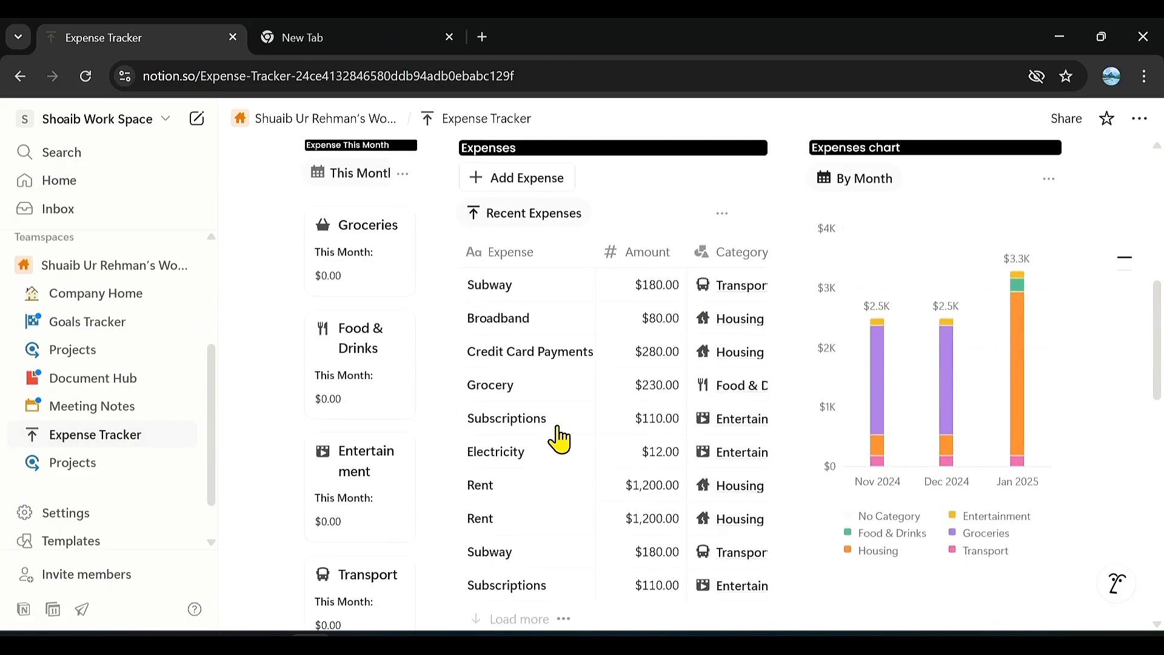
{"action": "left_click", "coordinate": [501, 388]}
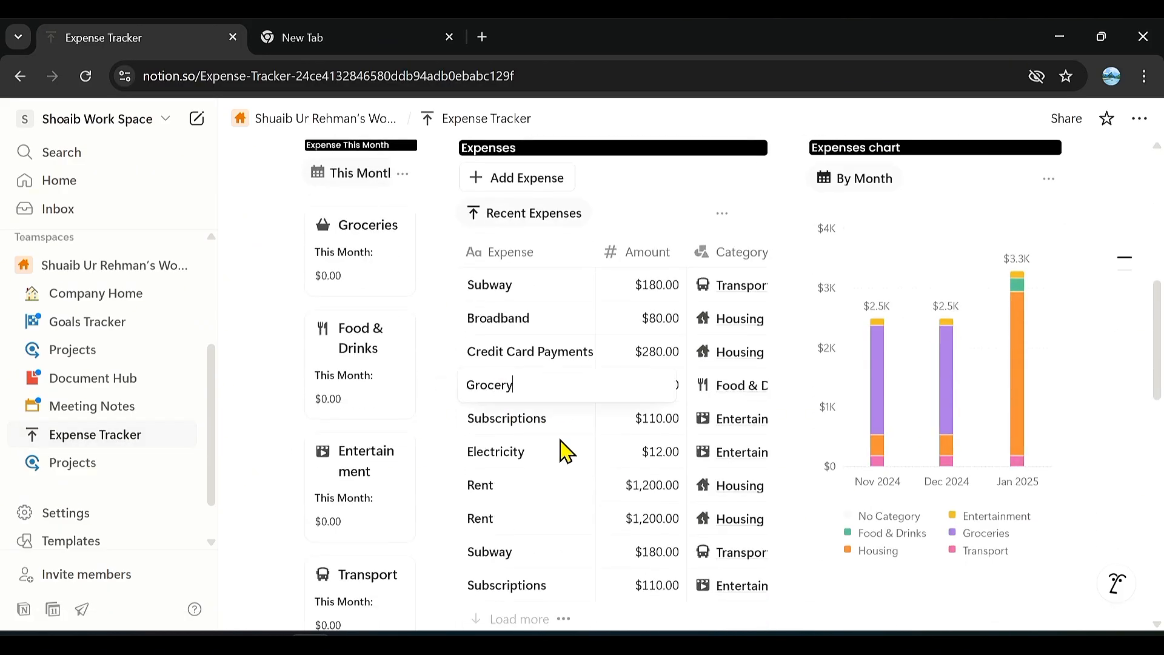
{"action": "key", "text": "Escape"}
{"action": "scroll", "coordinate": [787, 430], "scroll_direction": "down", "scroll_amount": 10}
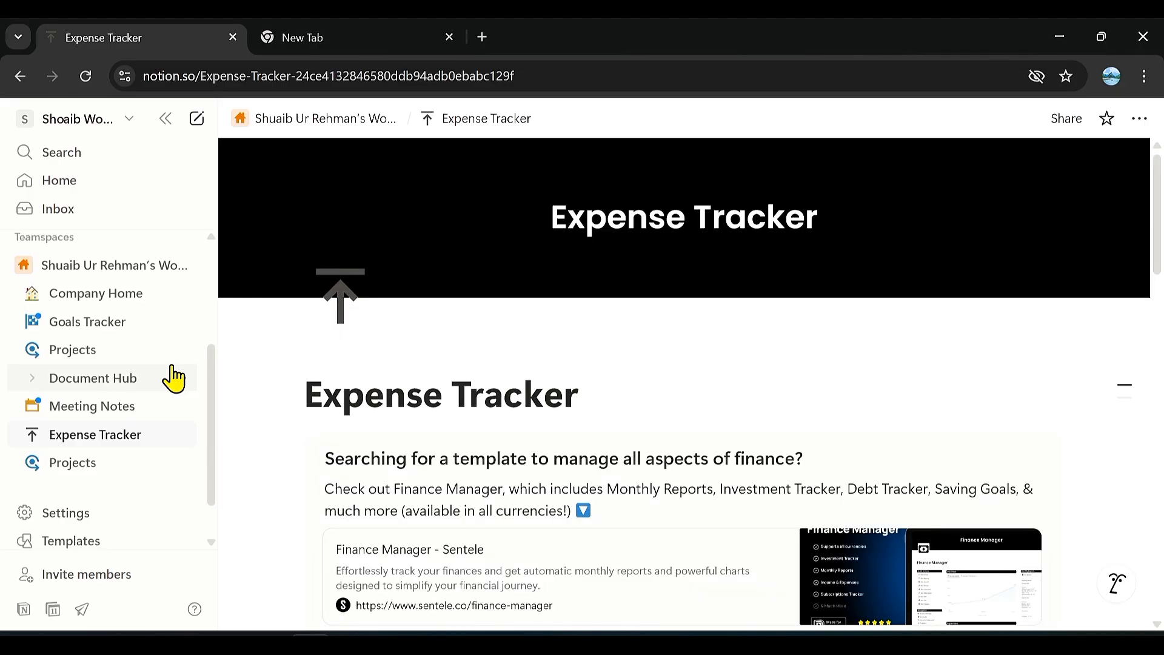
Set the Appearance preference to Dark in the account settings.
{"action": "left_click", "coordinate": [82, 520]}
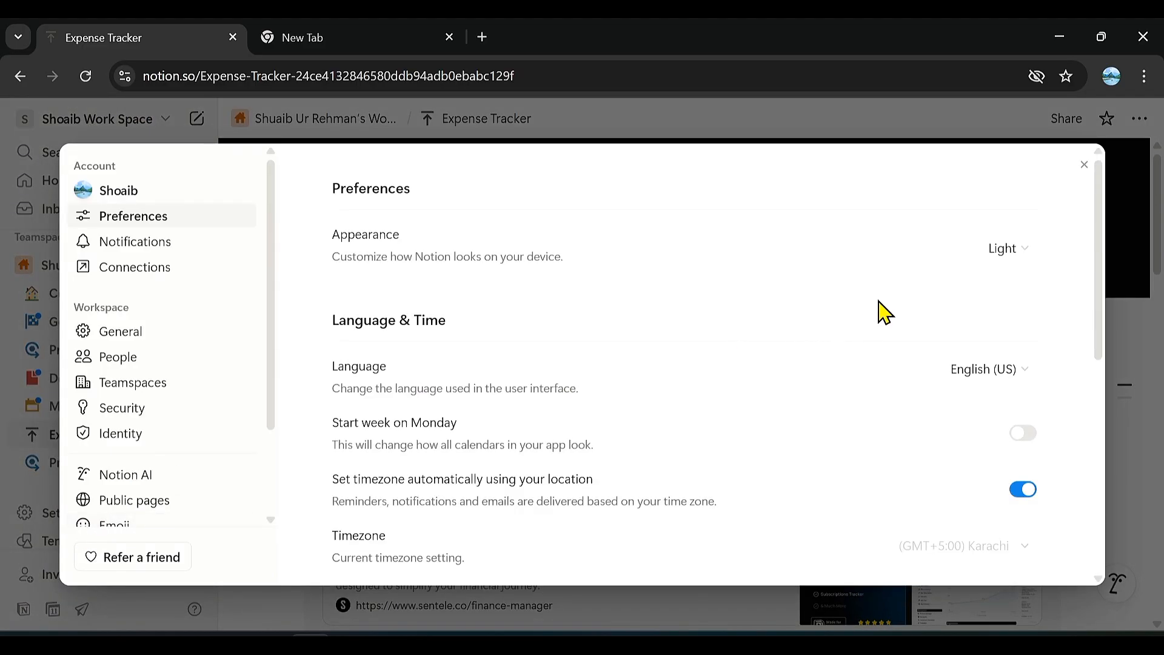
{"action": "left_click", "coordinate": [1028, 248]}
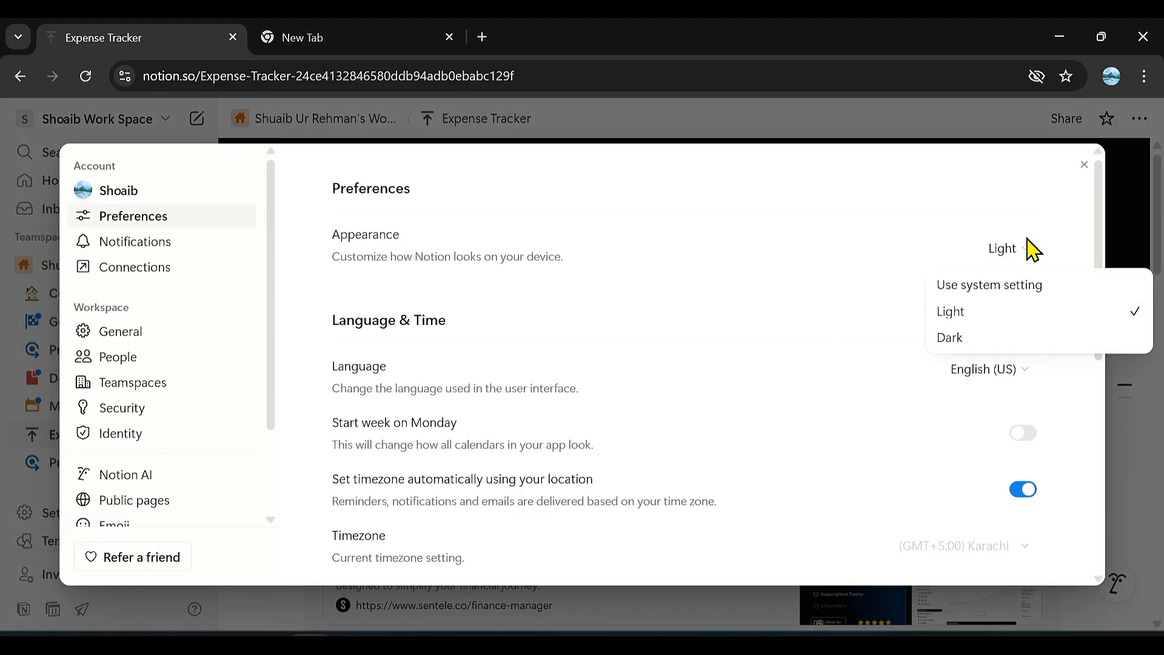
{"action": "left_click", "coordinate": [971, 338]}
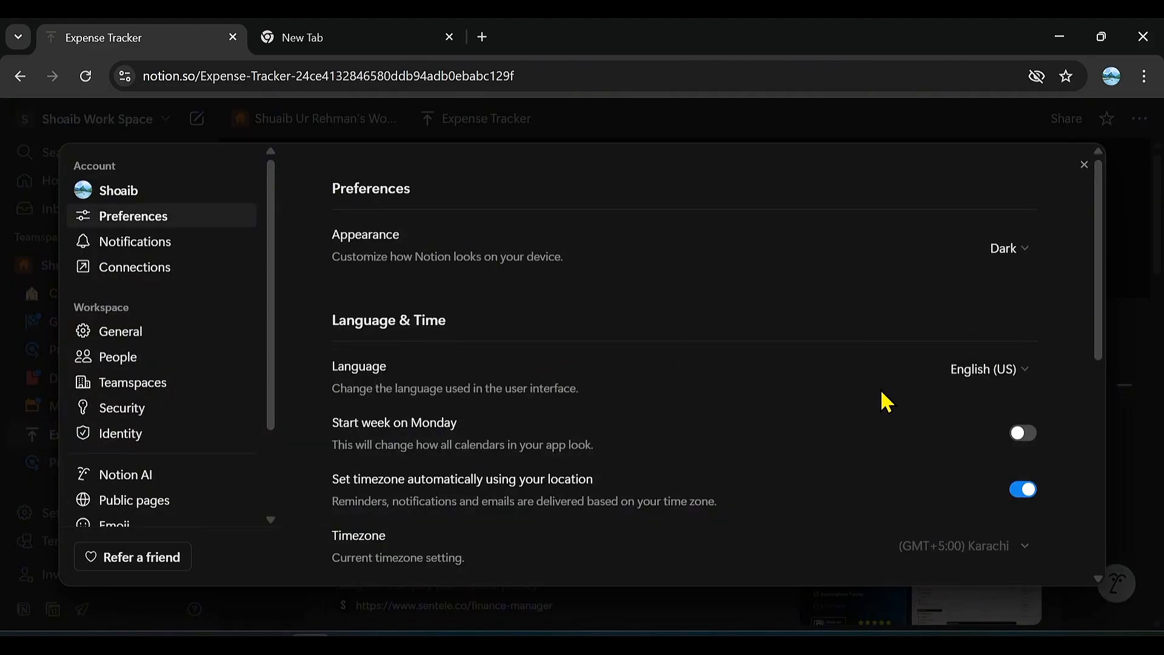
Review the Notifications, Connections, General, People, Teamspaces, Security and Identity settings, and return to the Home page.
{"action": "left_click", "coordinate": [153, 242]}
{"action": "left_click", "coordinate": [164, 283]}
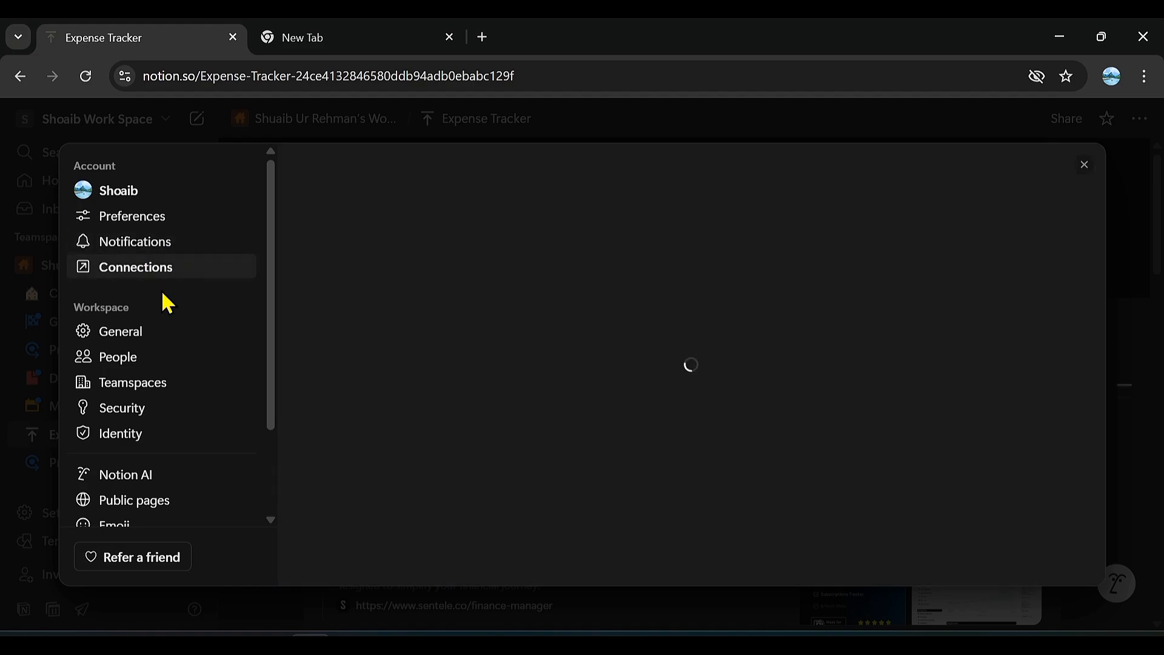
{"action": "left_click", "coordinate": [151, 340]}
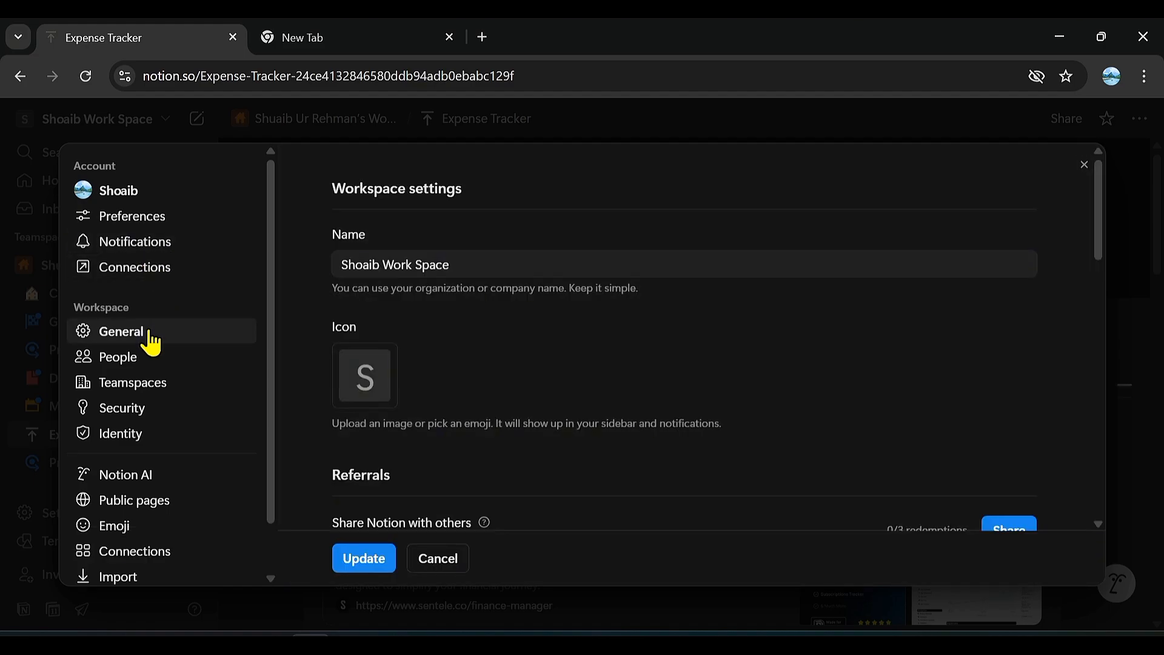
{"action": "left_click", "coordinate": [152, 361]}
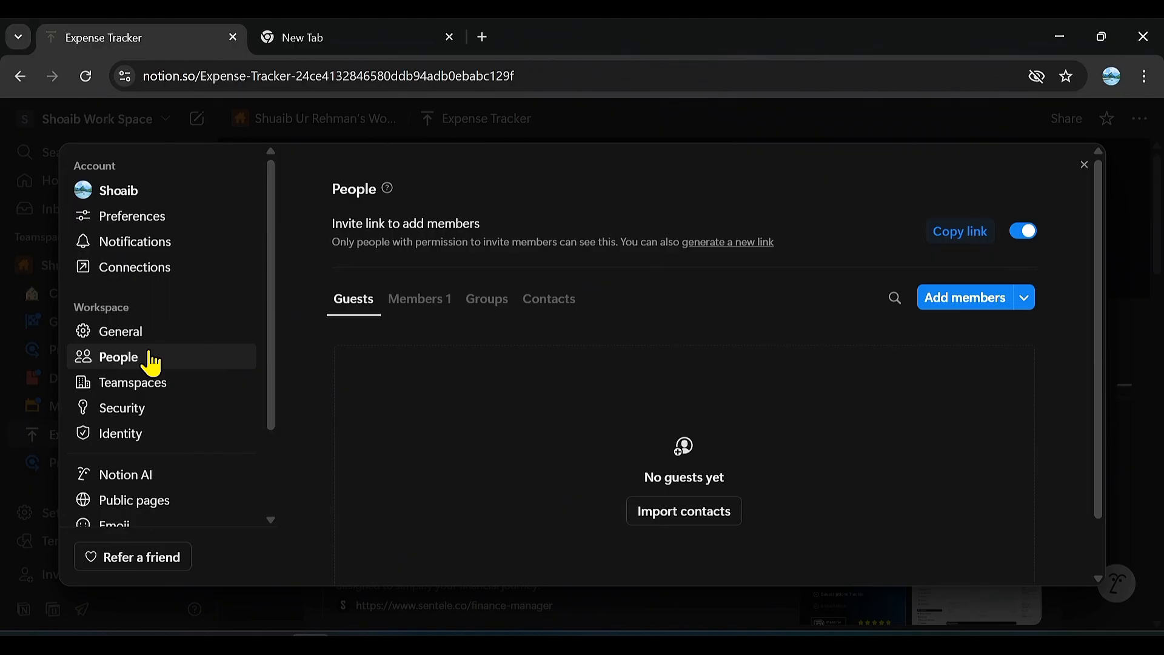
{"action": "left_click", "coordinate": [156, 388]}
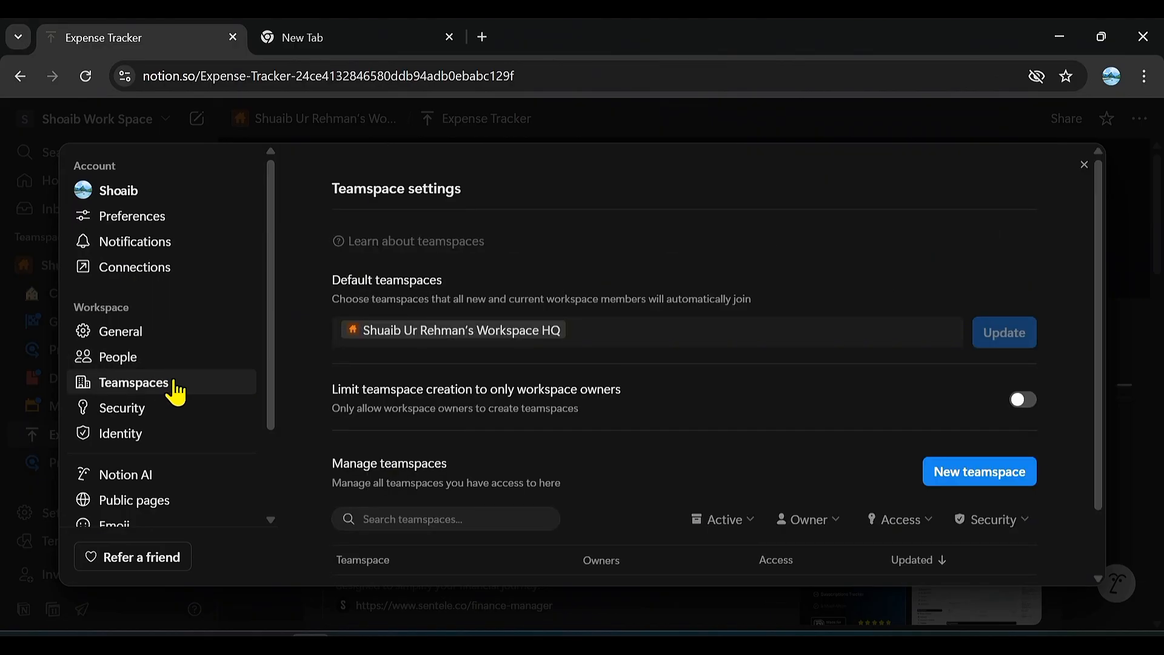
{"action": "left_click", "coordinate": [165, 413]}
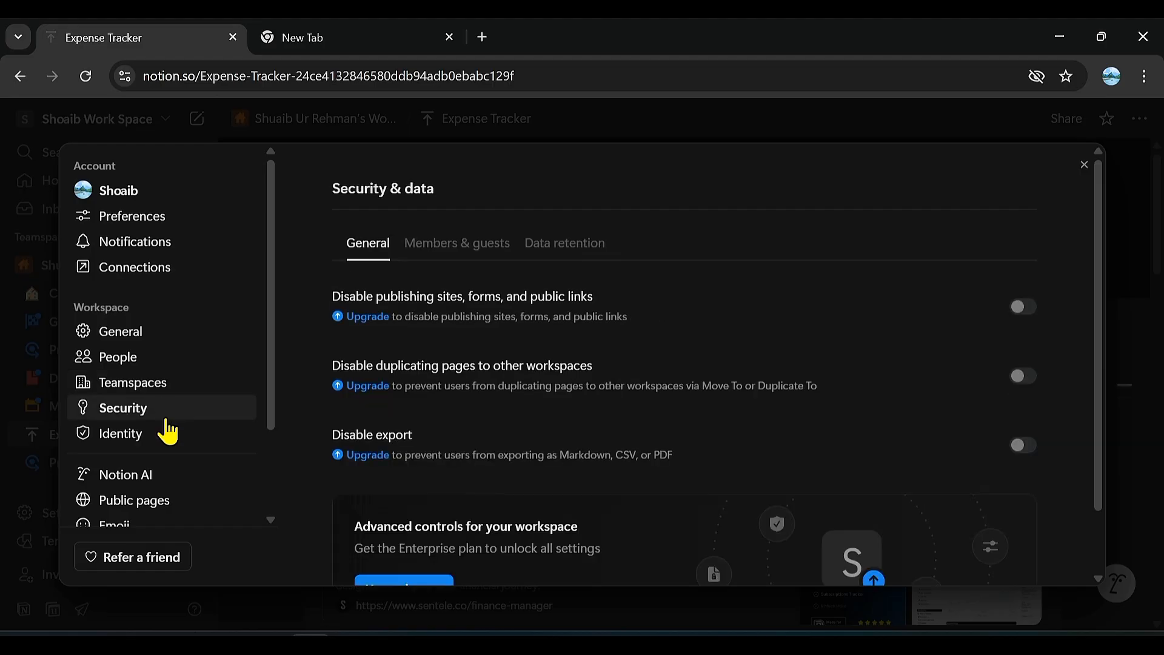
{"action": "left_click", "coordinate": [166, 438]}
{"action": "scroll", "coordinate": [166, 449], "scroll_direction": "down", "scroll_amount": 2}
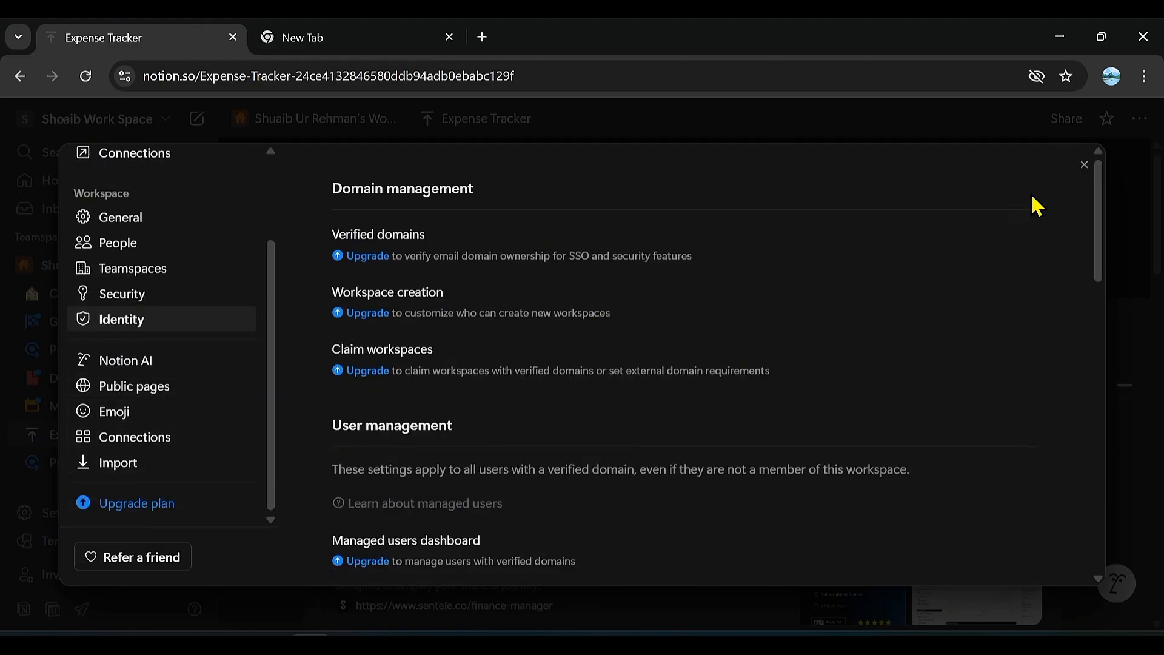
{"action": "key", "text": "Escape"}
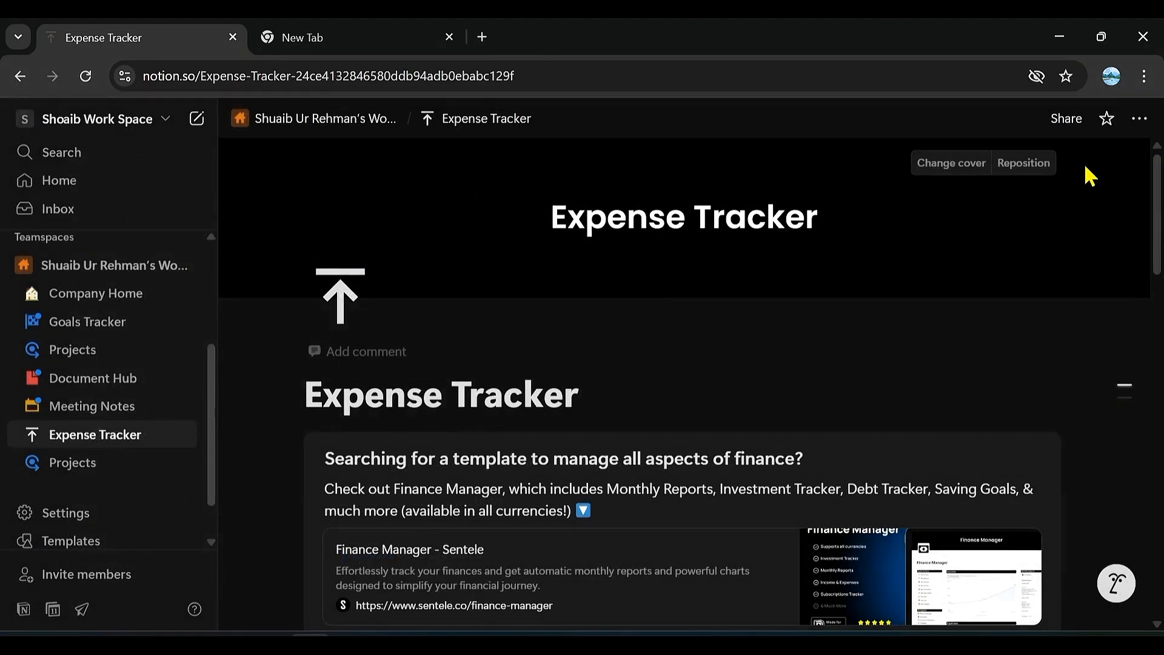
{"action": "left_click", "coordinate": [66, 180]}
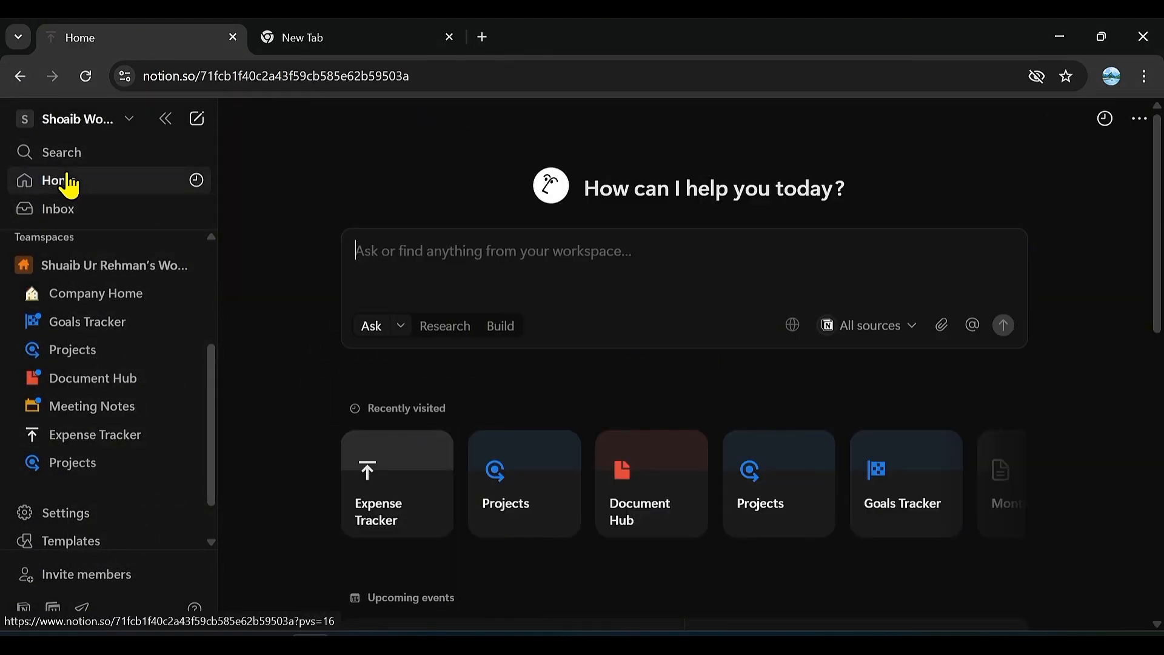